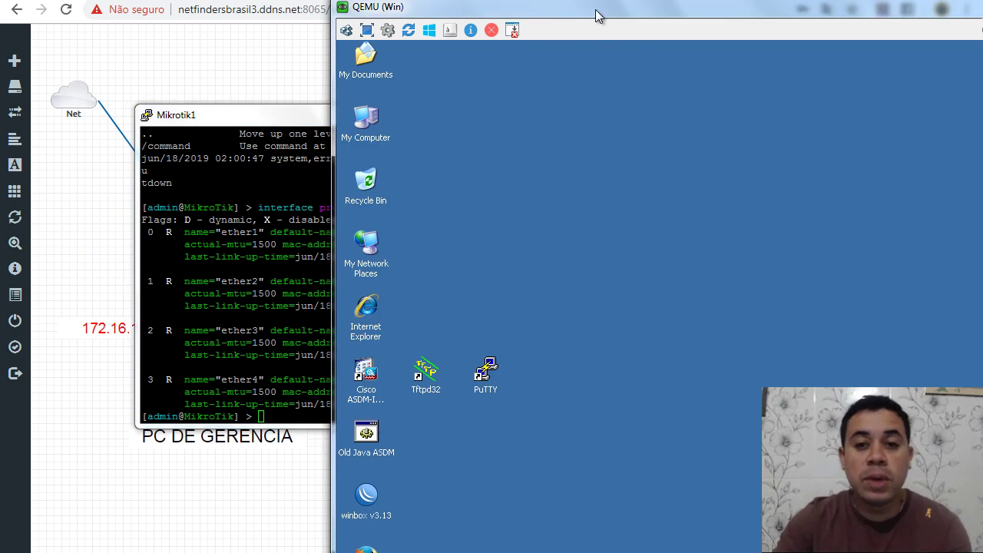
Step: Launch WinBox and set the target to router MAC 50:AD:00:01:00:00 with login admin
left_click_drag(498, 2, 673, 2)
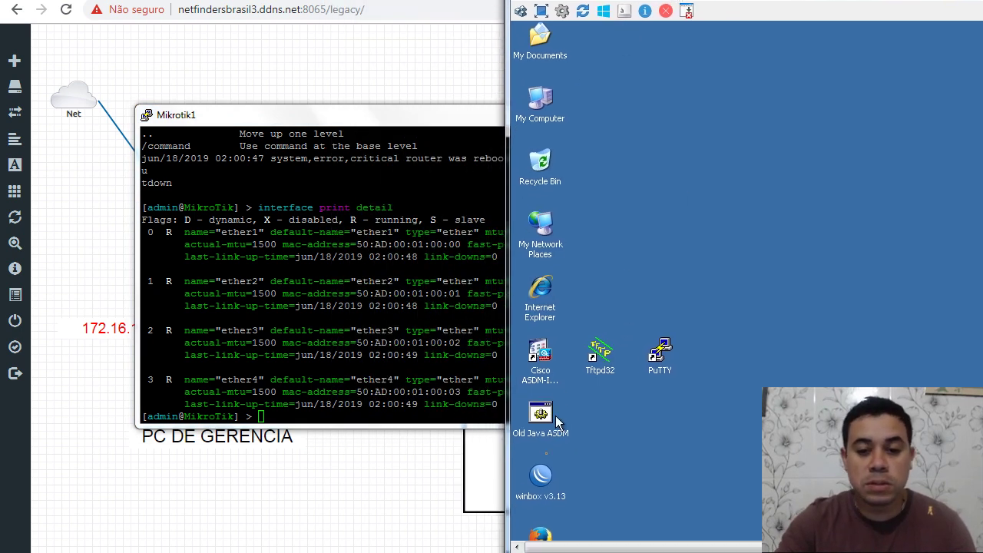
double_click(541, 493)
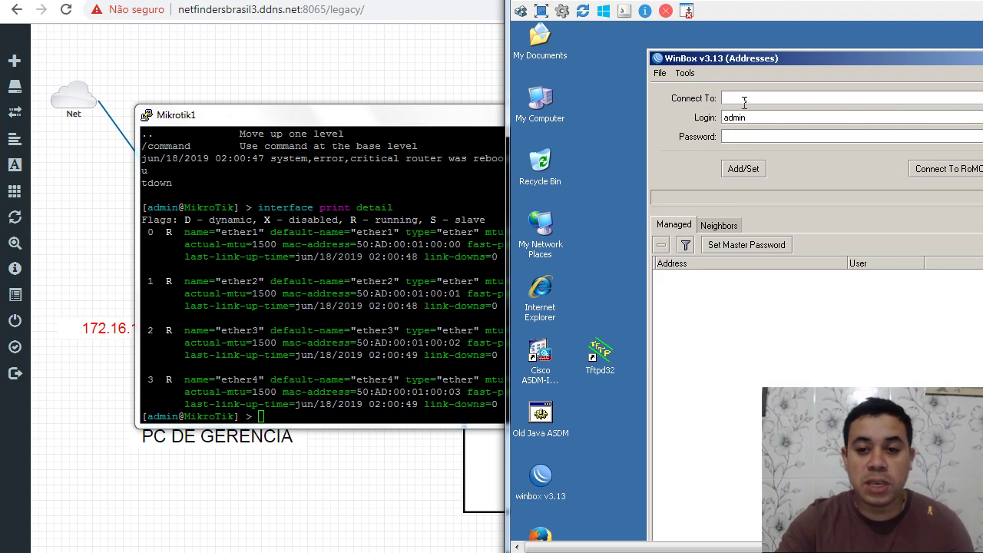
left_click(725, 244)
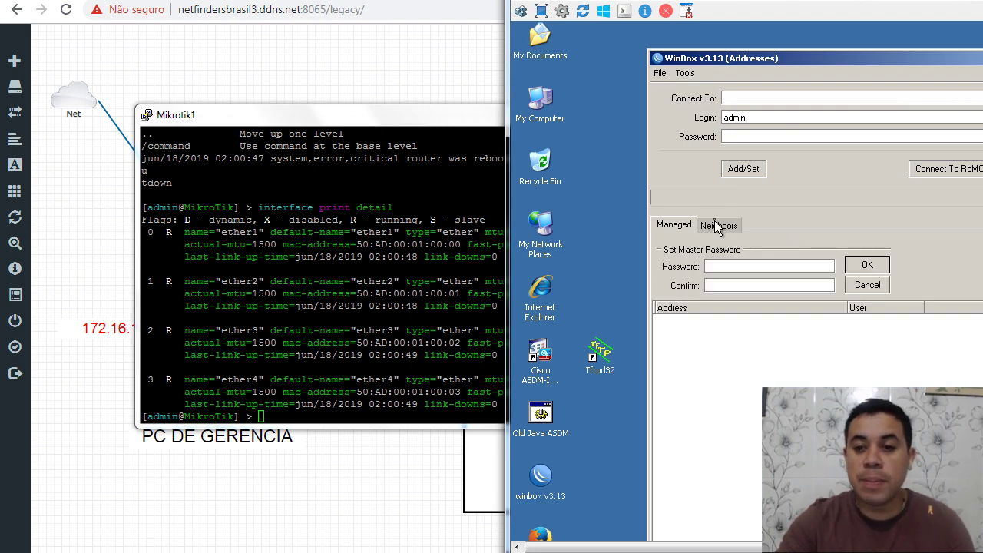
left_click(717, 226)
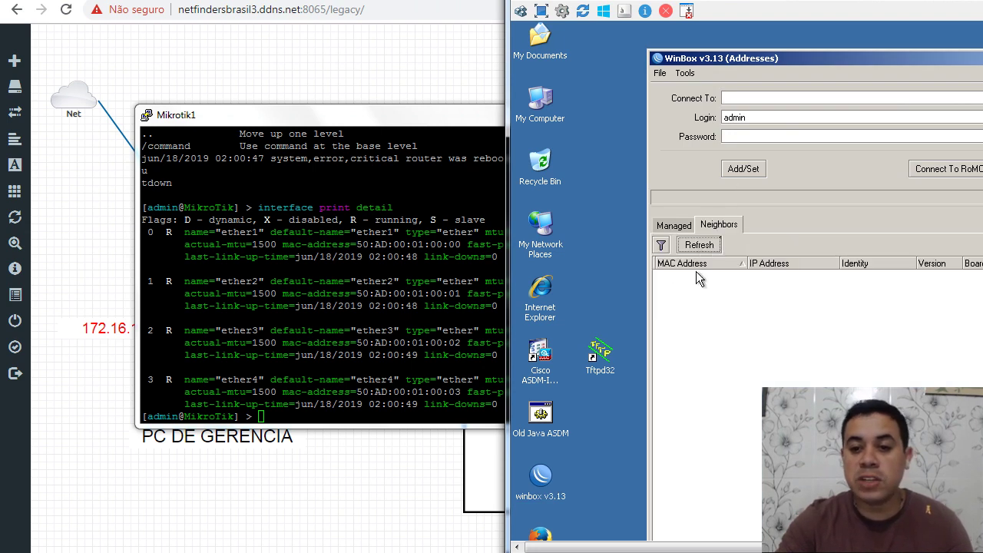
left_click(741, 95)
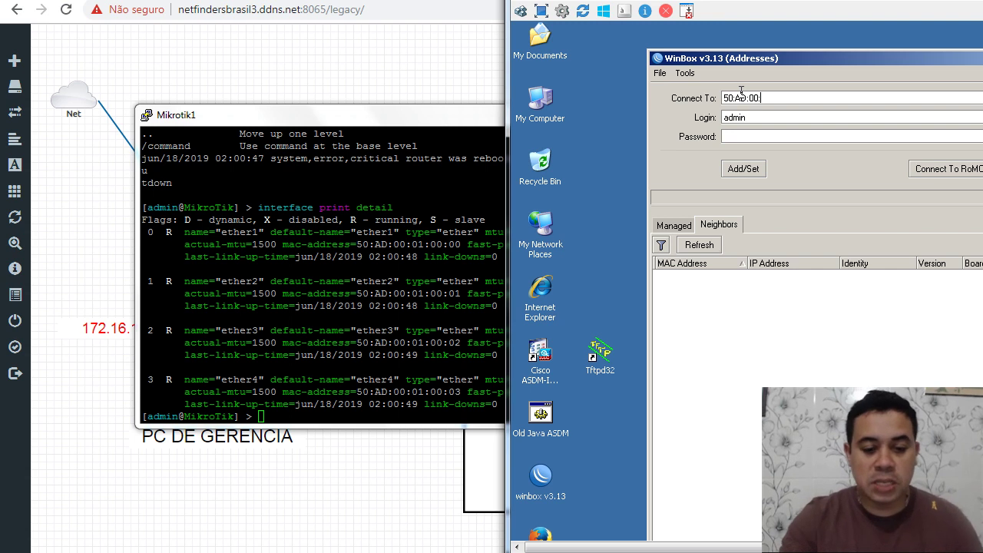
key("shift")
key("shift")
key("shift")
key("shift")
key("shift")
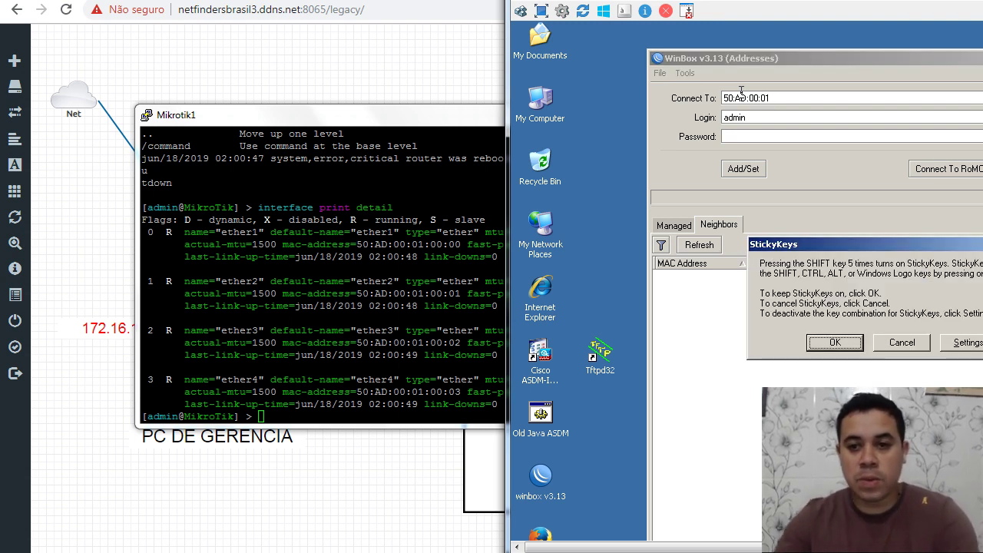
left_click(775, 98)
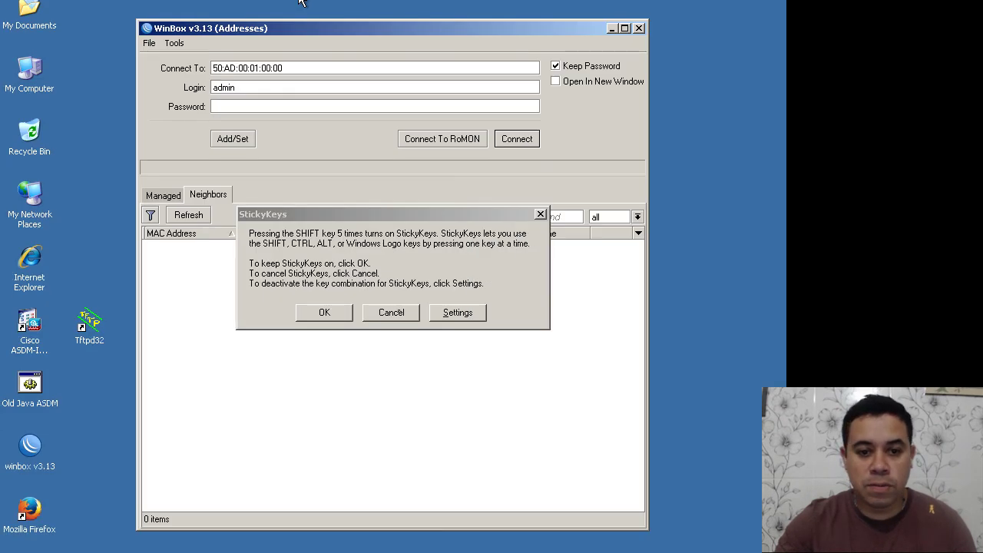
key("Escape")
Step: Connect to the router and run ping 8.8.8.8 in a terminal, getting replies with 0% loss
left_click(513, 139)
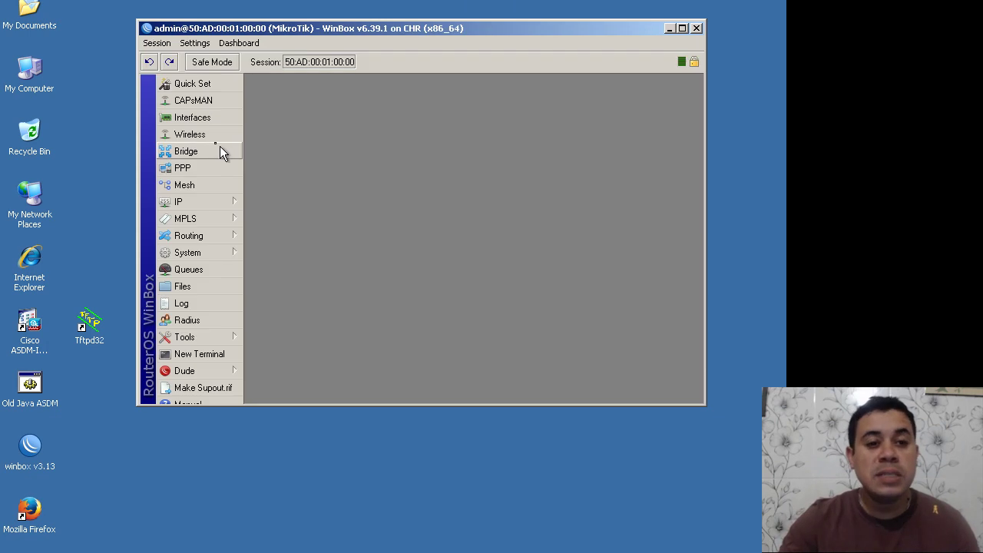
left_click(224, 203)
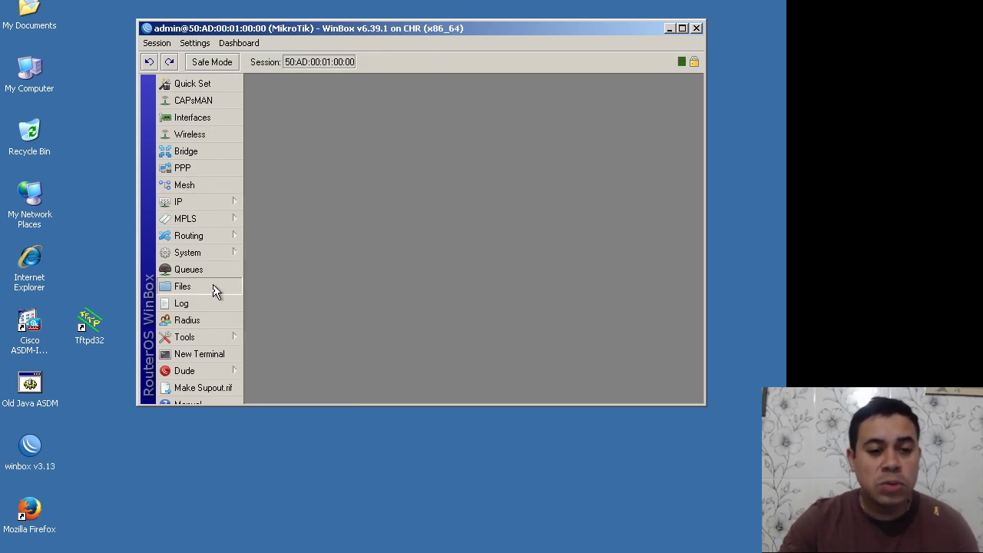
left_click(219, 363)
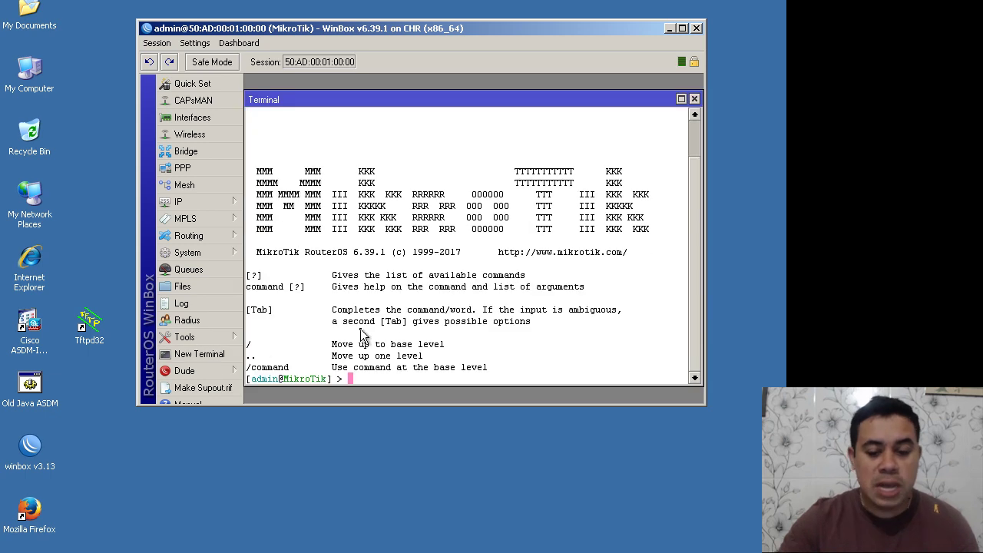
type("PING")
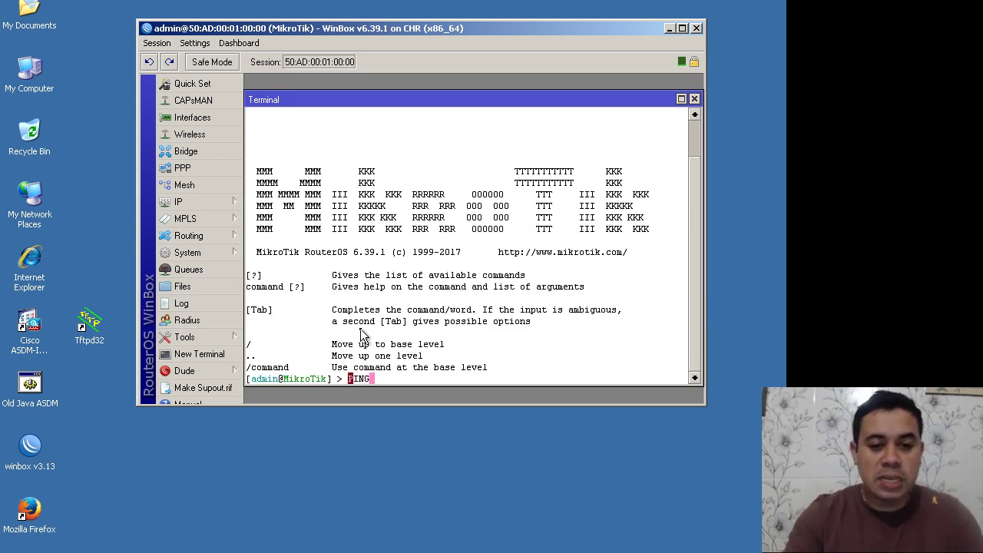
key("BackSpace")
key("BackSpace")
key("BackSpace")
type("ping 8.8.8.8")
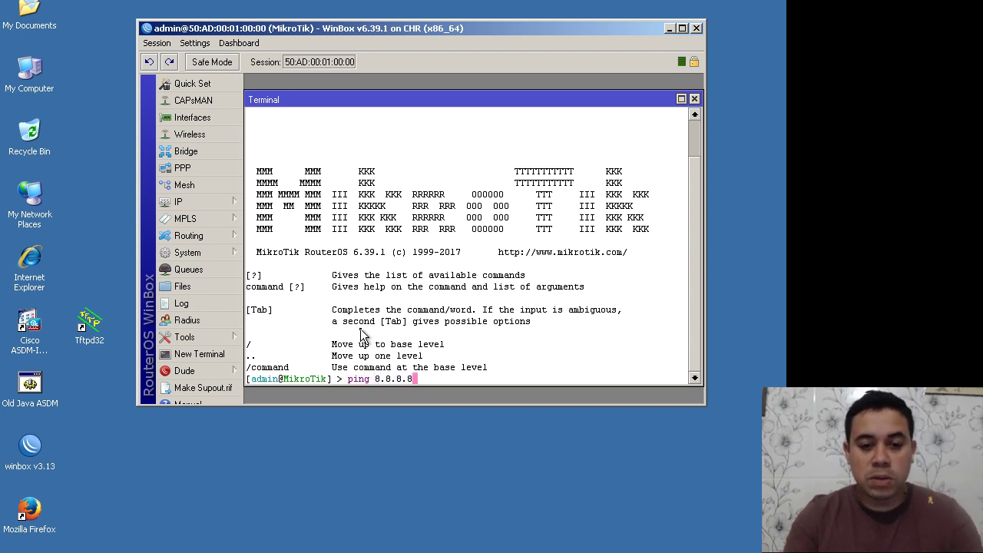
key("Return")
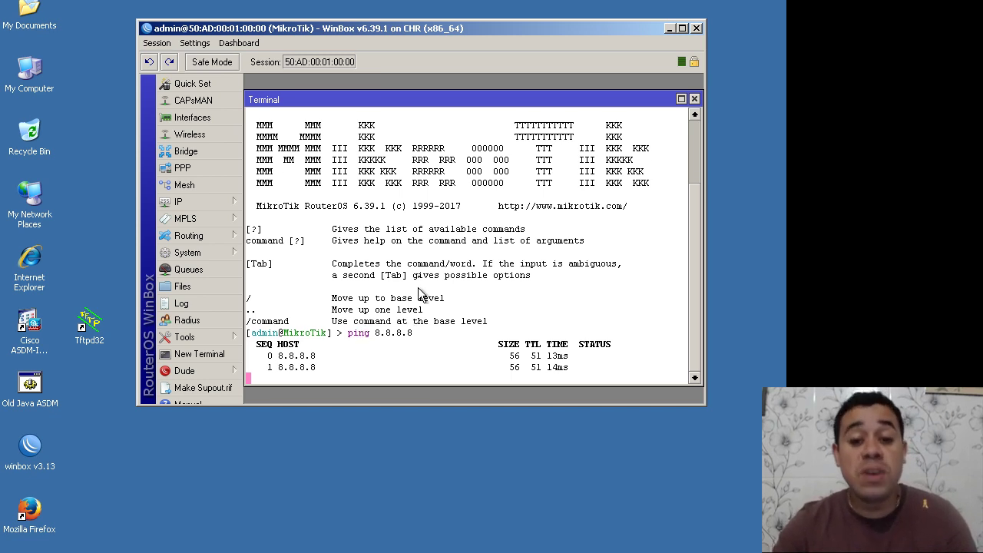
key("ctrl+c")
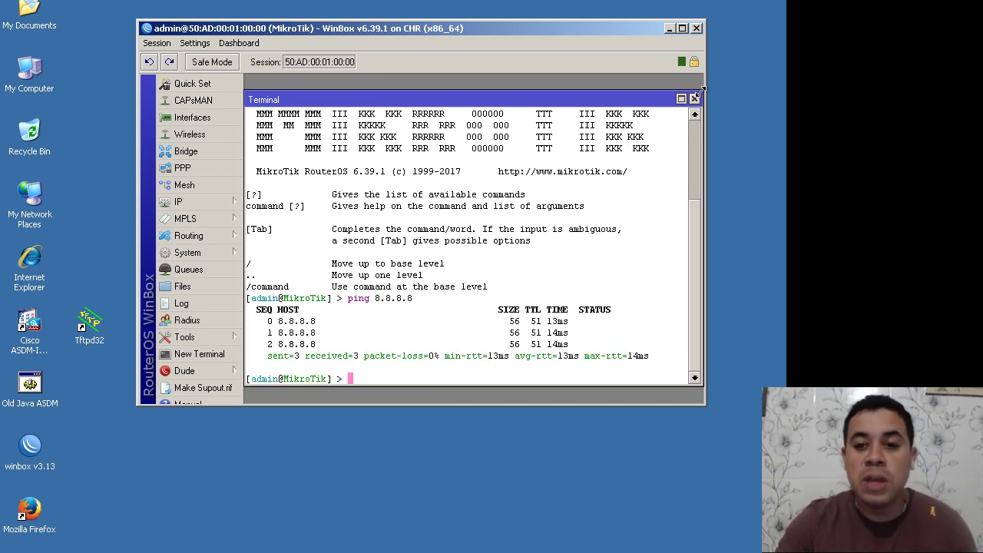
left_click(694, 99)
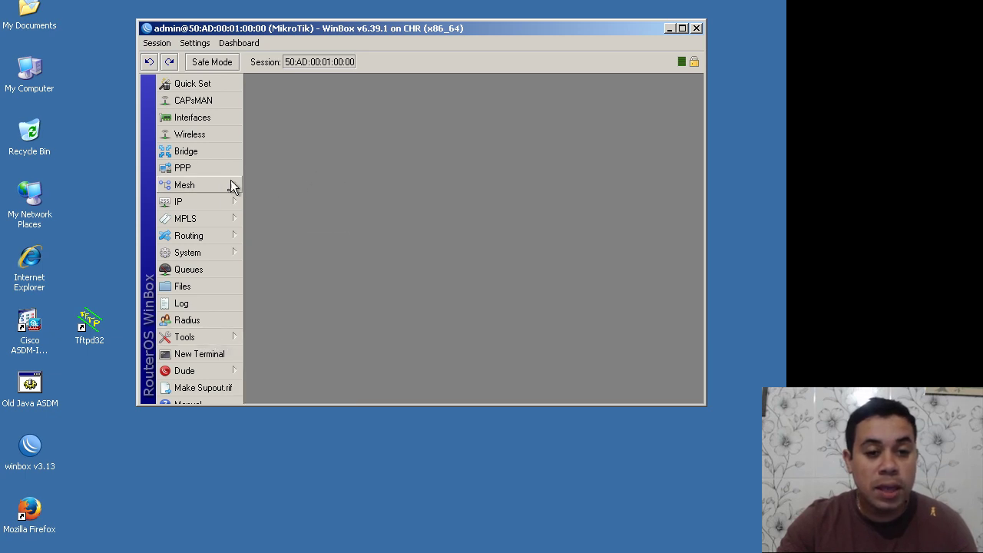
Step: Add a new IP address entry of 172.16.1.1/24 under IP > Addresses
mouse_move(224, 201)
left_click(274, 211)
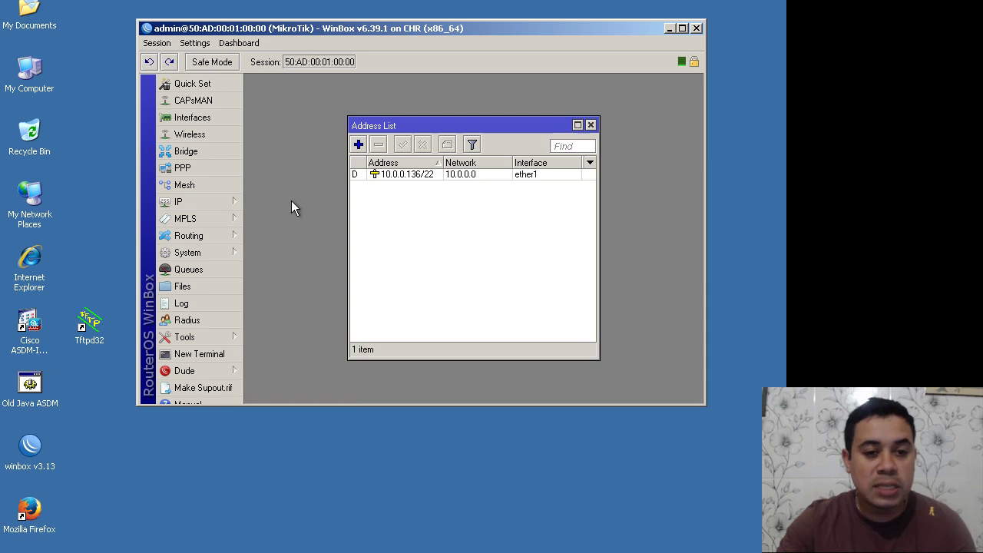
left_click(359, 144)
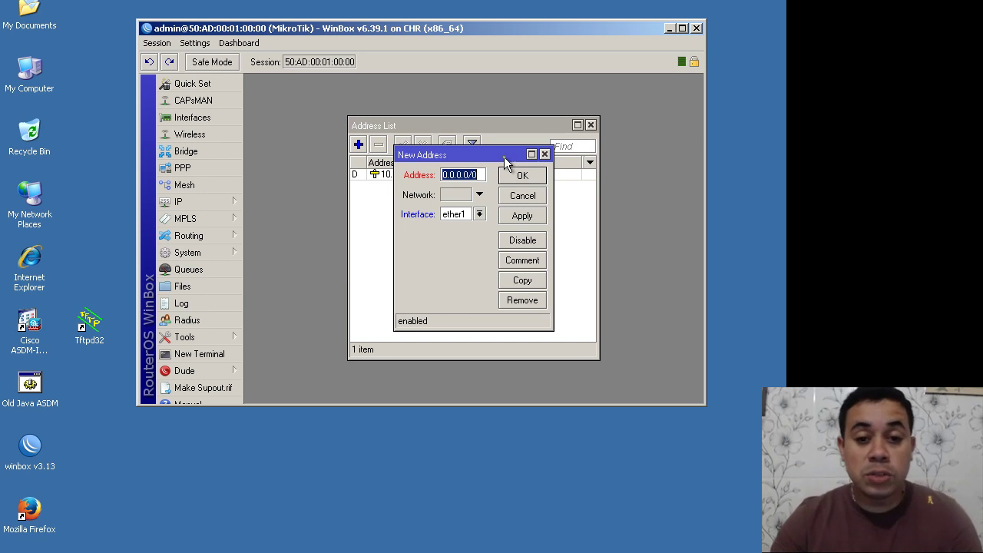
type("172")
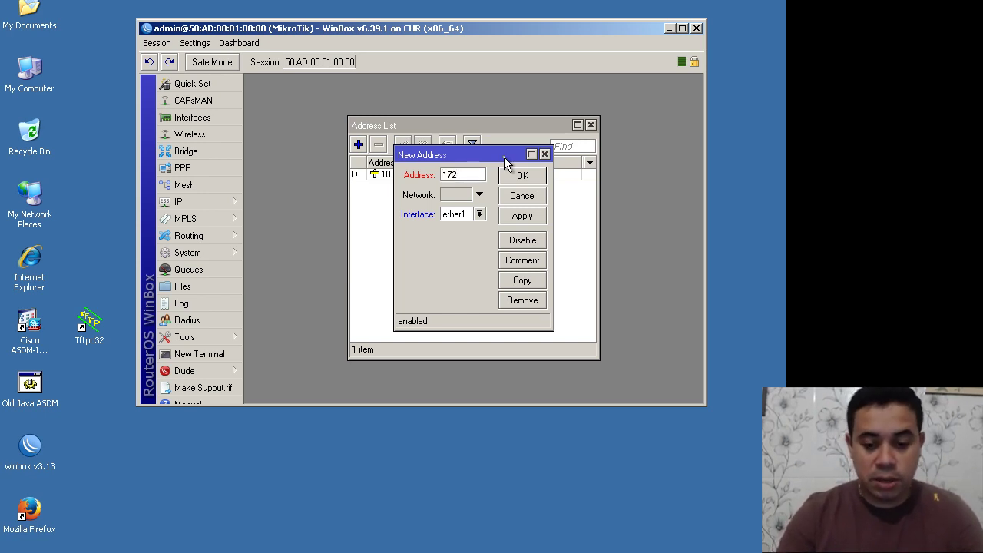
type(".16.1")
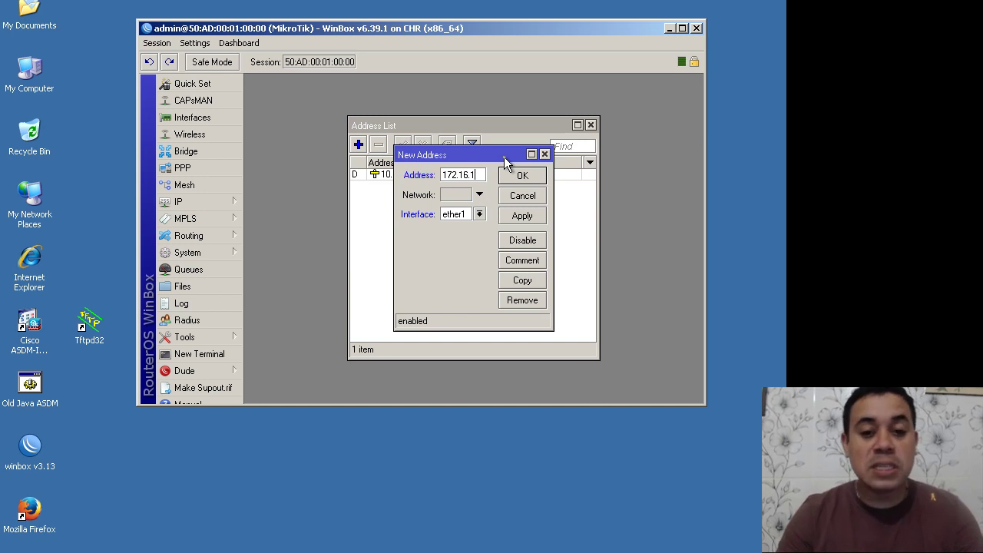
type(".1/24")
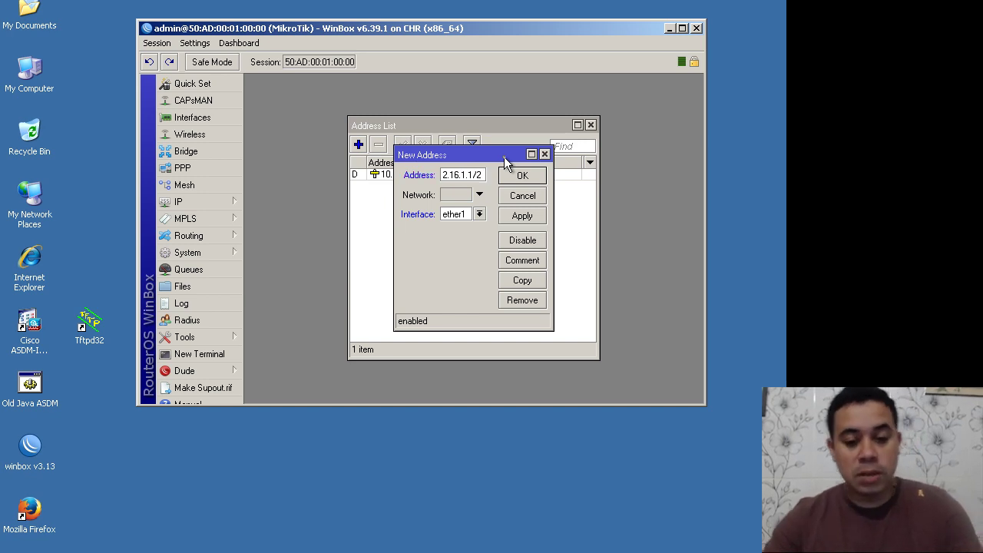
left_click(473, 215)
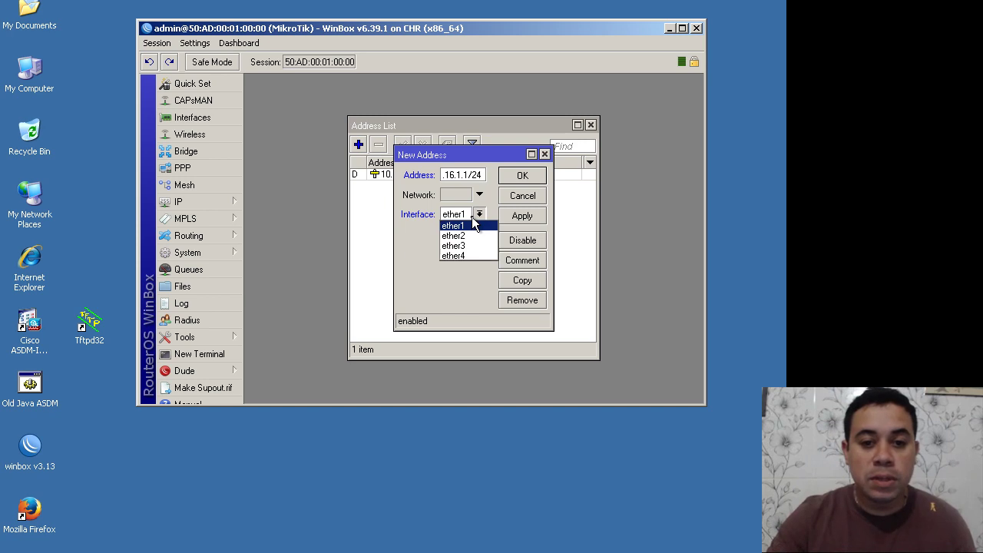
key("ctrl+alt+shift+f")
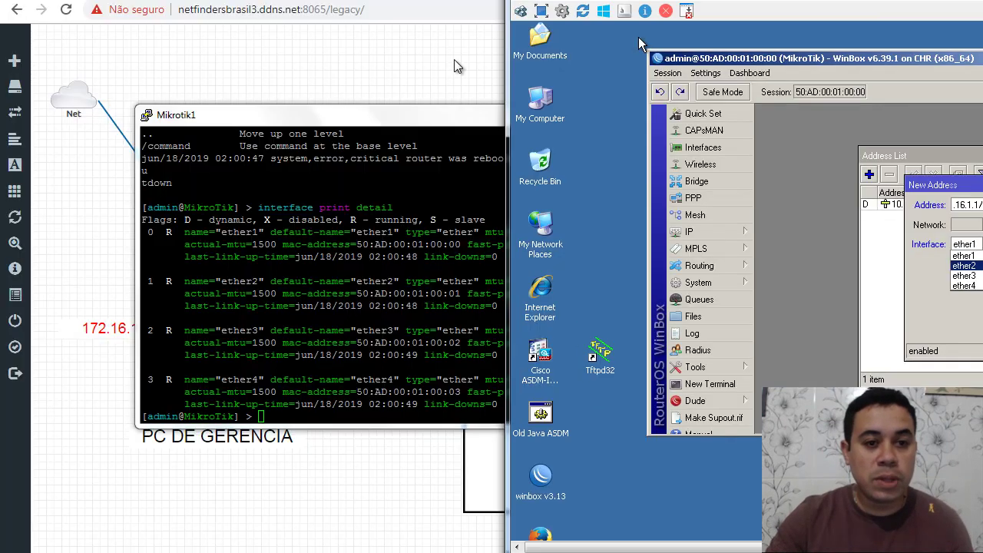
Step: Close the Mikrotik1 PuTTY console window in EVE-NG
left_click_drag(428, 118, 210, 148)
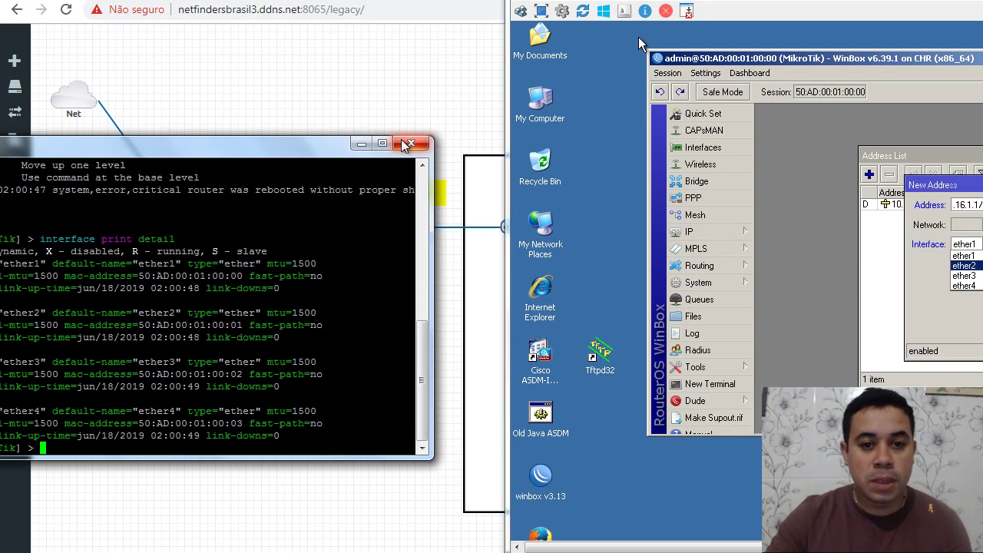
left_click(411, 142)
left_click(505, 321)
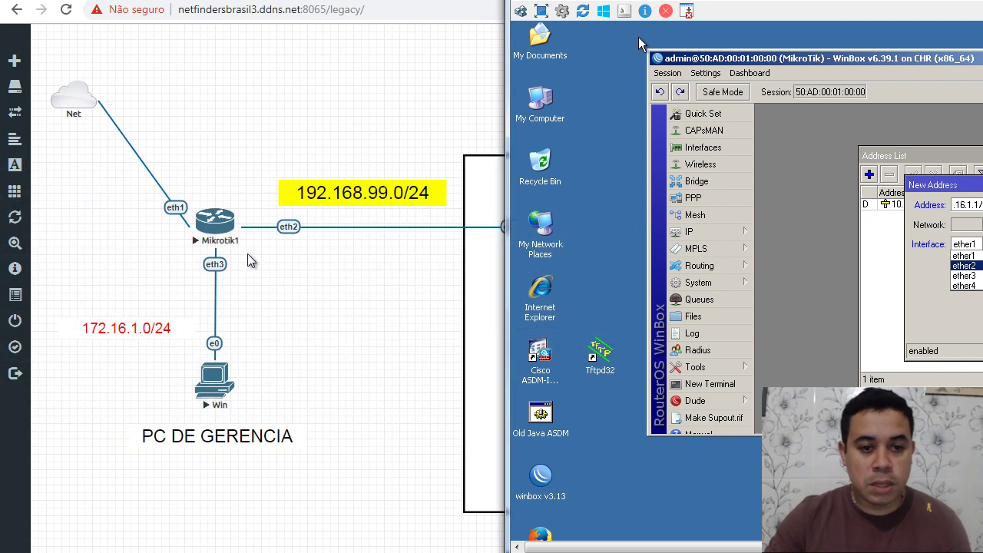
Step: Assign the 172.16.1.1/24 address to ether3 and save the entry
left_click_drag(771, 29, 547, 22)
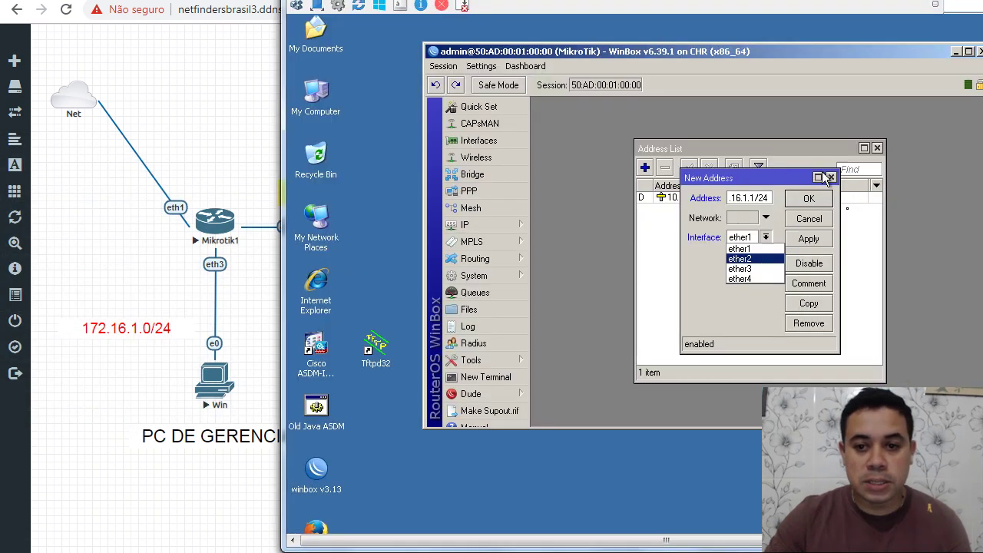
left_click(755, 270)
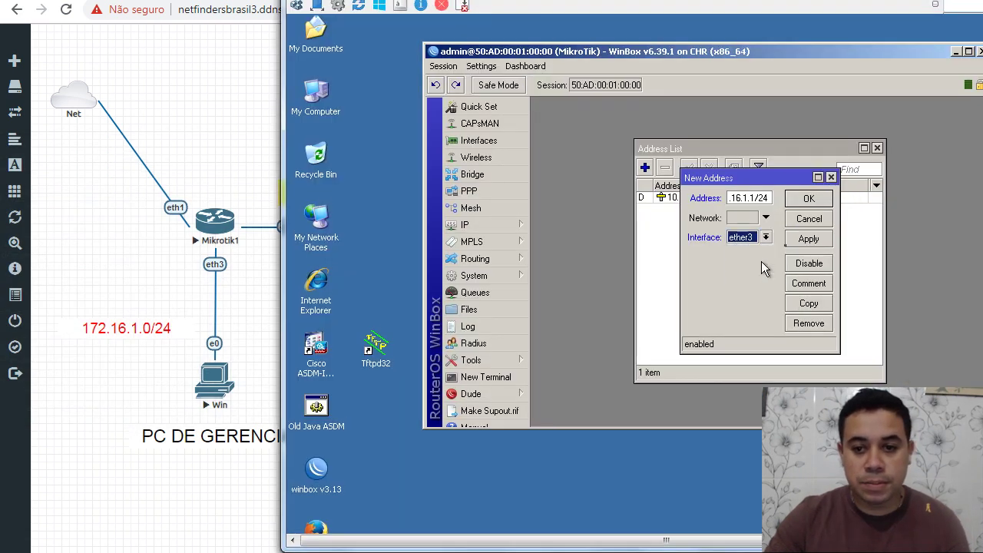
left_click(808, 239)
left_click(846, 199)
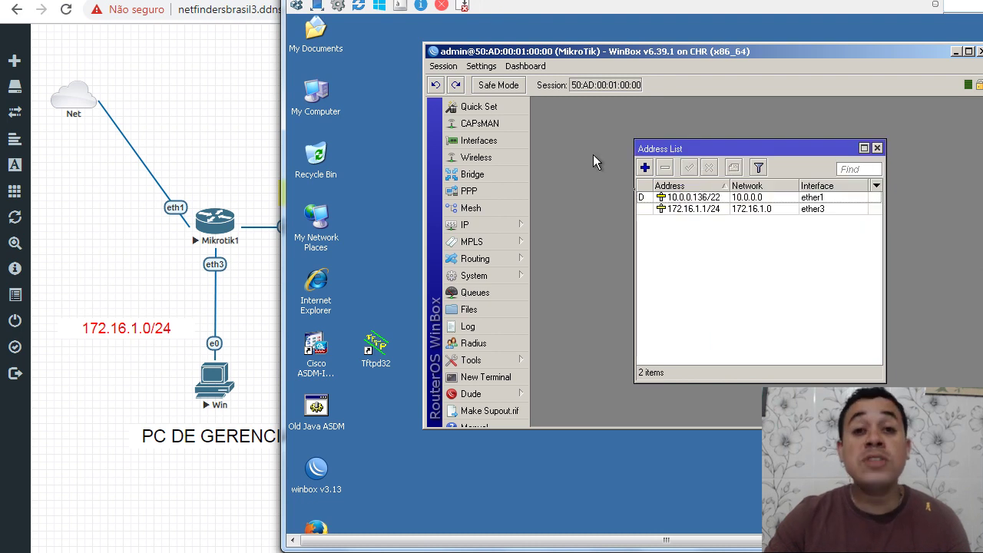
Step: Start DHCP Setup on ether3, accepting the default address space and 172.16.1.1 gateway
left_click(491, 224)
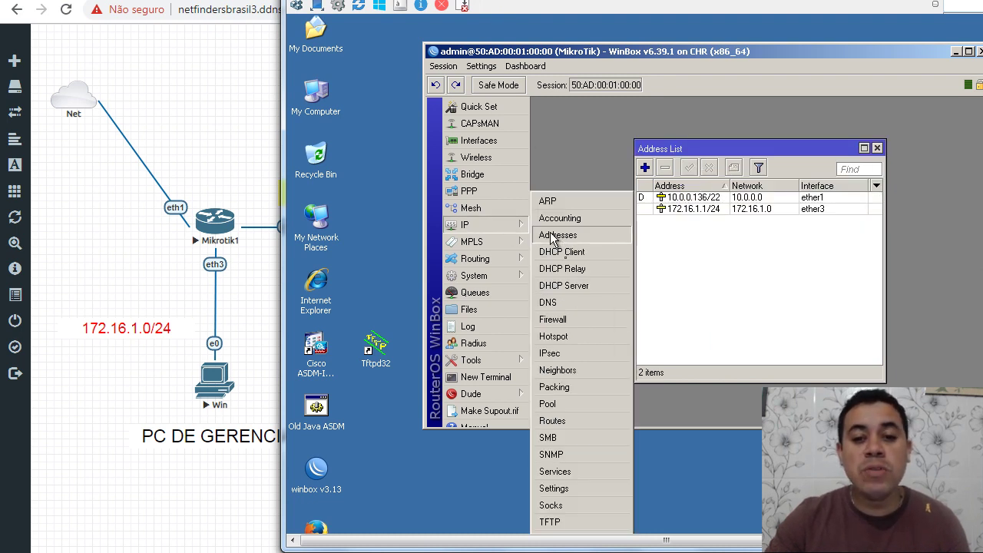
left_click(572, 284)
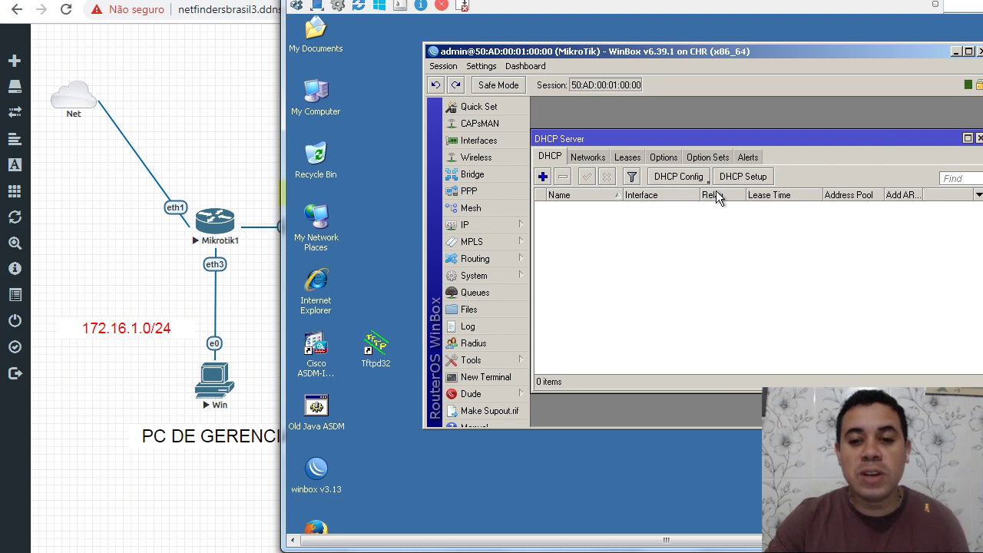
left_click(735, 177)
left_click(773, 260)
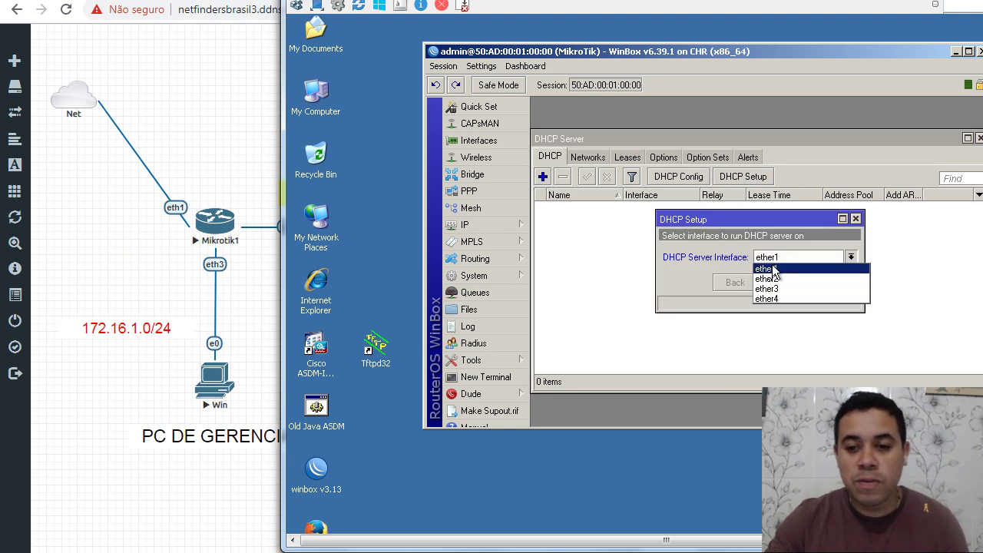
left_click(767, 287)
left_click(782, 282)
left_click(782, 283)
left_click(782, 283)
Step: Keep the default address range, drop DNS server 201.6.2.222, accept the lease time, and finish
left_click(780, 281)
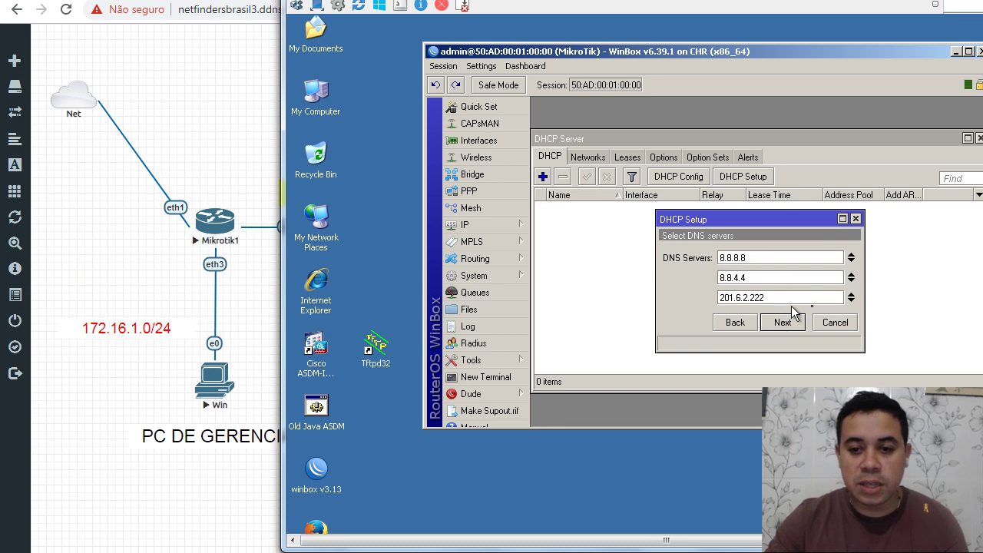
left_click(850, 295)
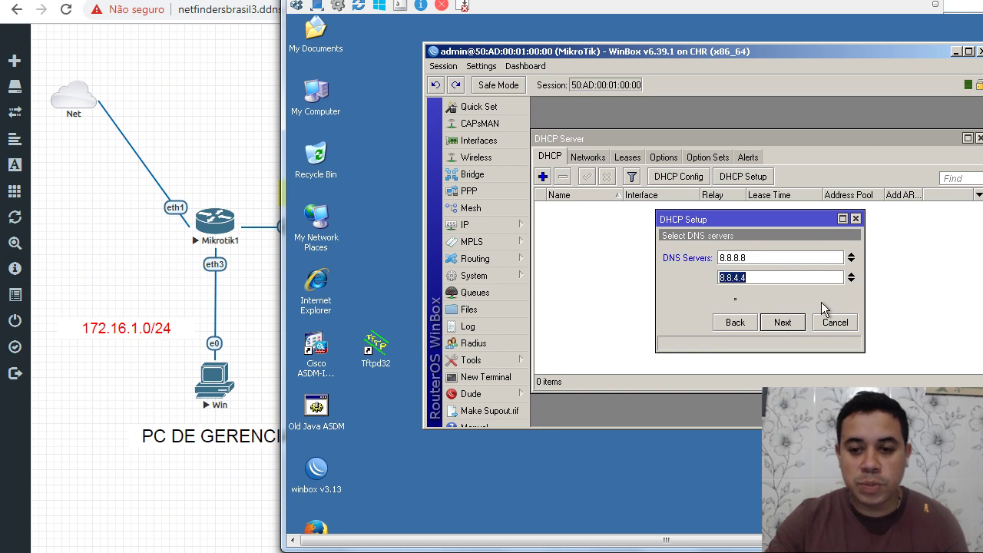
left_click(777, 322)
left_click(782, 322)
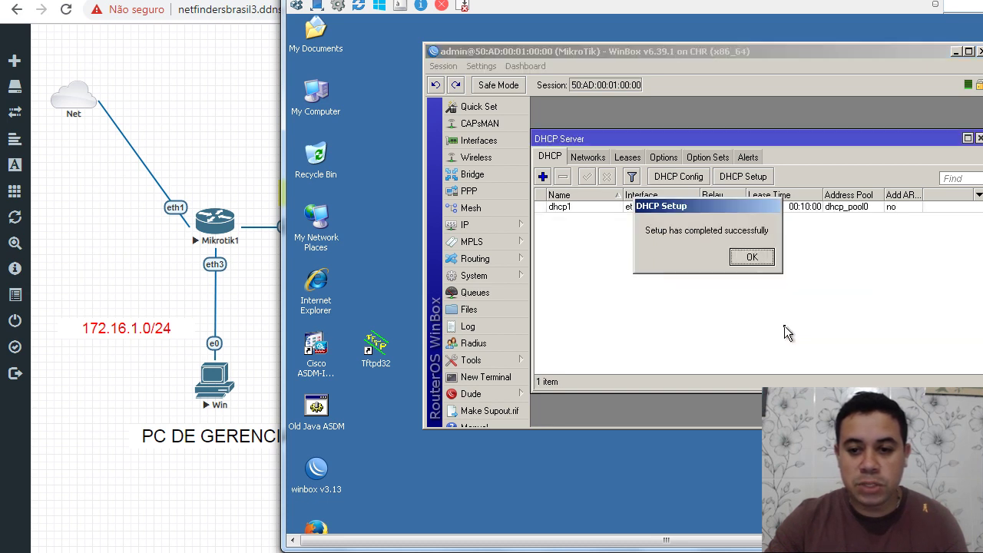
left_click(749, 258)
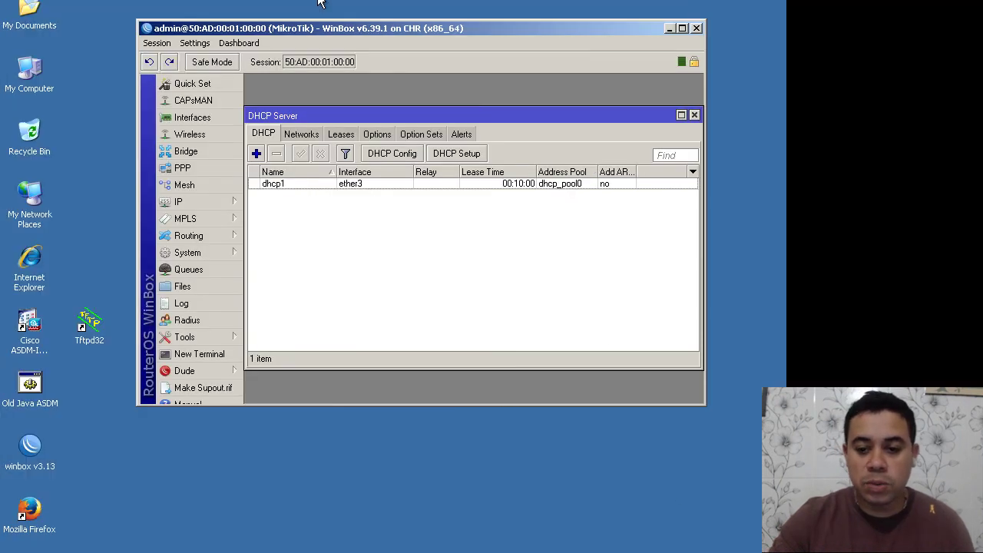
Step: Open Windows XP Network Connections and disable Local Area Connection
right_click(547, 549)
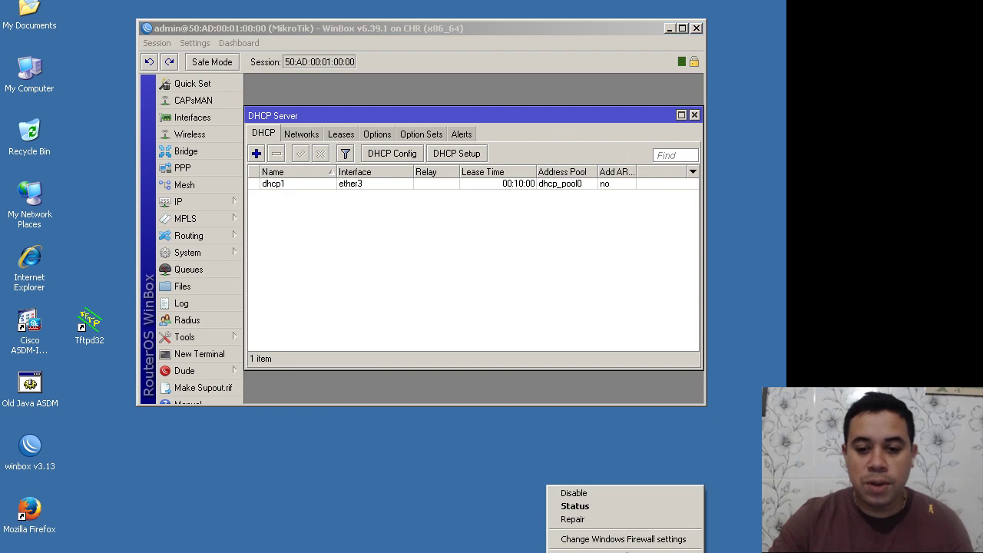
left_click(628, 552)
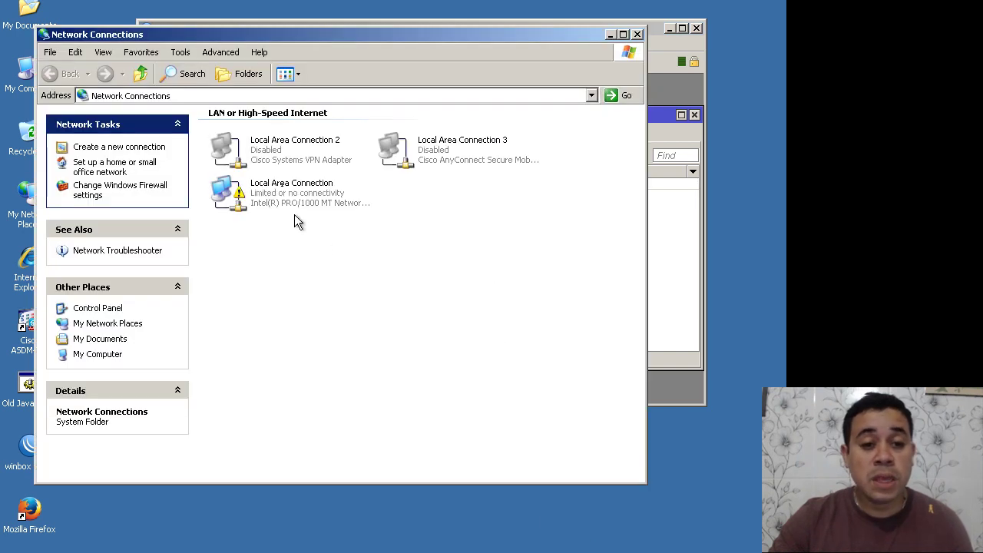
left_click(277, 198)
right_click(277, 198)
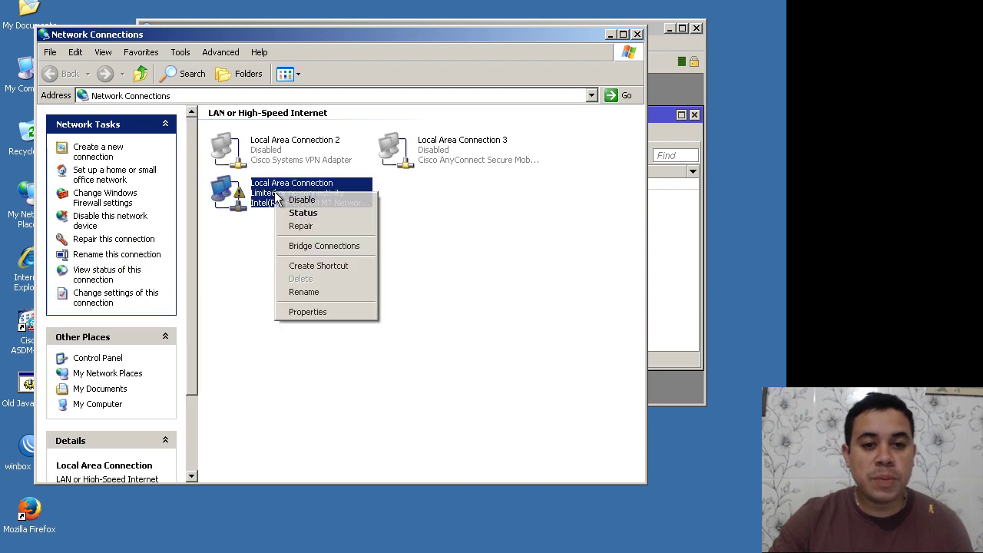
left_click(254, 280)
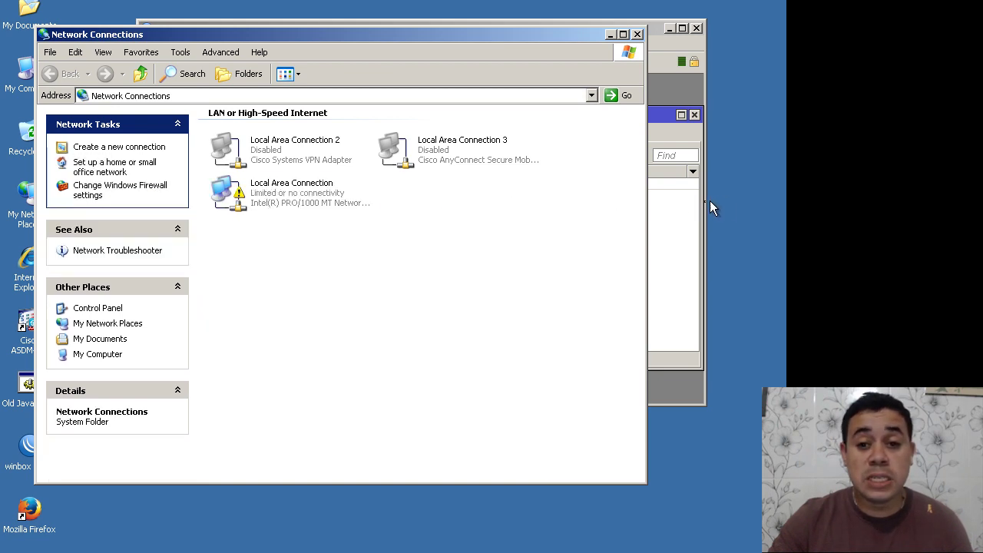
left_click(316, 197)
right_click(313, 196)
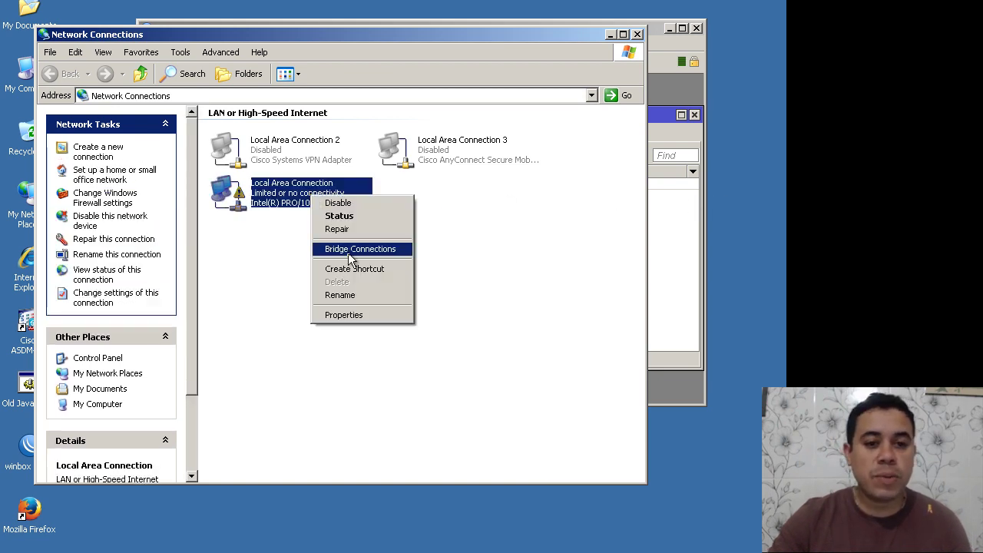
left_click(342, 204)
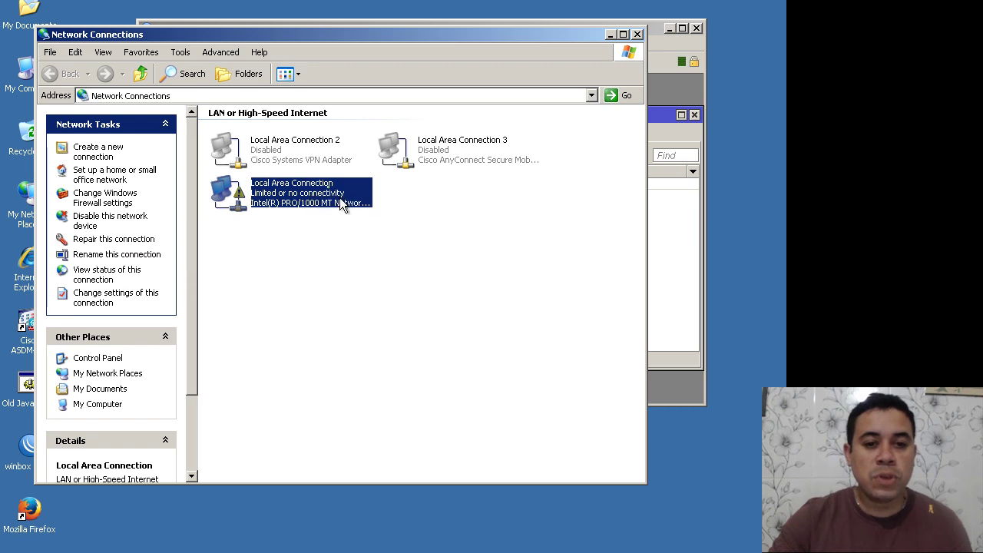
Step: Re-enable Local Area Connection and view the DHCP leases in WinBox
right_click(300, 191)
left_click(327, 198)
left_click(653, 227)
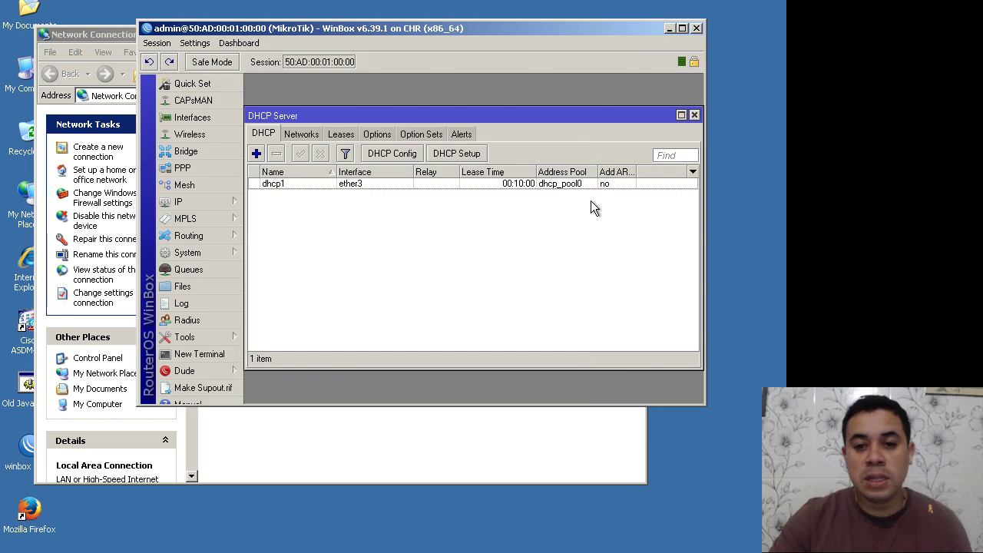
left_click(345, 135)
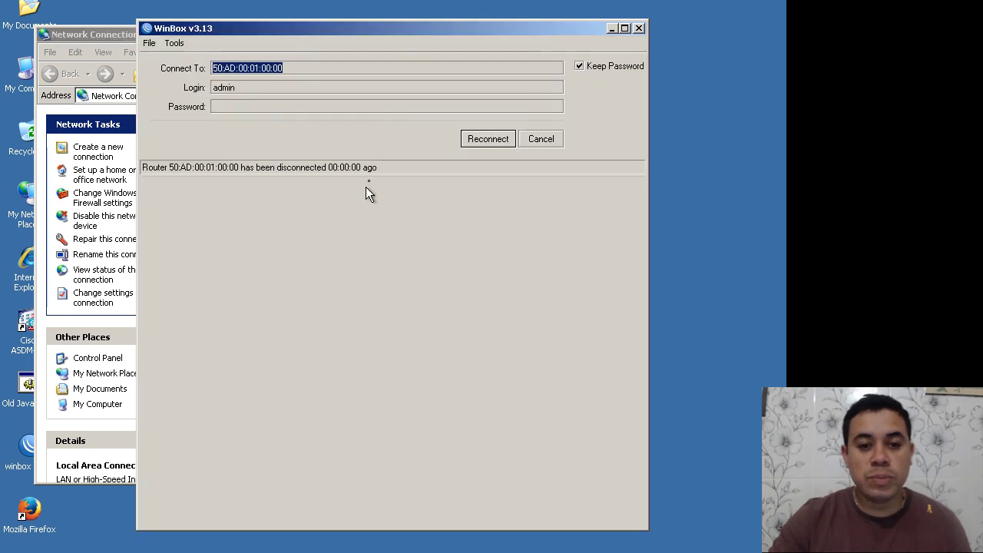
Step: Reconnect WinBox to the router using IP address 172.16.1.1
left_click(525, 138)
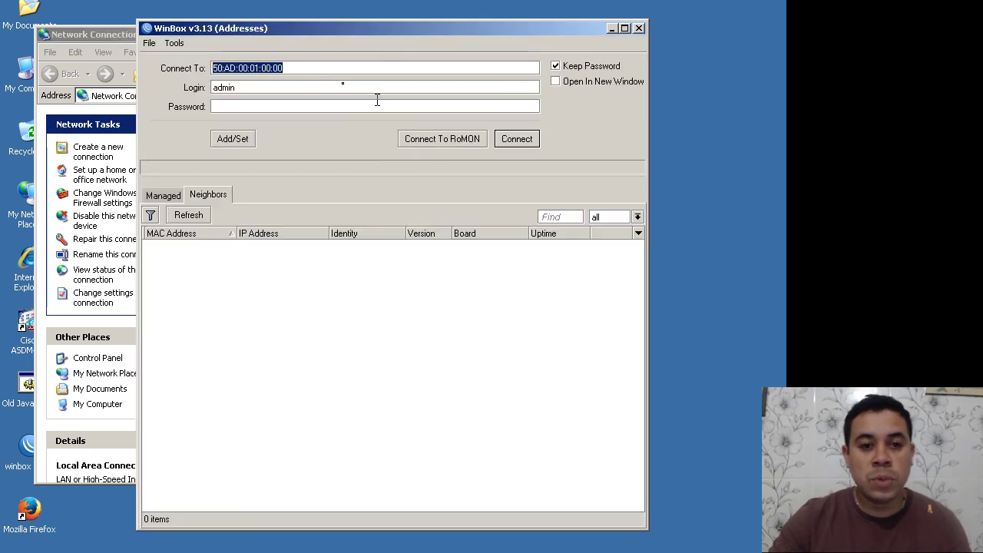
type("18")
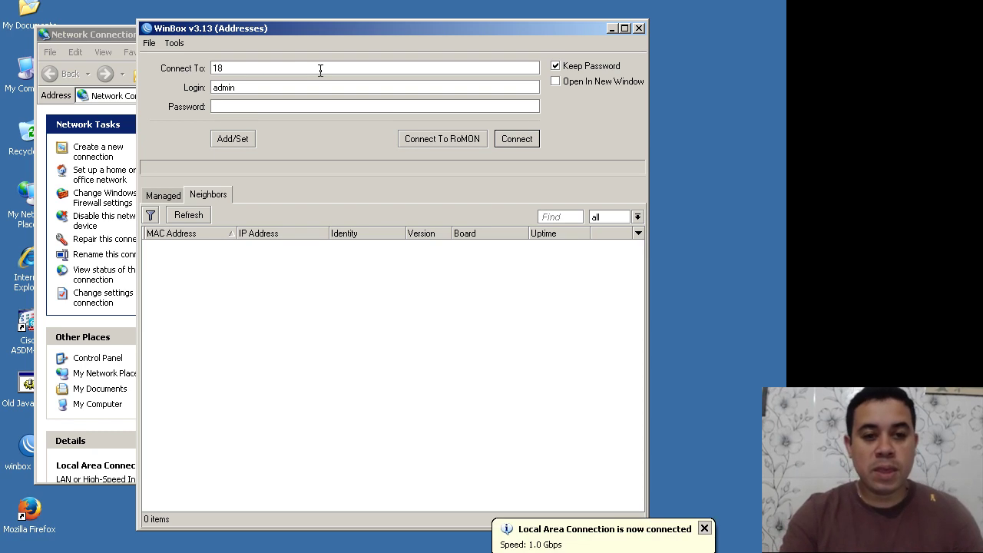
key("BackSpace")
type("72.16.1.1.")
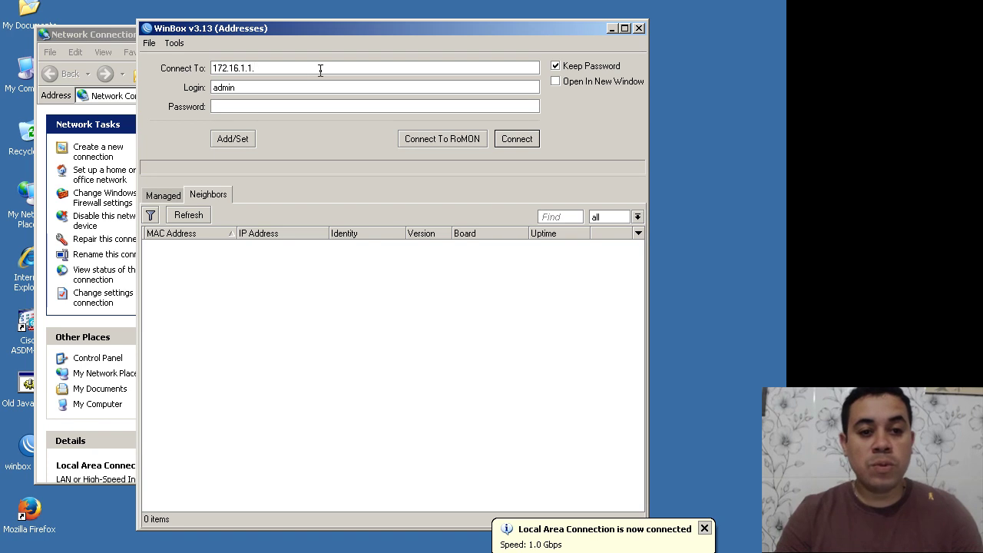
key("BackSpace")
key("Return")
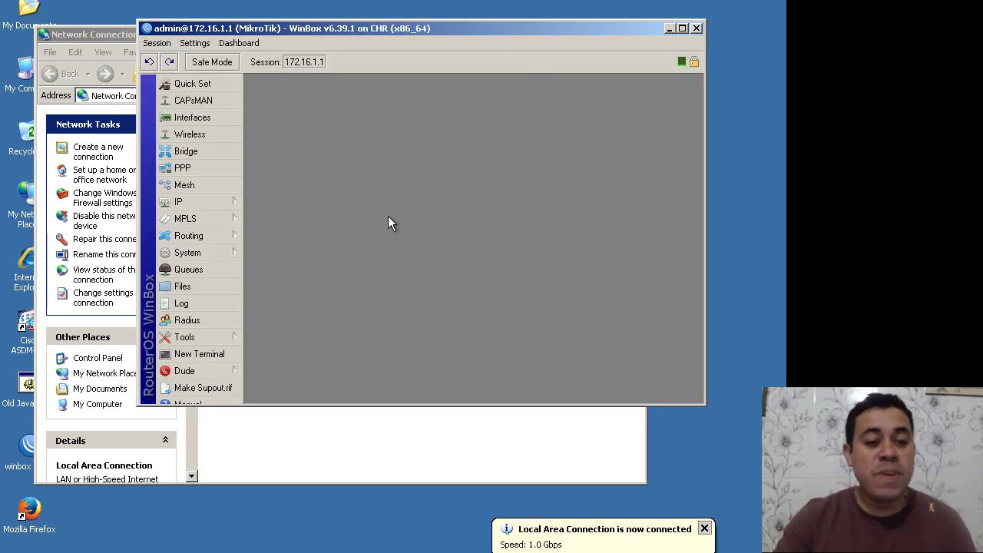
Step: Enable RoMON on the router under Tools > RoMON
left_click(213, 339)
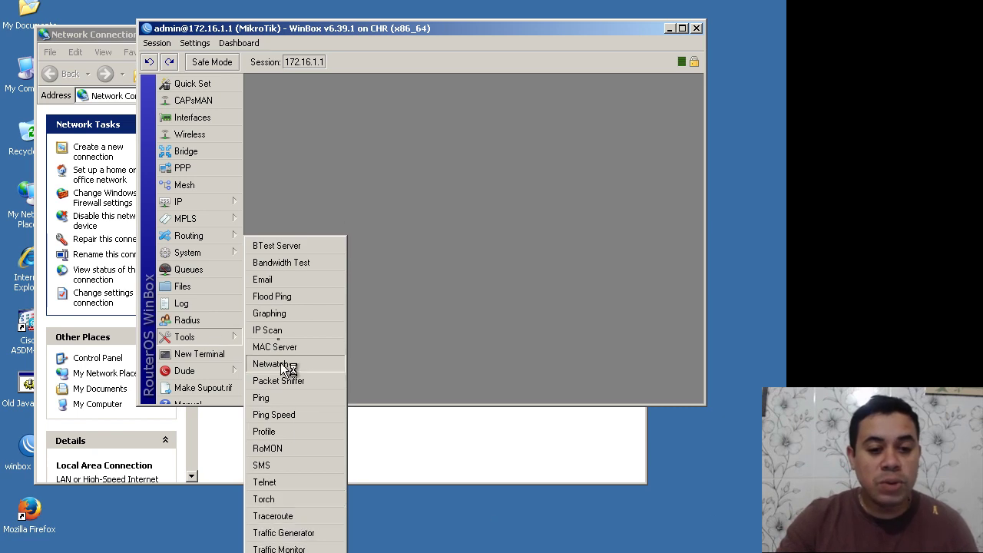
left_click(281, 448)
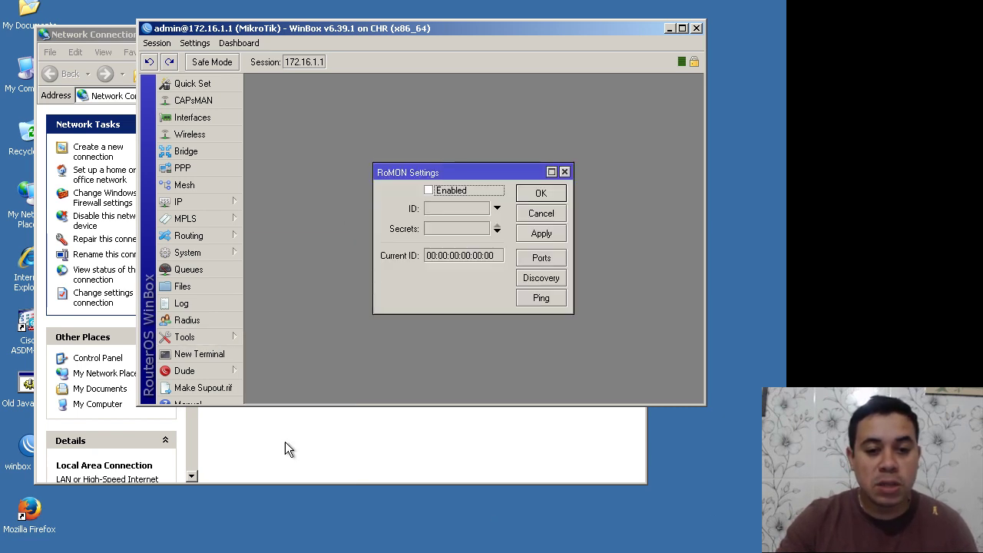
left_click(434, 198)
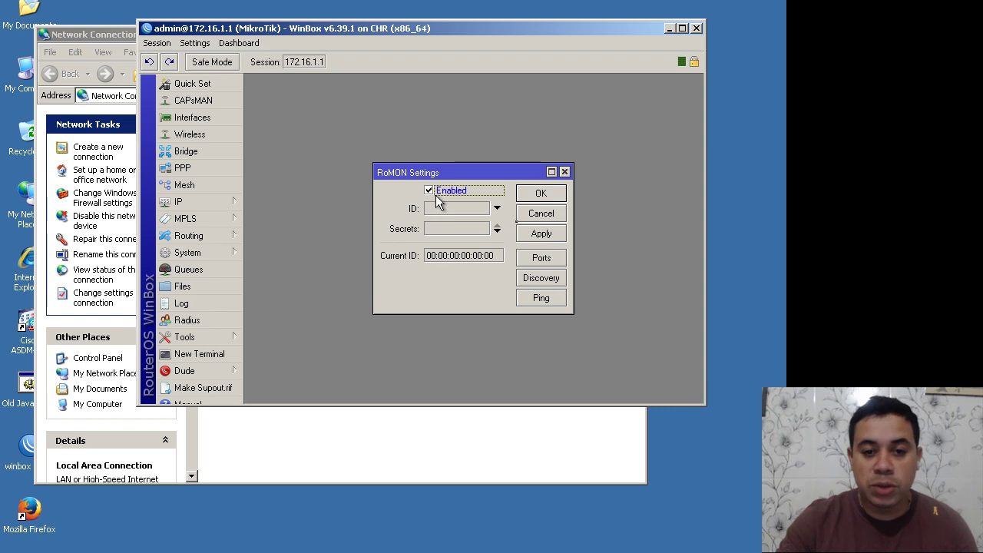
left_click(539, 232)
left_click(539, 195)
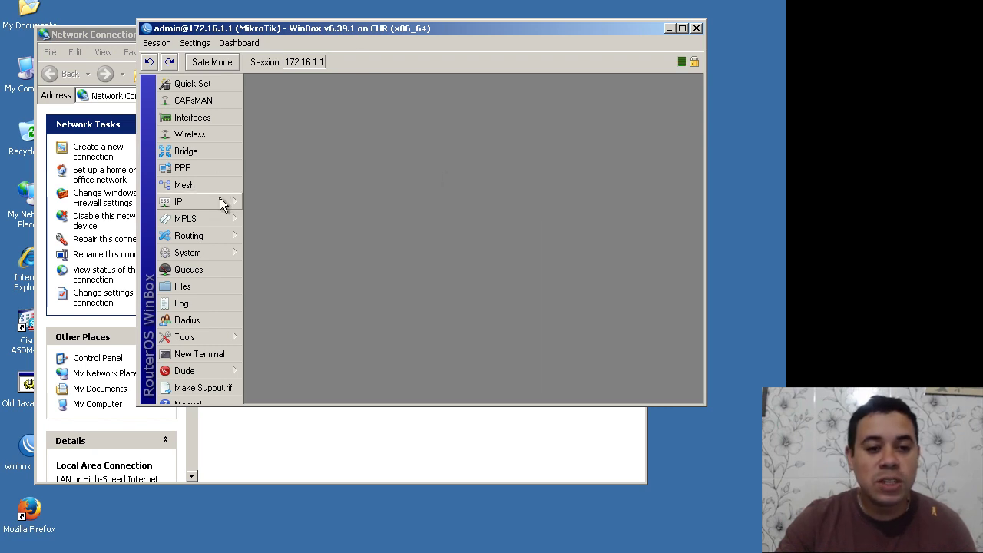
Step: Open IP > Neighbors and bring up actions for the ether2 MikroTik neighbour 50:AD:00:02:00:00
mouse_move(230, 219)
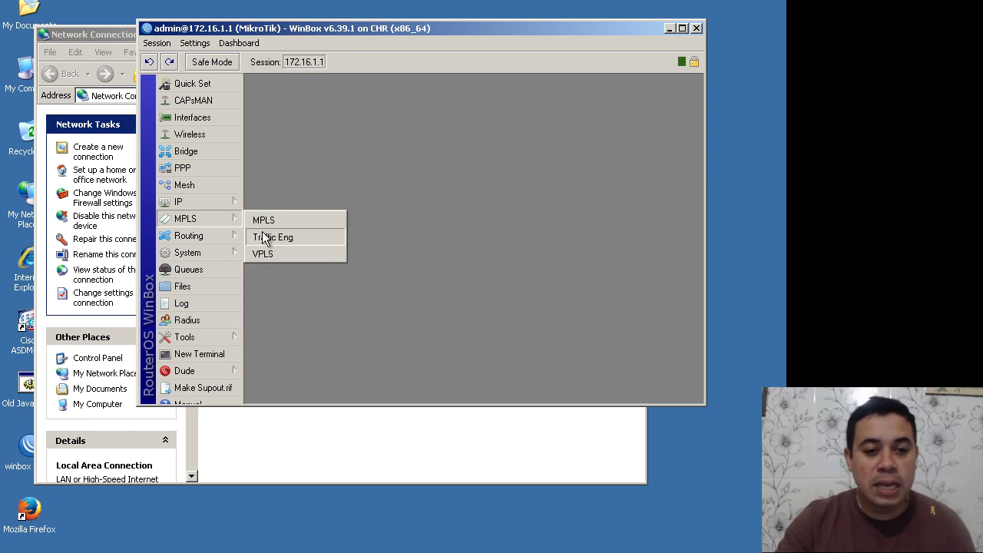
left_click(412, 288)
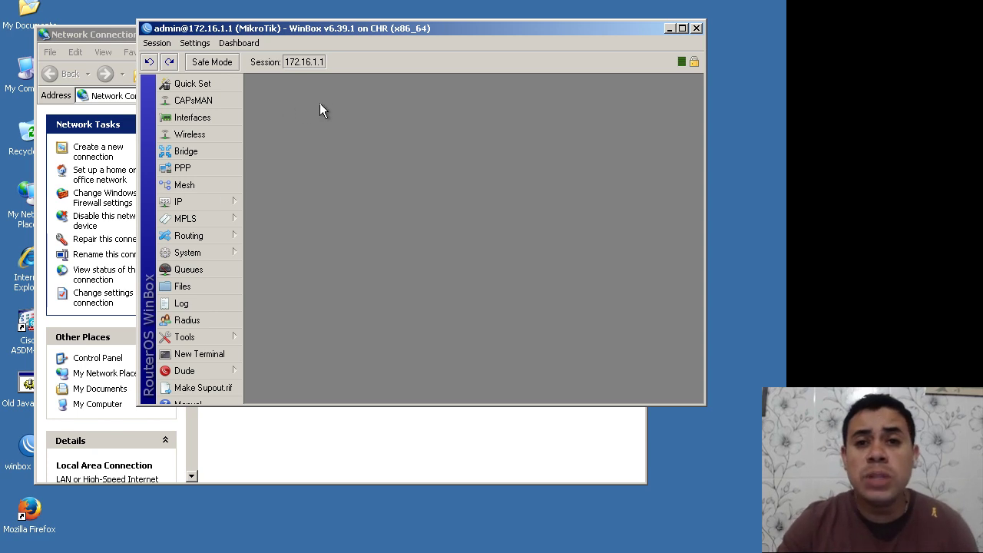
left_click(230, 201)
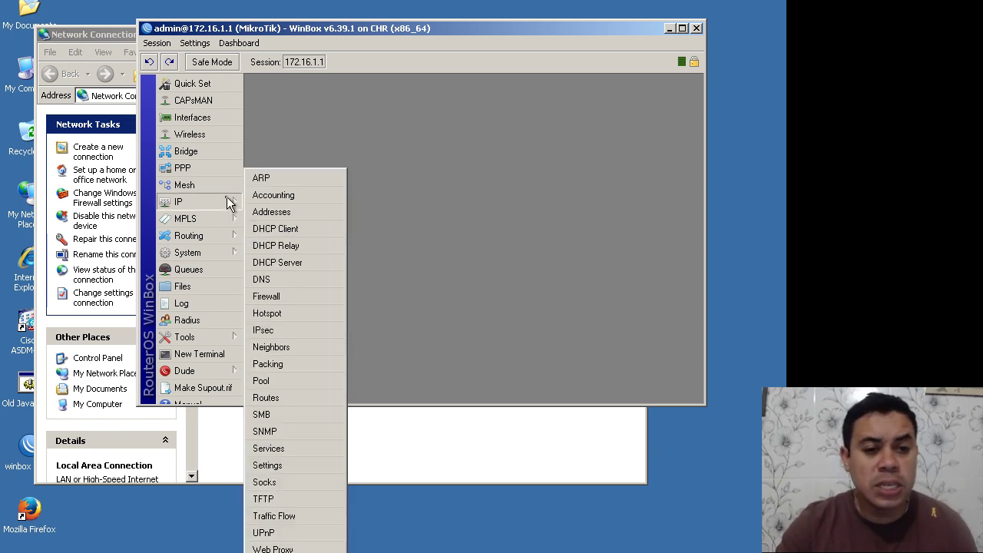
left_click(272, 347)
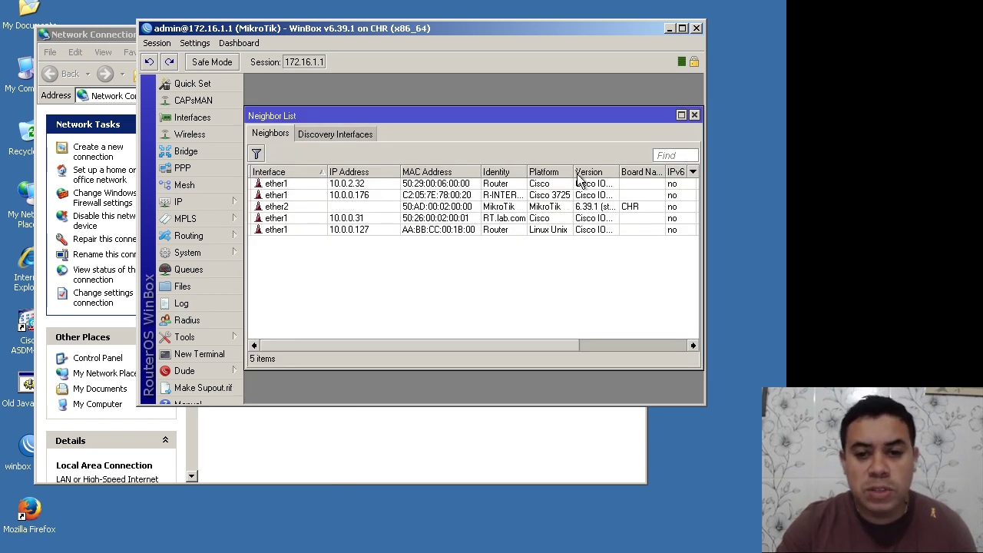
left_click_drag(572, 171, 612, 171)
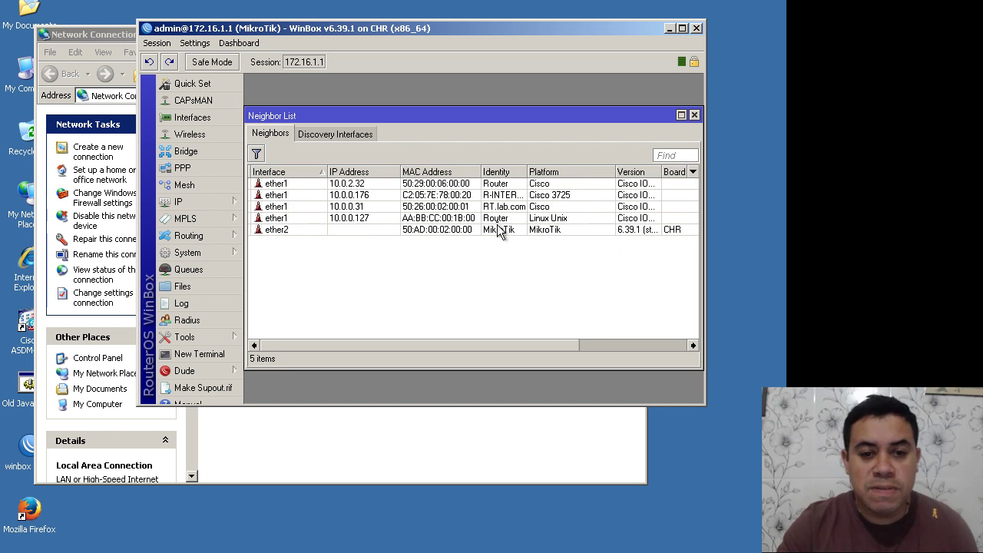
left_click(438, 221)
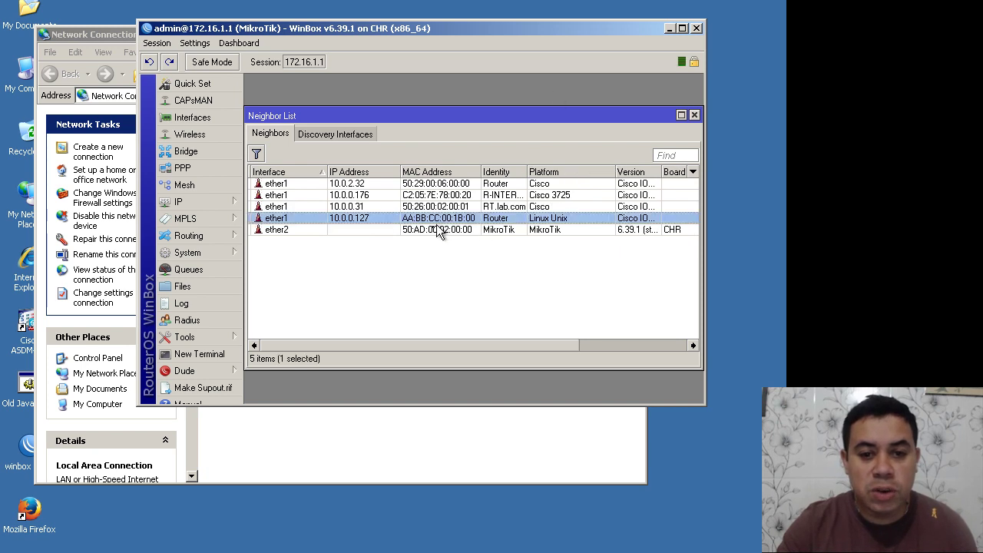
left_click(431, 229)
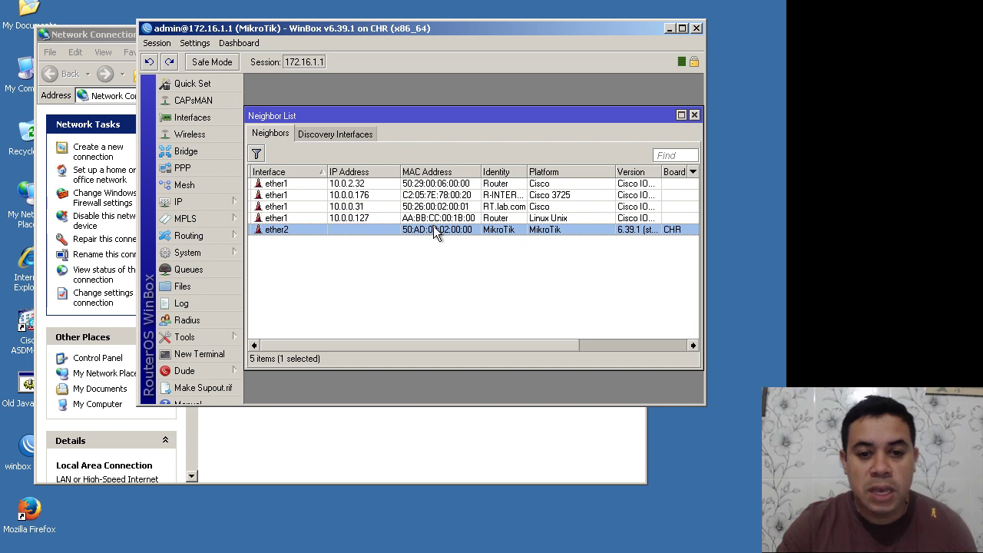
right_click(433, 227)
Step: MAC Telnet into the neighbour as admin, run 'tool romon set enabled=yes', then close the session
left_click(475, 359)
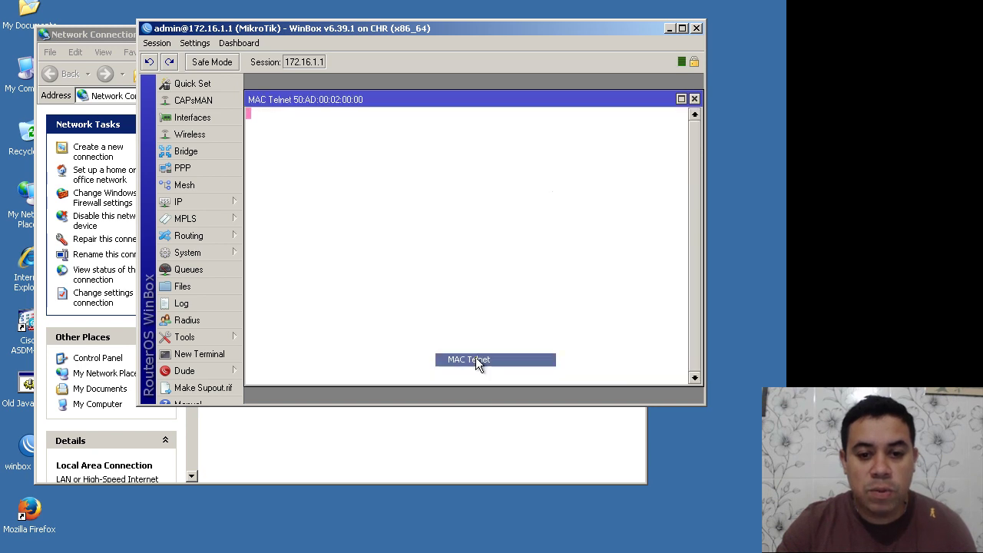
type("admin")
key("Return")
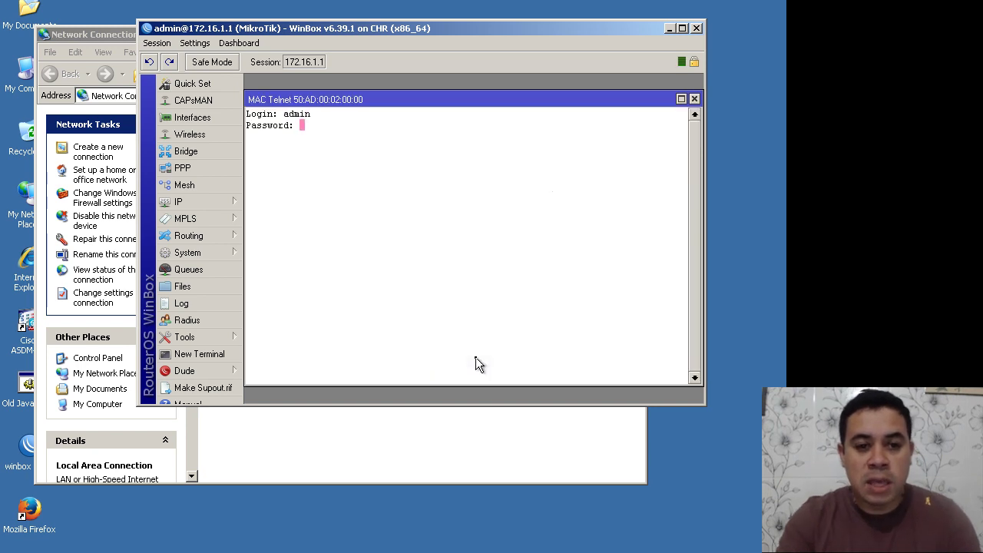
key("Return")
key("Return")
key("Return")
key("Return")
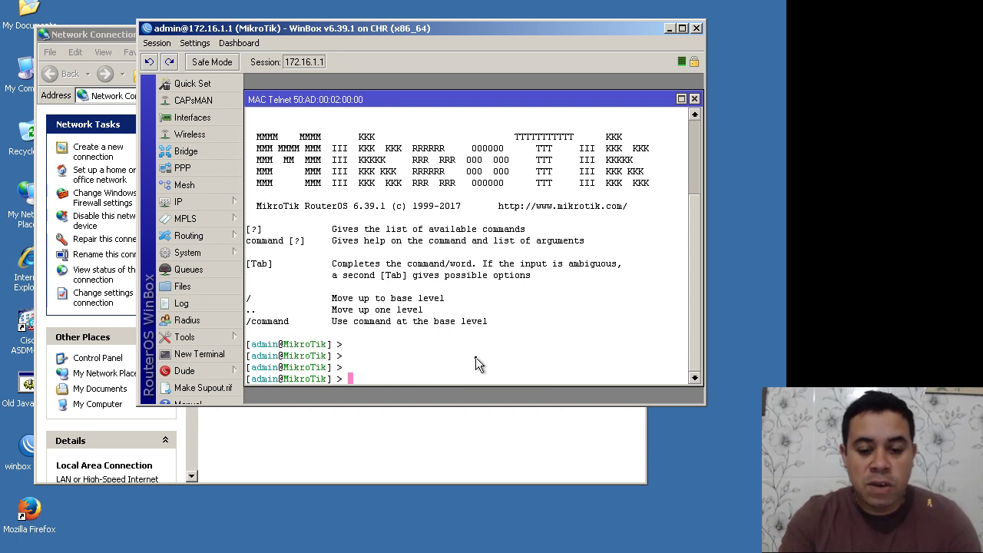
type("tool ")
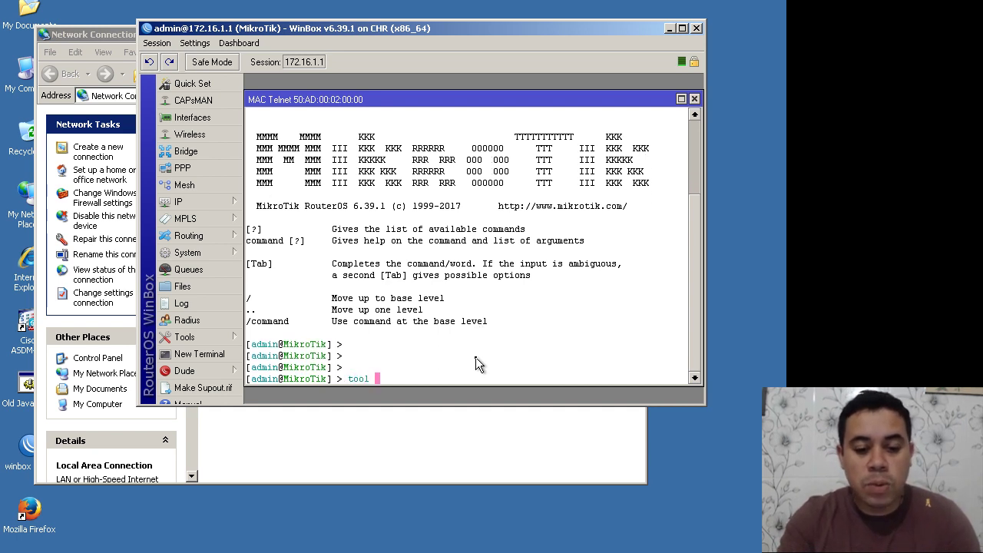
type("romon ")
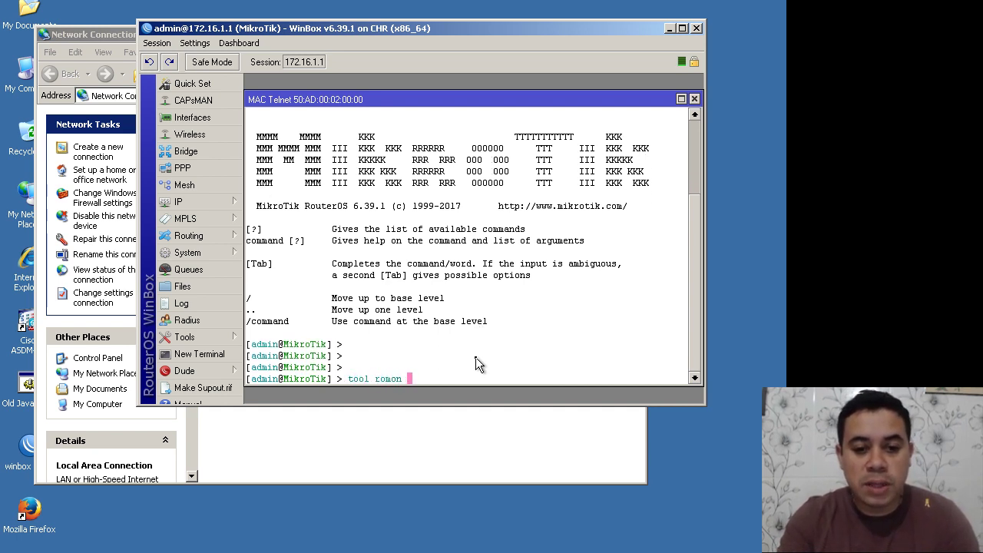
type("set ena")
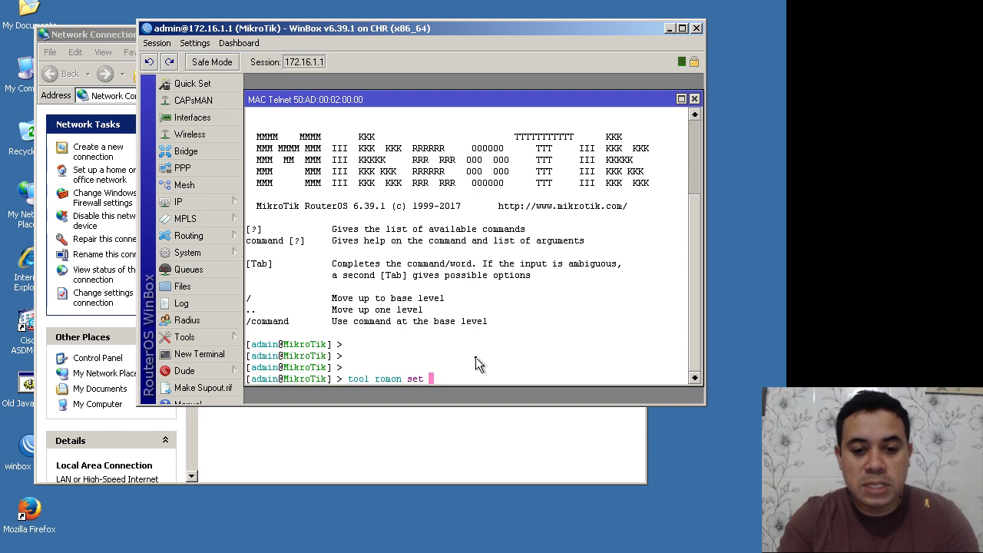
key("Tab")
type("yes")
key("Return")
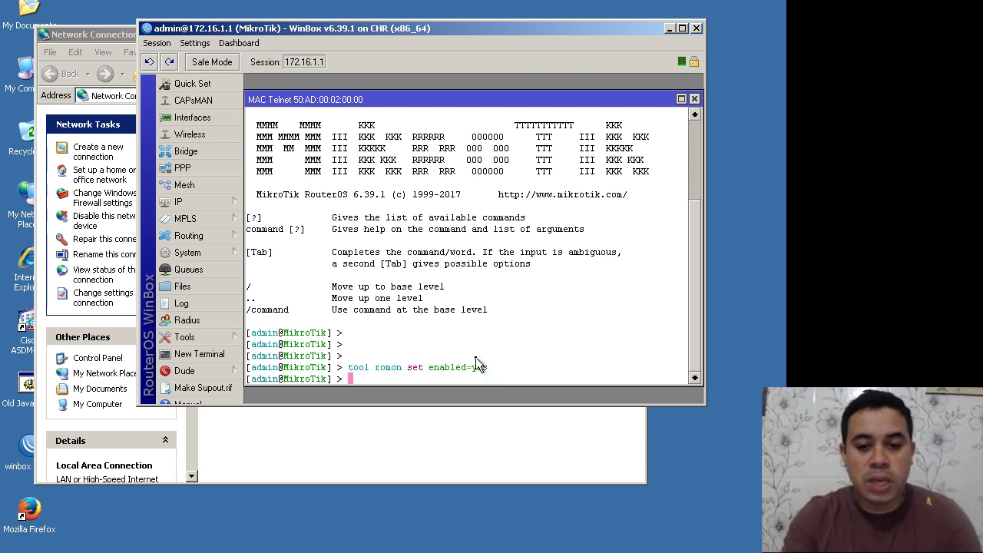
key("Return")
key("Return")
key("Return")
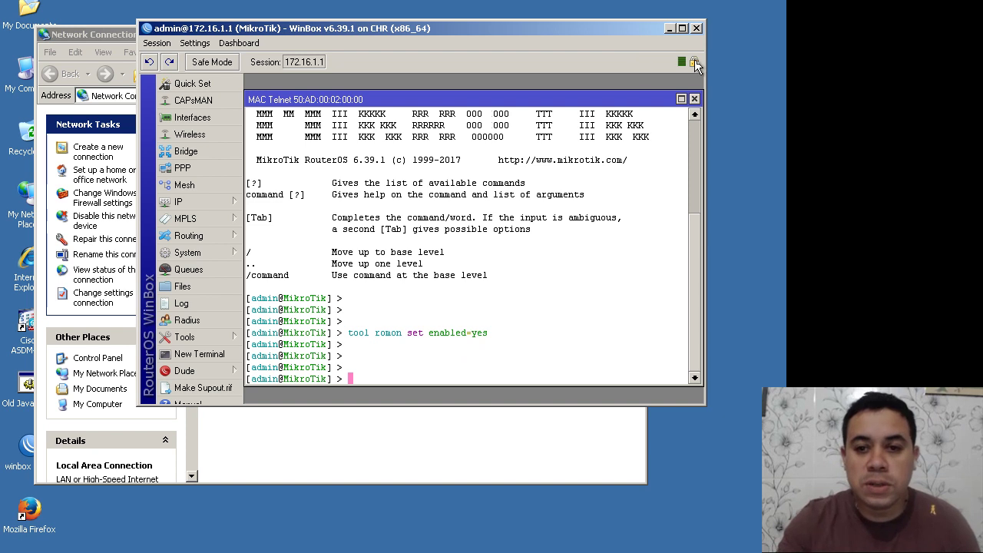
left_click(694, 99)
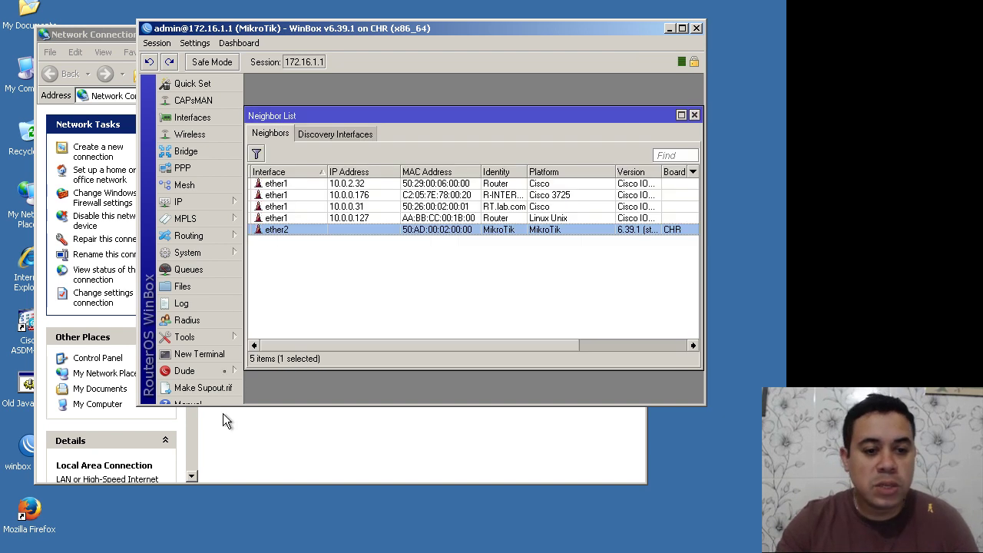
Step: Open a new WinBox session via RoMON to neighbour 50:AD:00:02:00:03
double_click(384, 30)
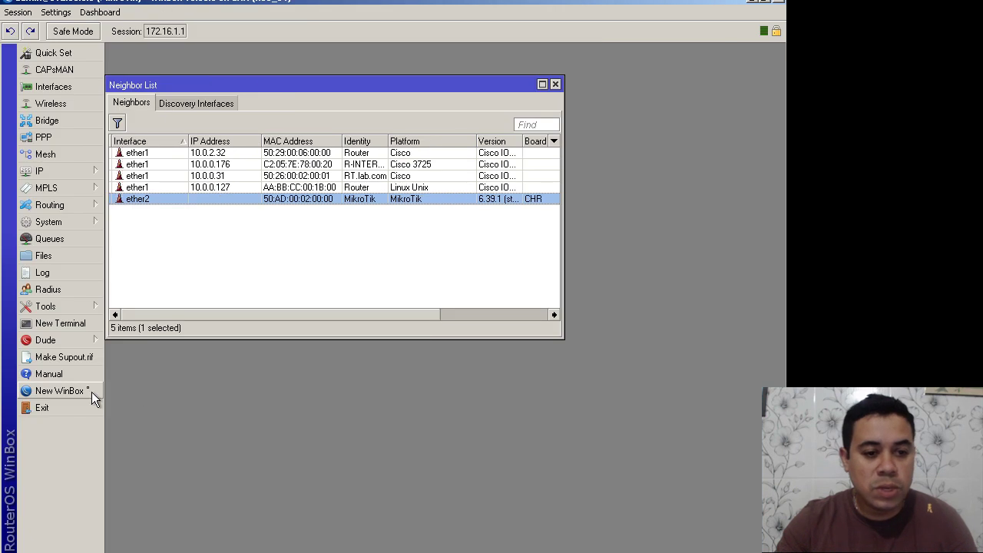
left_click(83, 391)
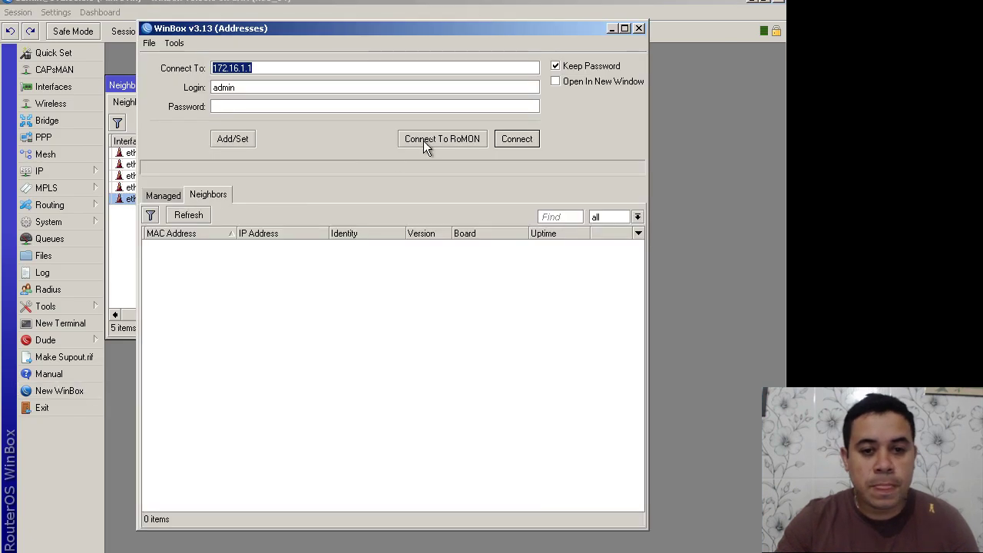
left_click(422, 140)
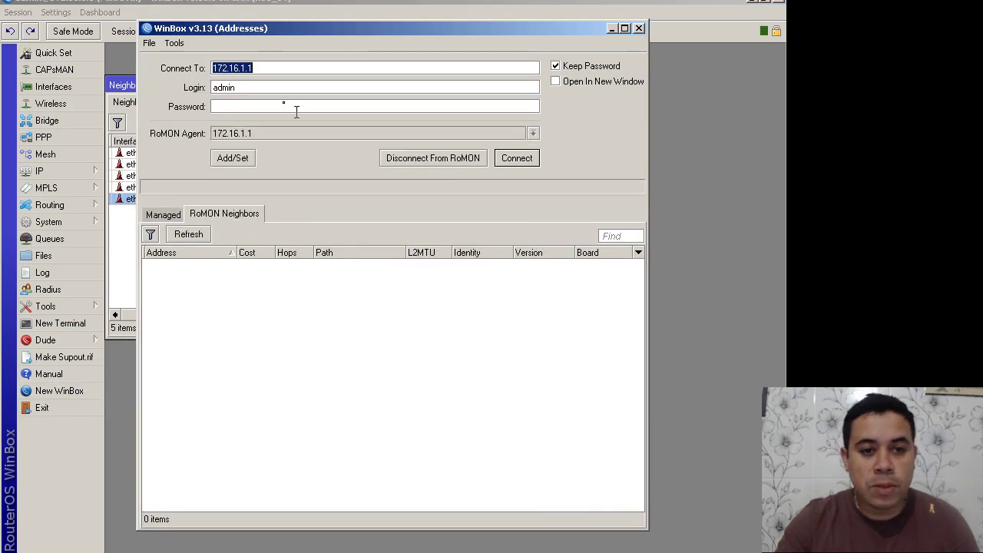
double_click(190, 261)
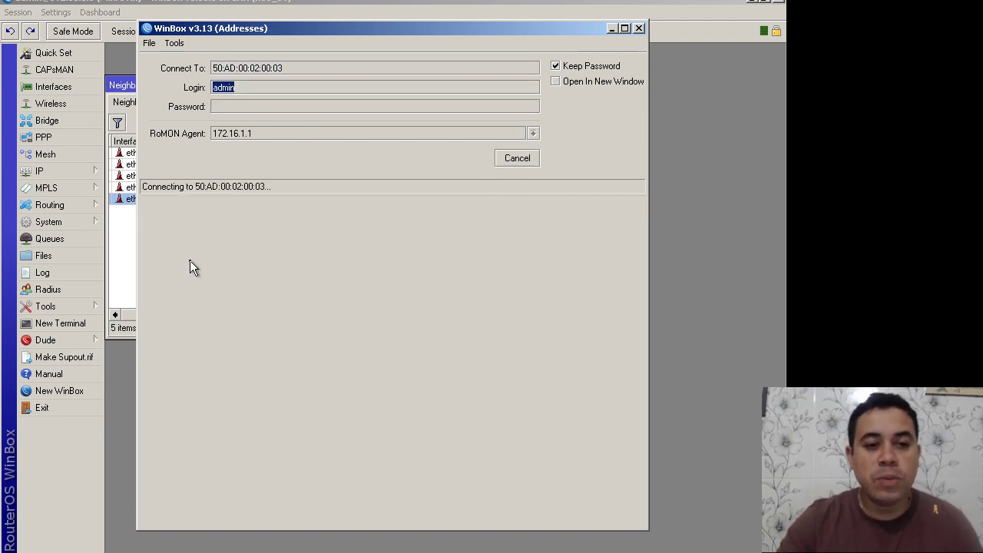
Step: Set the local router's System Identity to R1
left_click(198, 4)
left_click(93, 221)
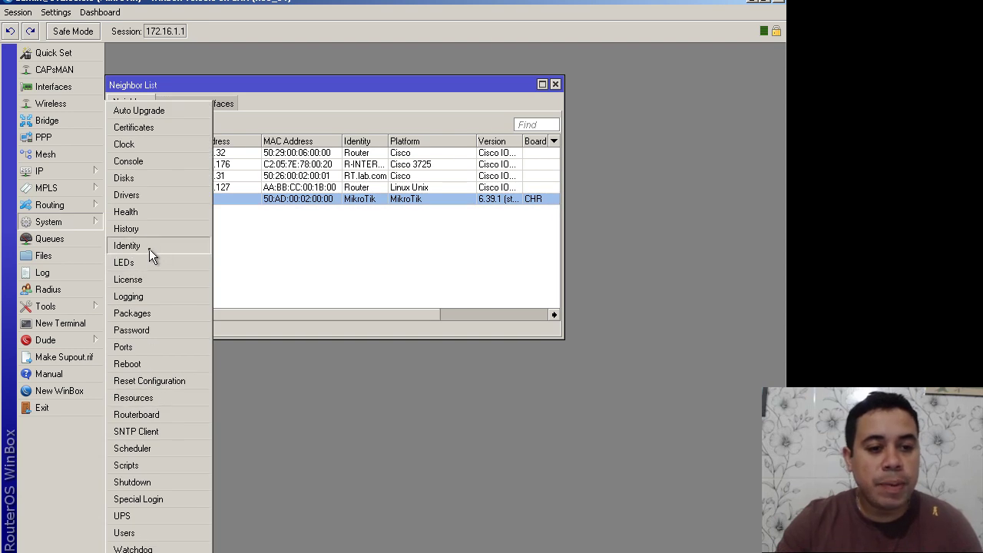
left_click(149, 247)
type("R1")
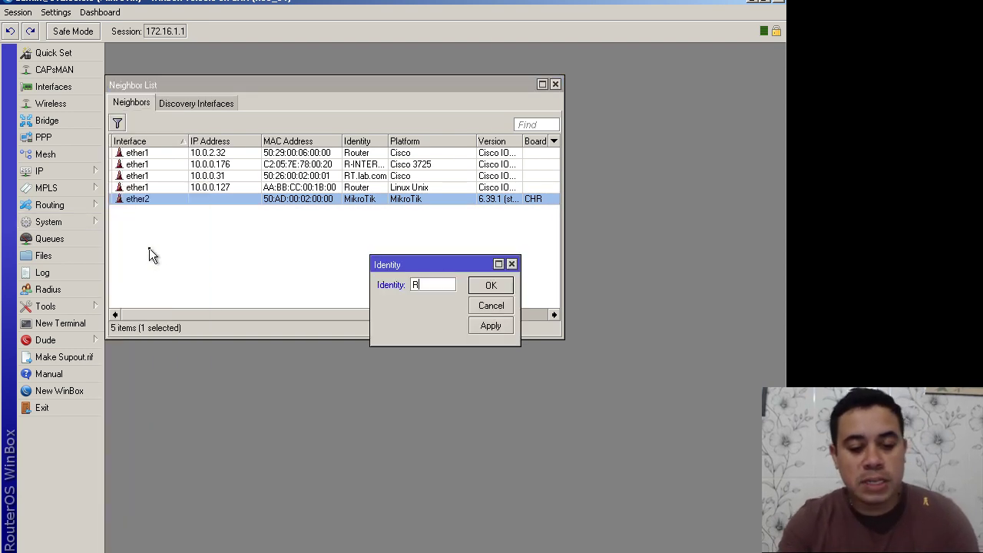
left_click(489, 286)
Step: Set the RoMON neighbour's System Identity to R2
double_click(298, 199)
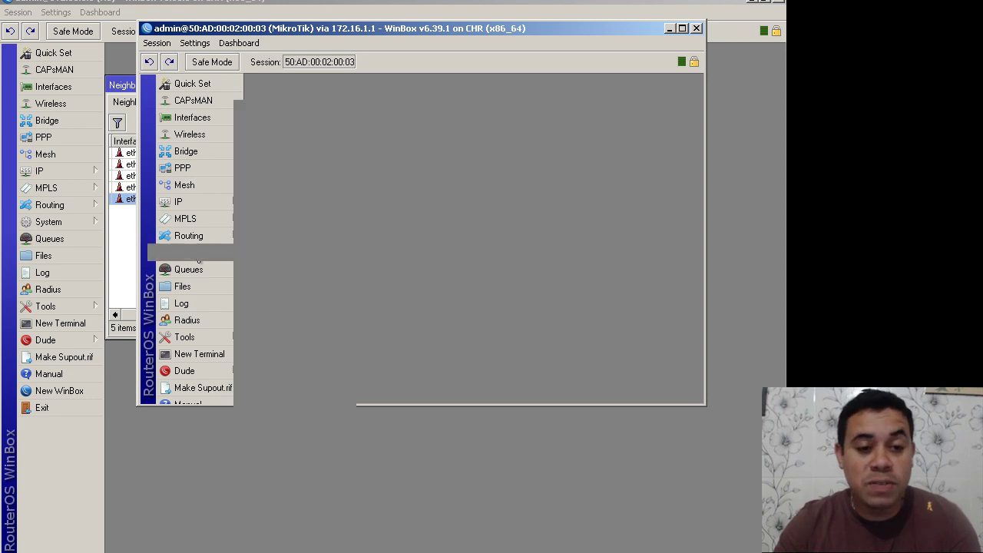
left_click(186, 252)
left_click(287, 244)
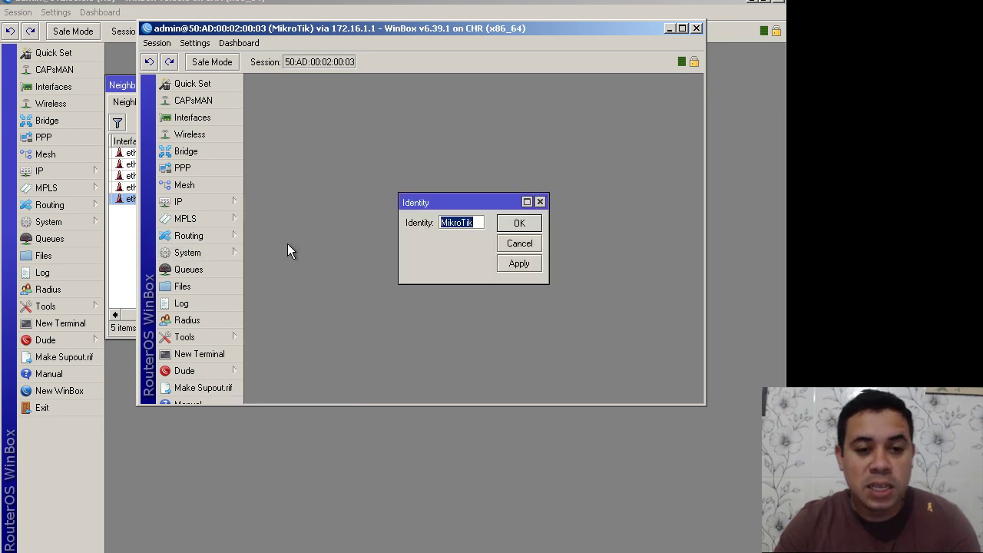
type("R2")
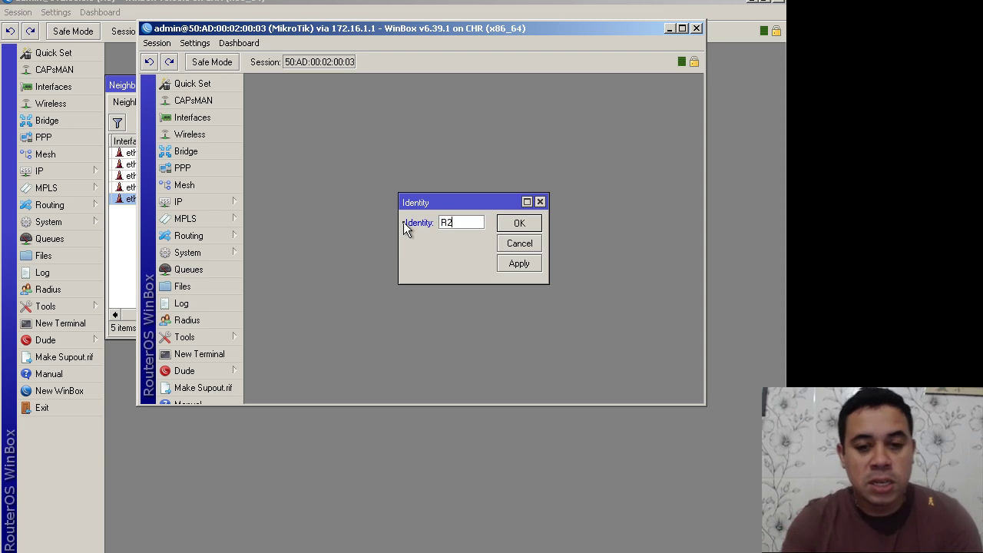
left_click(520, 224)
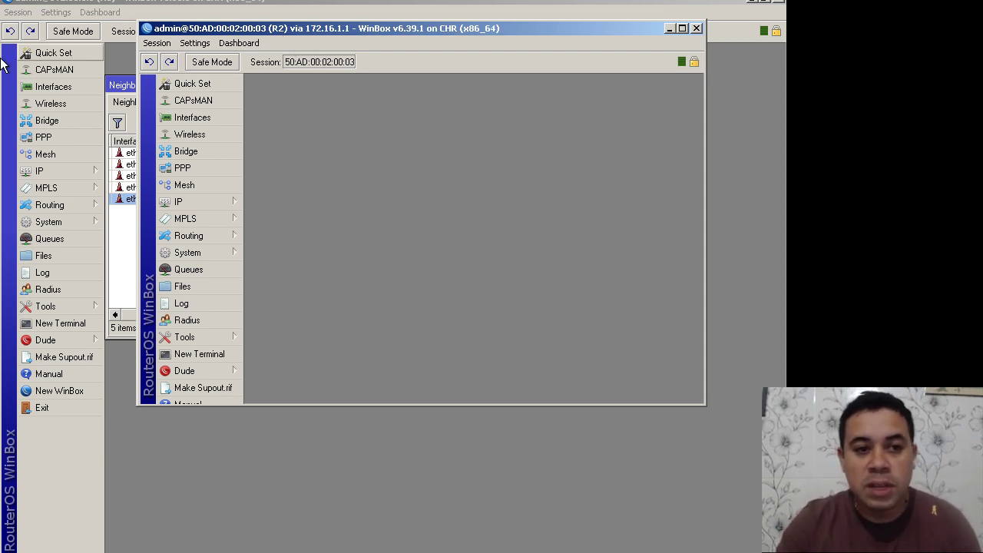
left_click(758, 2)
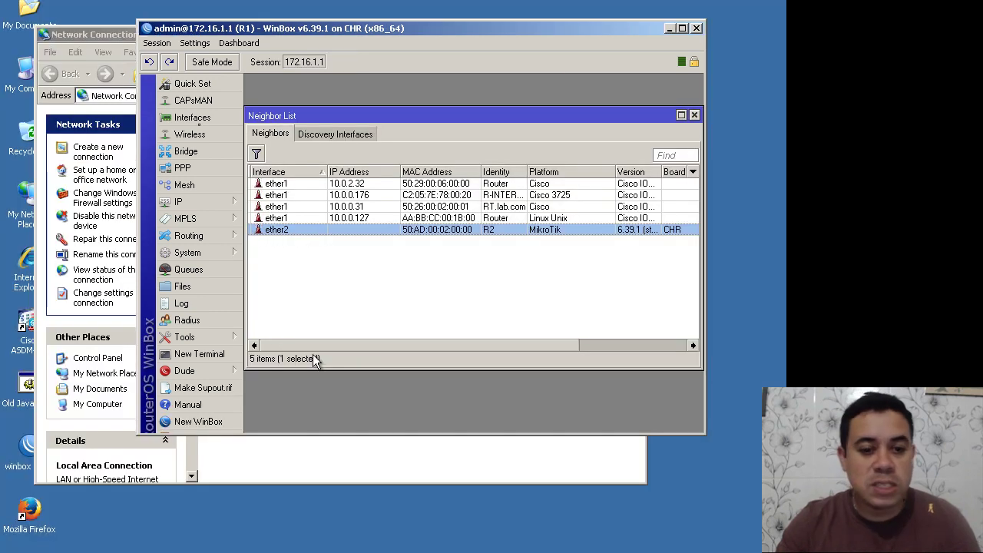
key("ctrl+alt+Break")
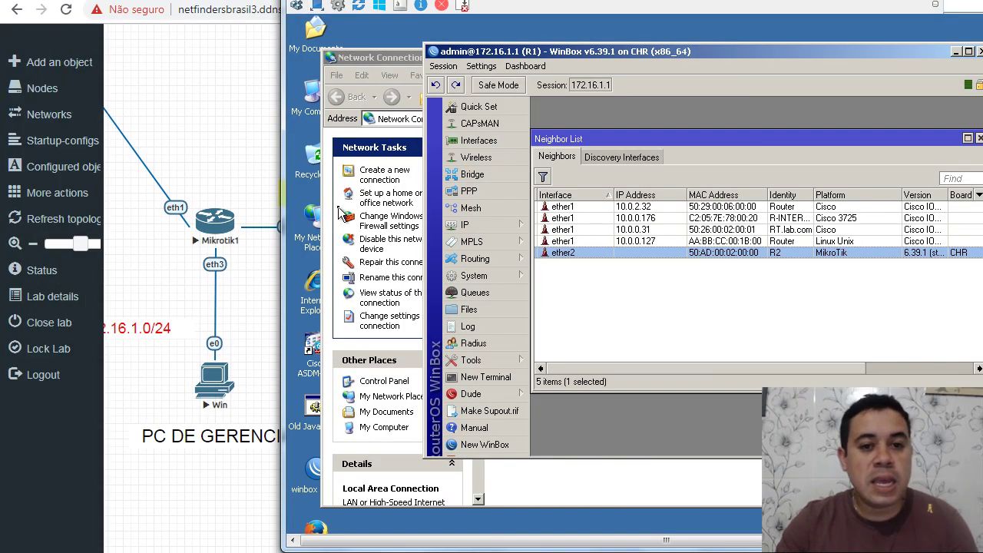
left_click(176, 105)
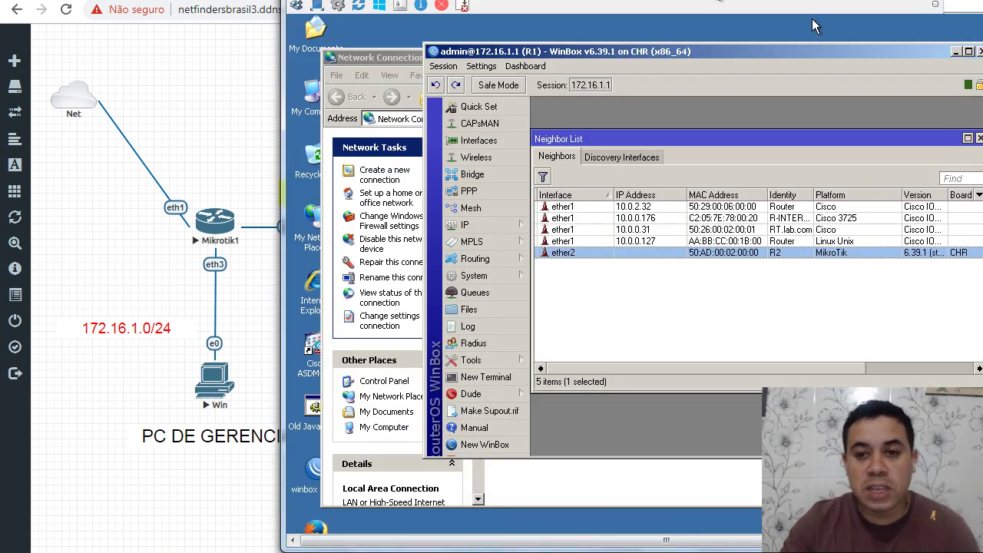
key("ctrl+alt+shift+f")
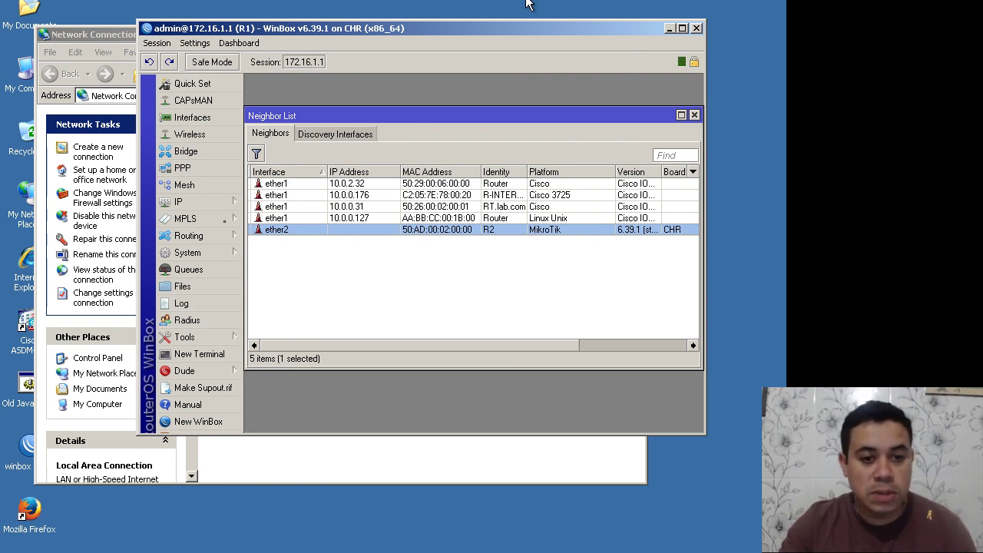
Step: View R1's routes (default via 10.0.0.1) and briefly check its DHCP Client list
left_click(178, 202)
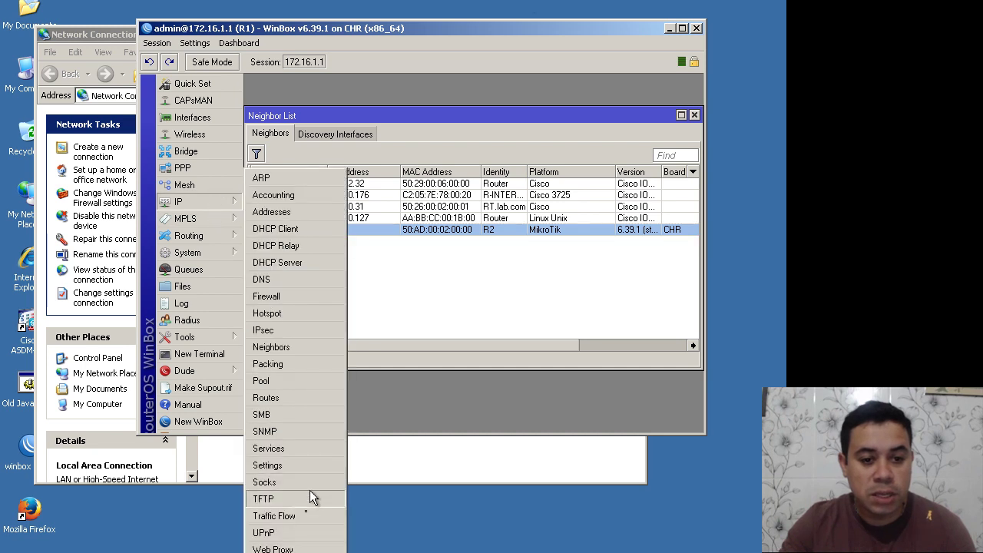
left_click(279, 398)
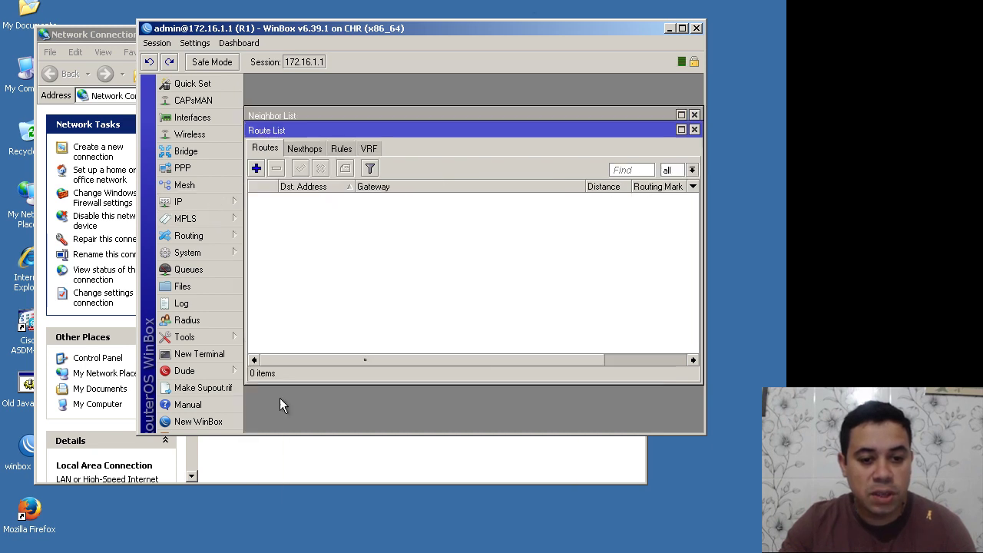
left_click(203, 198)
left_click(284, 230)
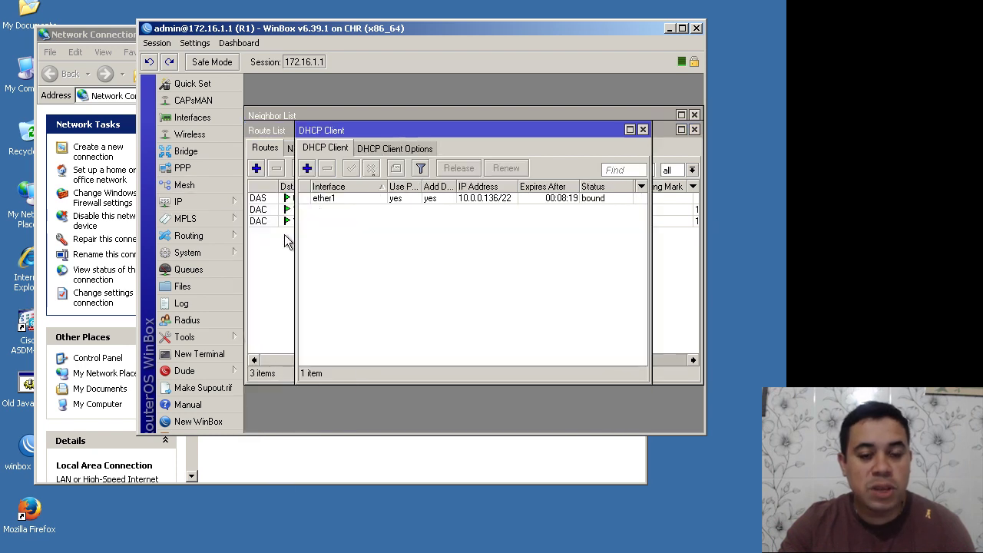
left_click(643, 131)
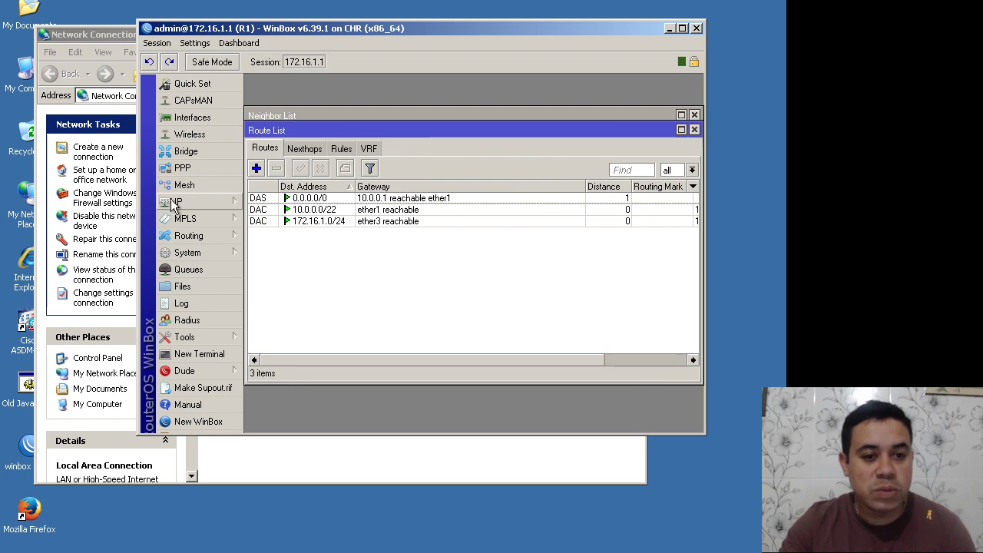
Step: Add a firewall NAT rule masquerading traffic out ether1 on R1
left_click(177, 202)
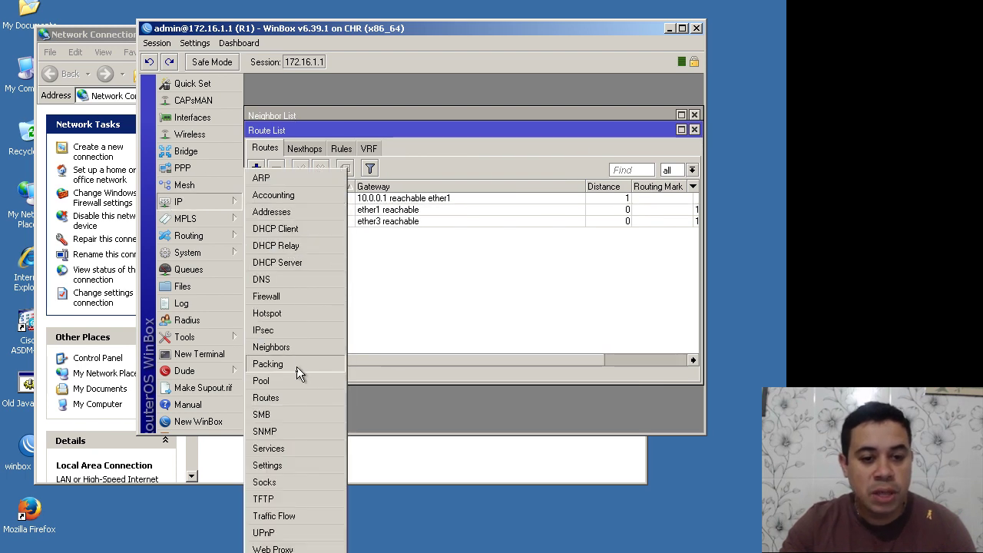
mouse_move(209, 198)
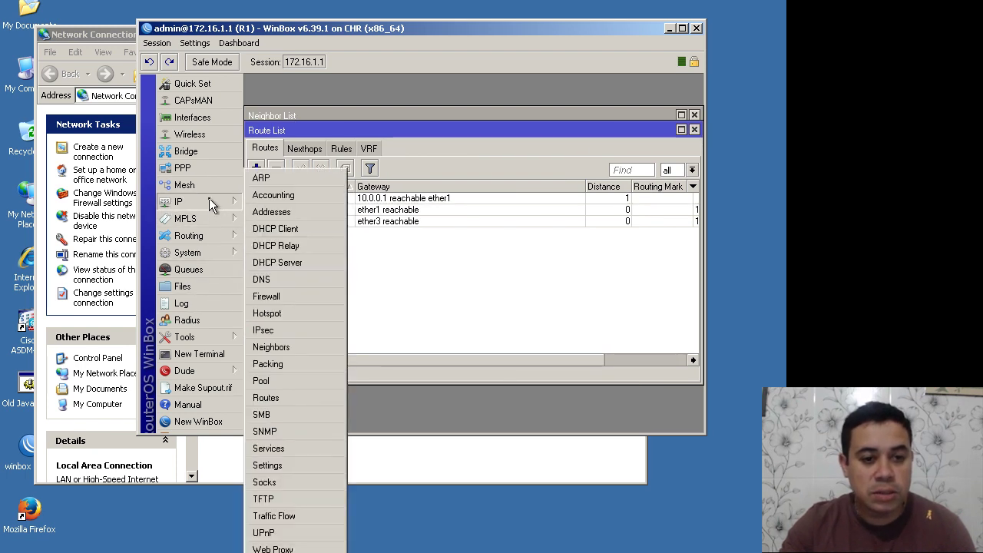
left_click(282, 297)
left_click(310, 163)
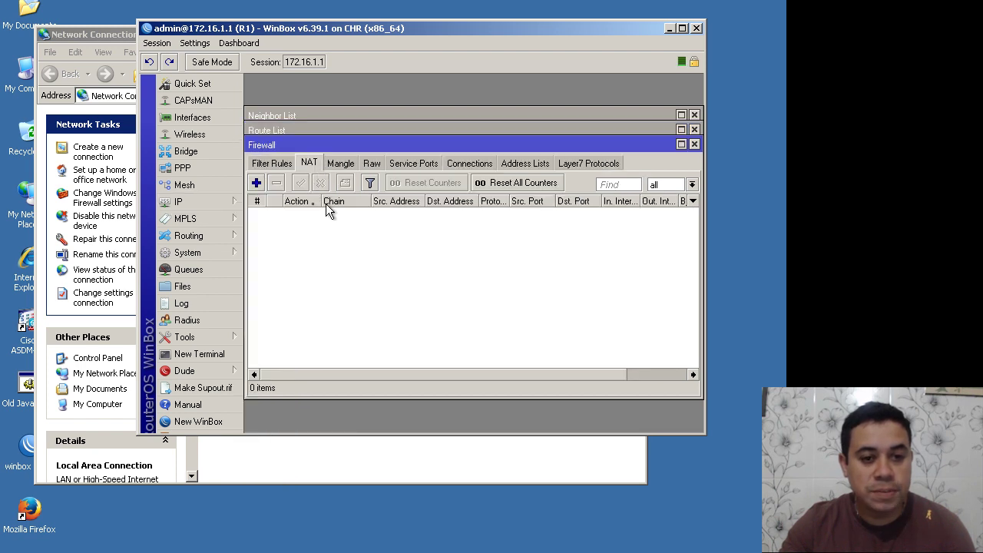
left_click(256, 183)
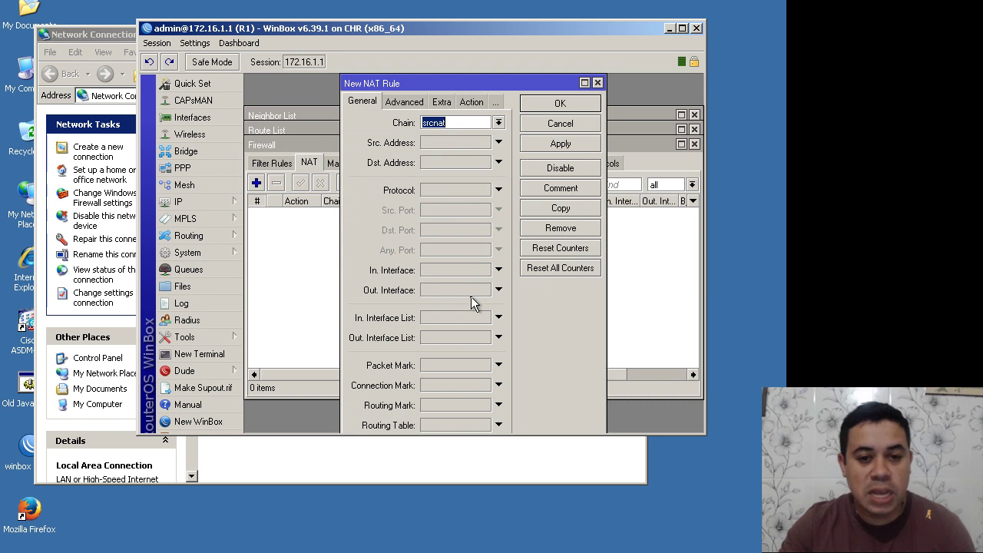
left_click(470, 291)
left_click(475, 102)
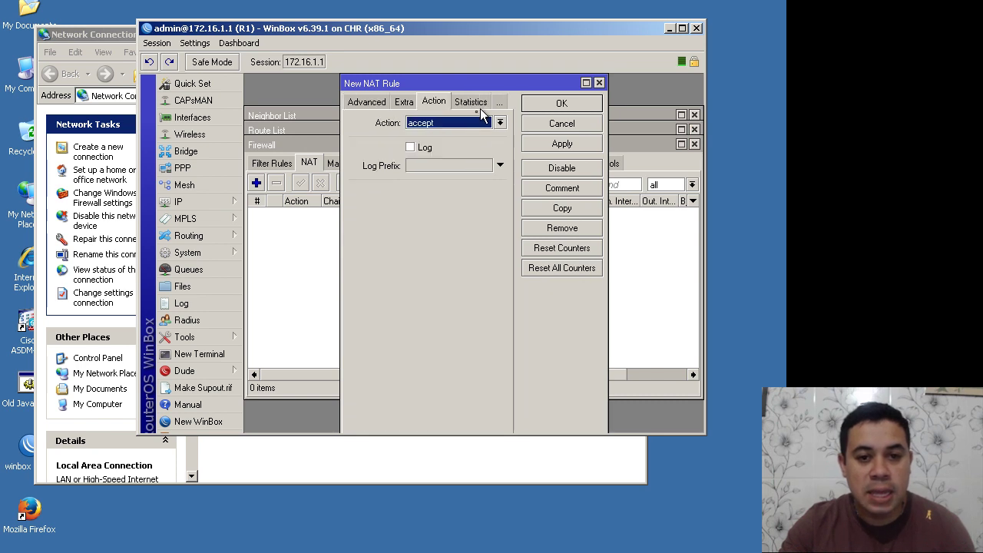
left_click(461, 124)
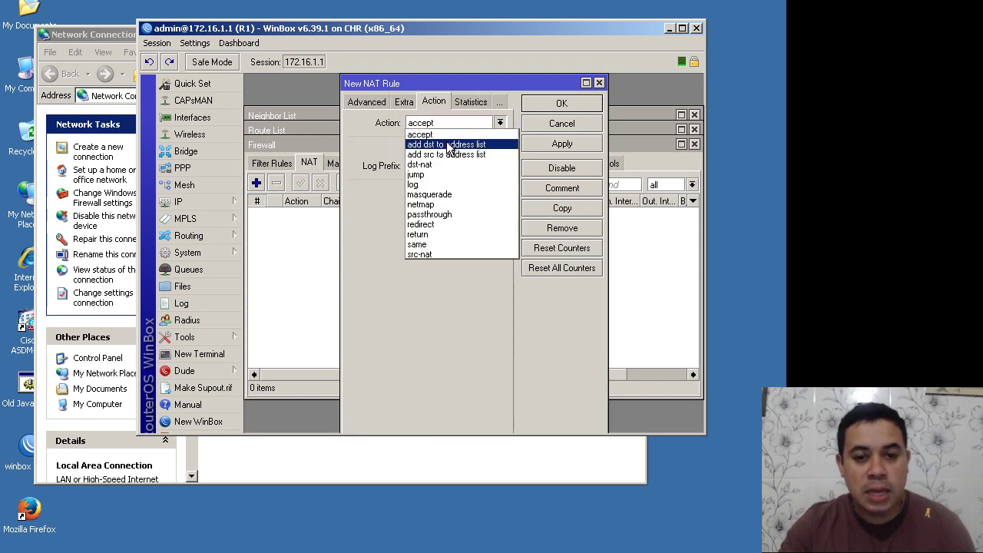
left_click(434, 194)
left_click(554, 104)
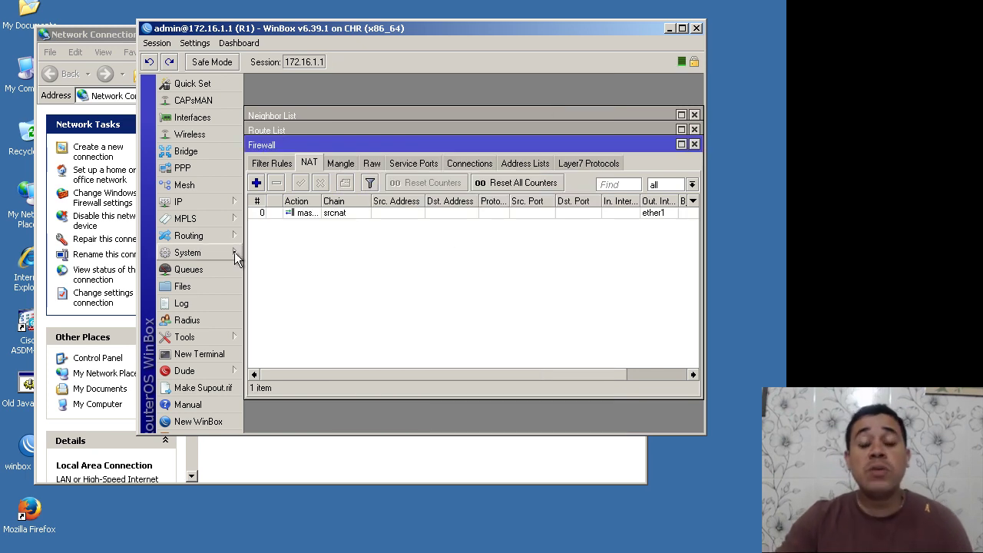
Step: Check the ether1 DHCP client settings, then close the DHCP, Firewall and Route windows
left_click(178, 201)
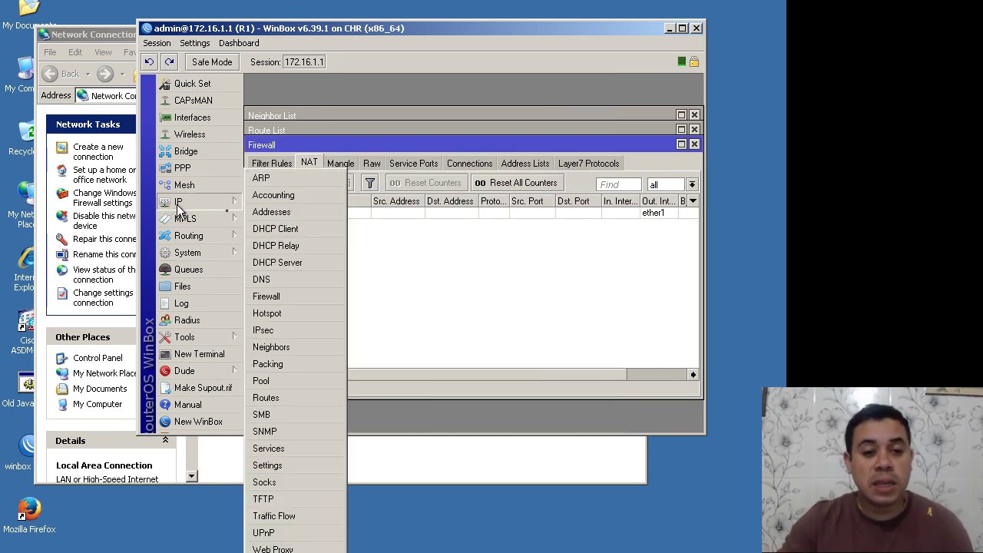
left_click(275, 228)
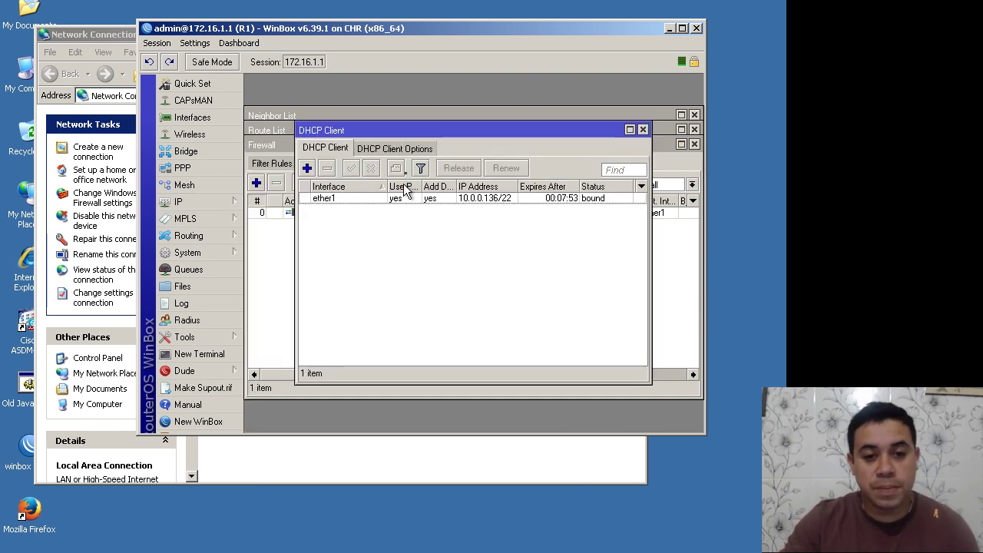
double_click(411, 198)
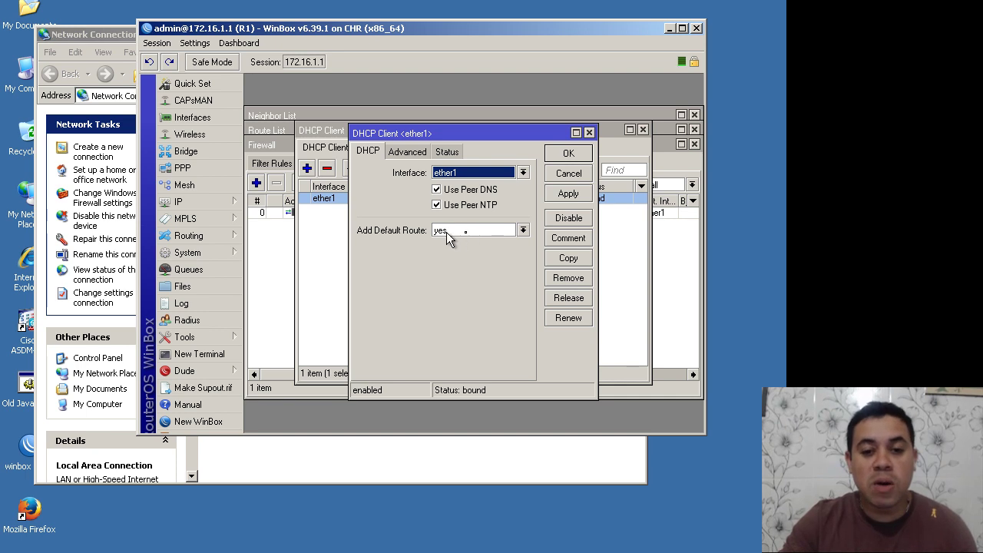
left_click(568, 154)
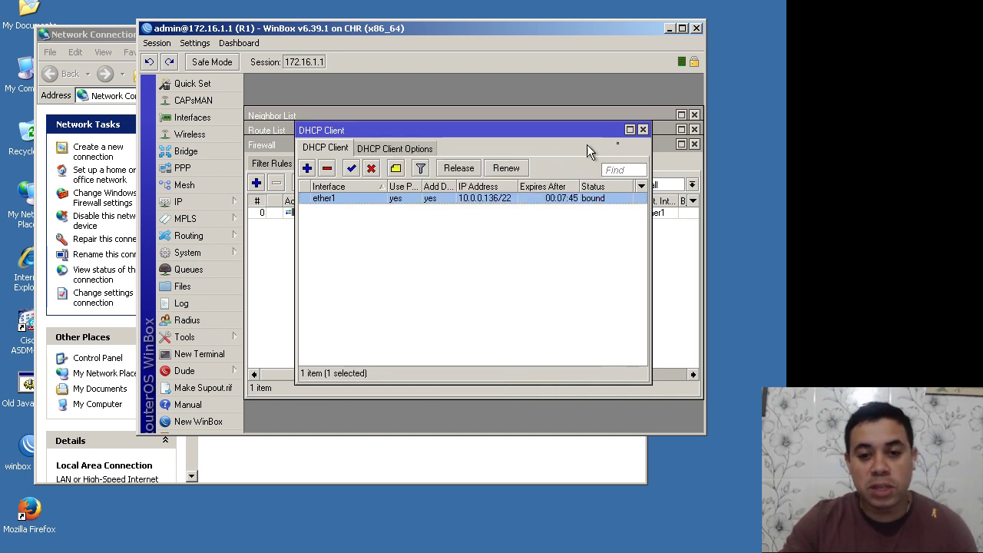
left_click(643, 130)
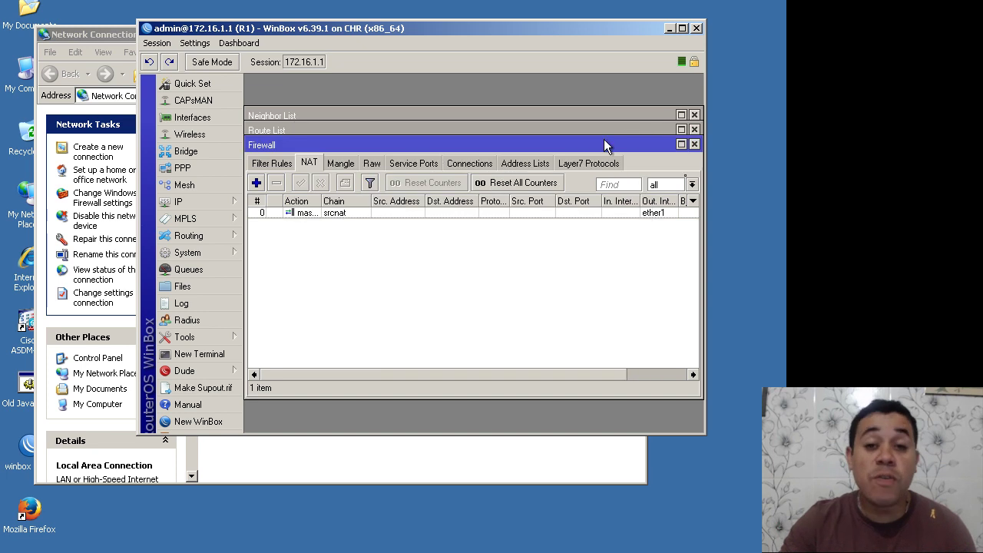
left_click(693, 145)
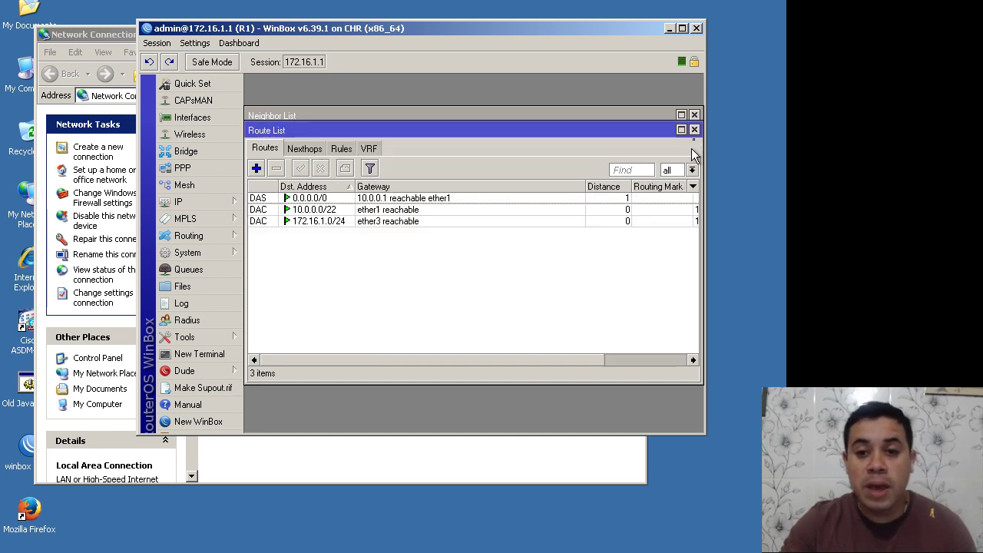
left_click(694, 129)
Step: Review the EVE-NG lab topology, then return to the remote desktop with WinBox
key("alt+Tab")
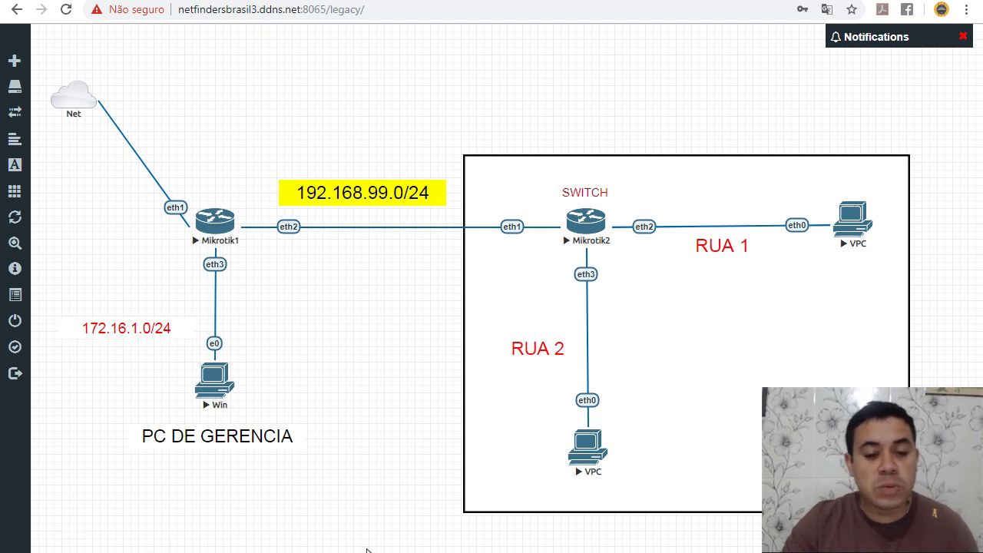
key("alt+Tab")
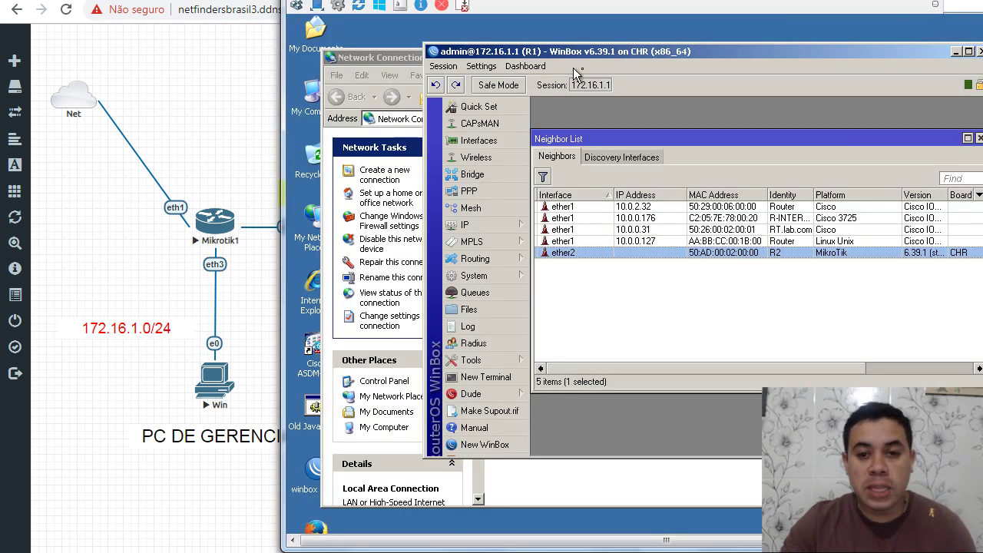
Step: Add the address 192.168.99.1/24 on ether2 to R1
left_click(511, 224)
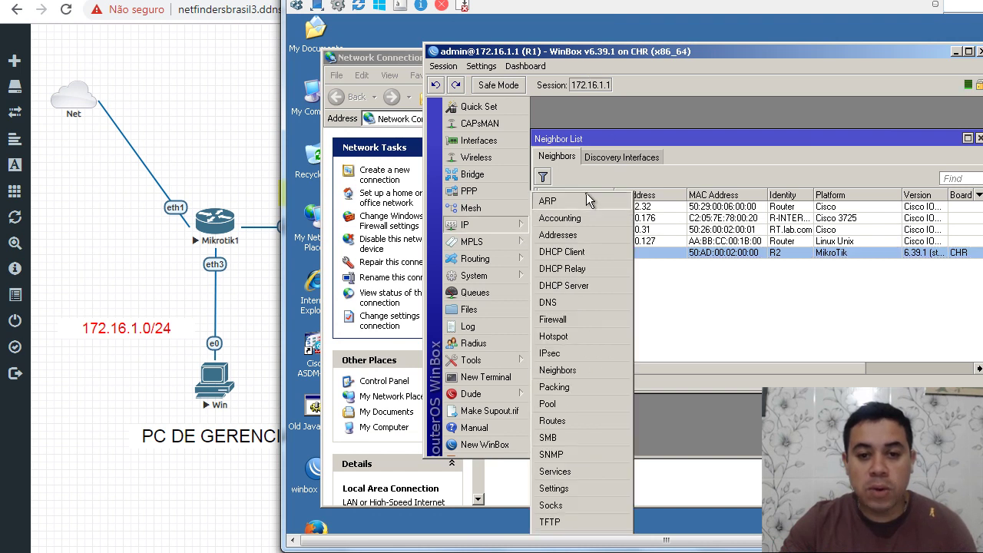
left_click(556, 235)
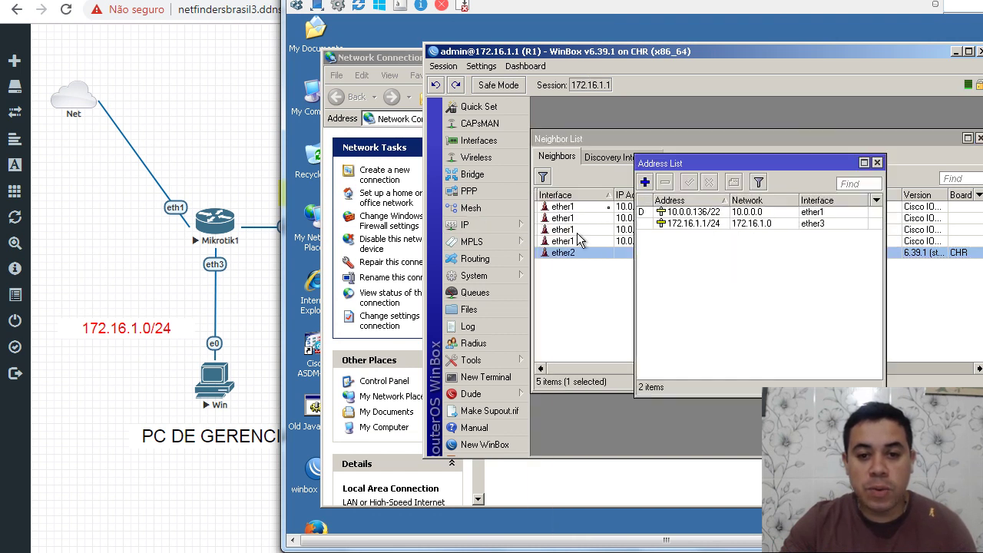
left_click(645, 183)
type("19")
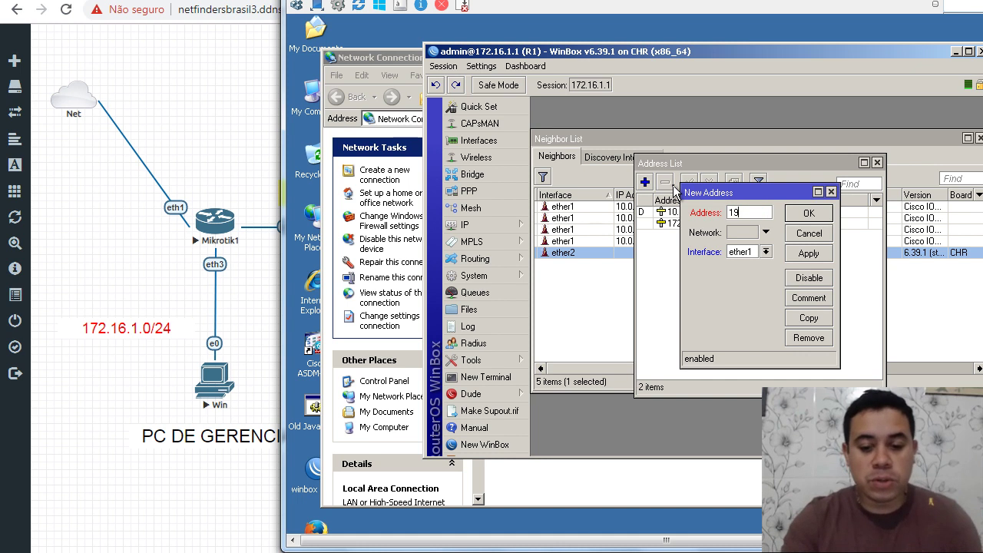
type("2.168")
type(".")
type("9")
type("9.1/24")
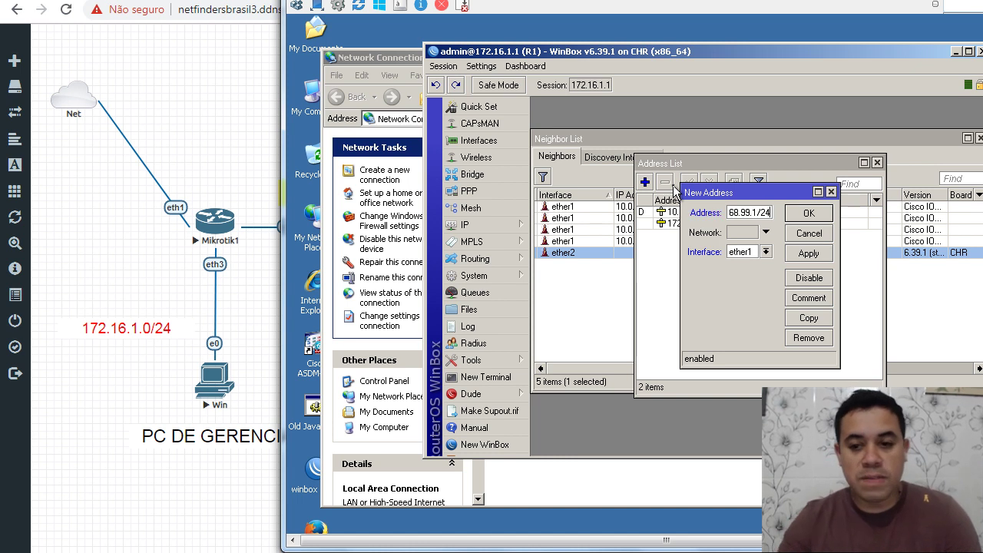
left_click(747, 257)
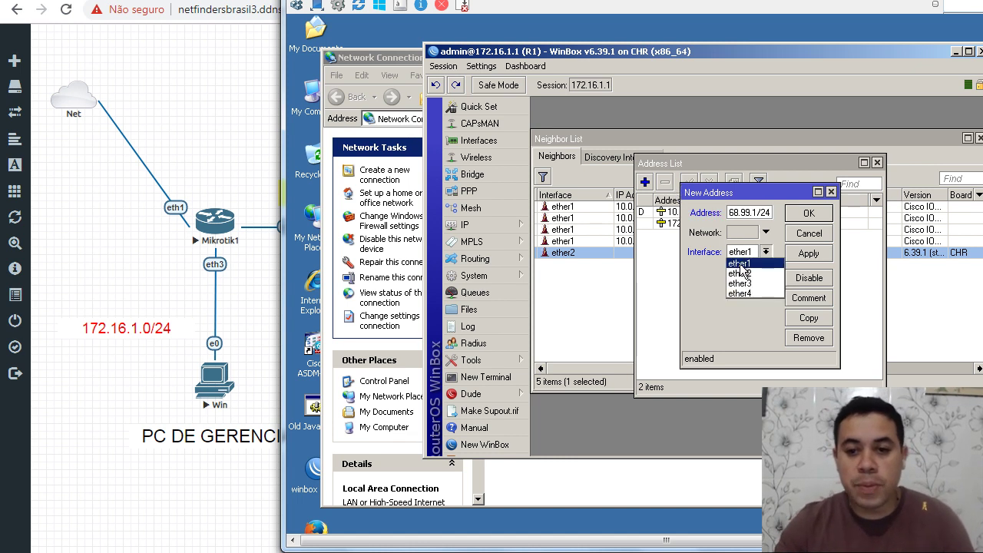
left_click(741, 275)
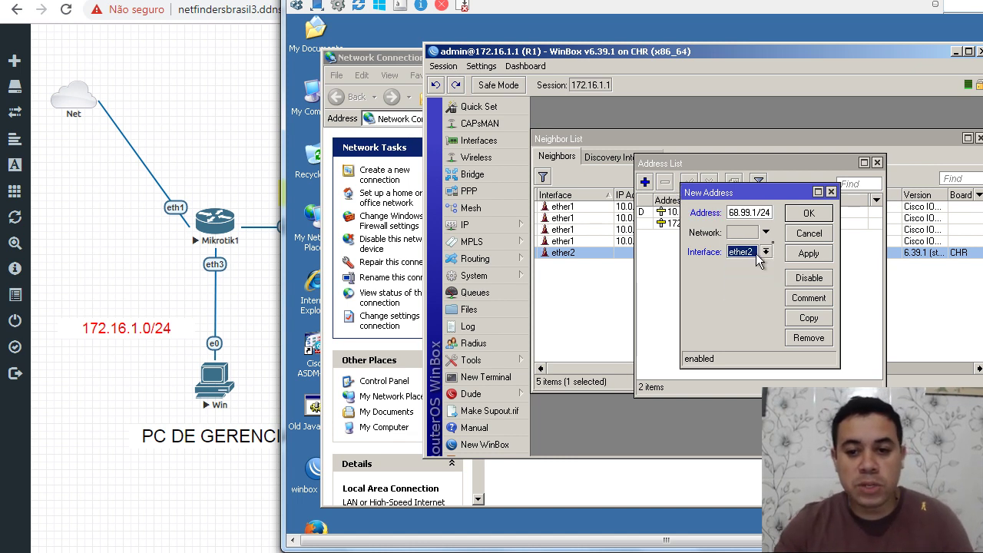
left_click(804, 215)
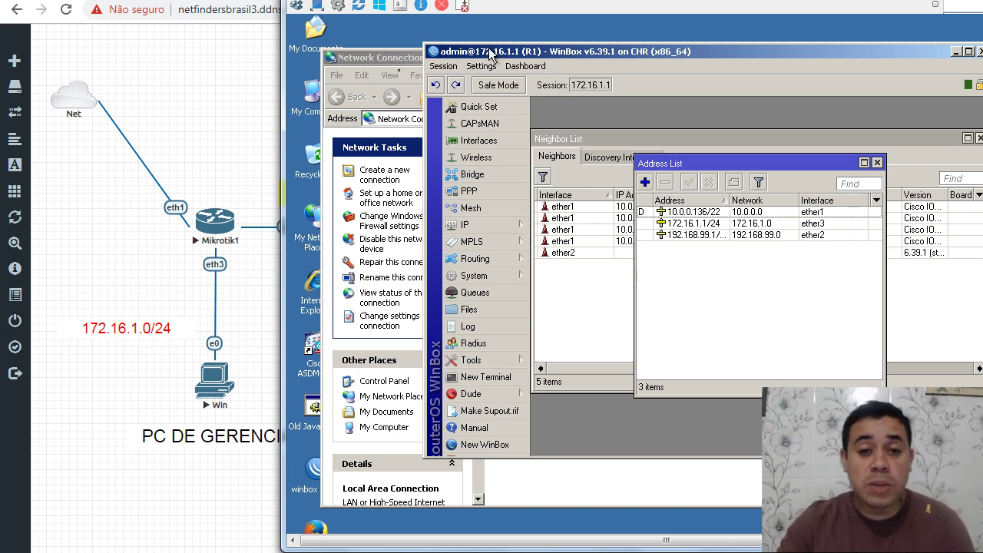
left_click(394, 56)
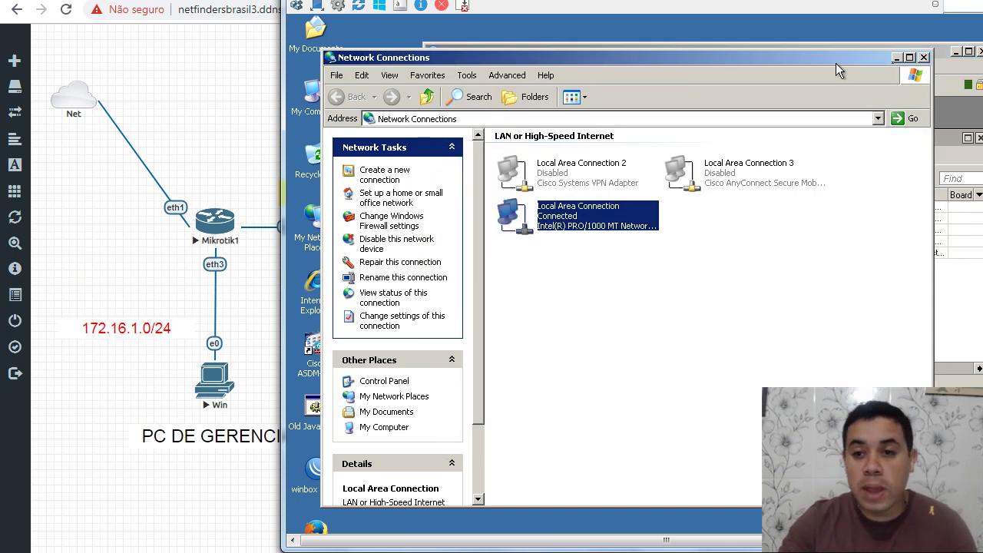
Step: Open a maximized WinBox session to R2 through R1
left_click(924, 58)
left_click_drag(906, 23, 622, 0)
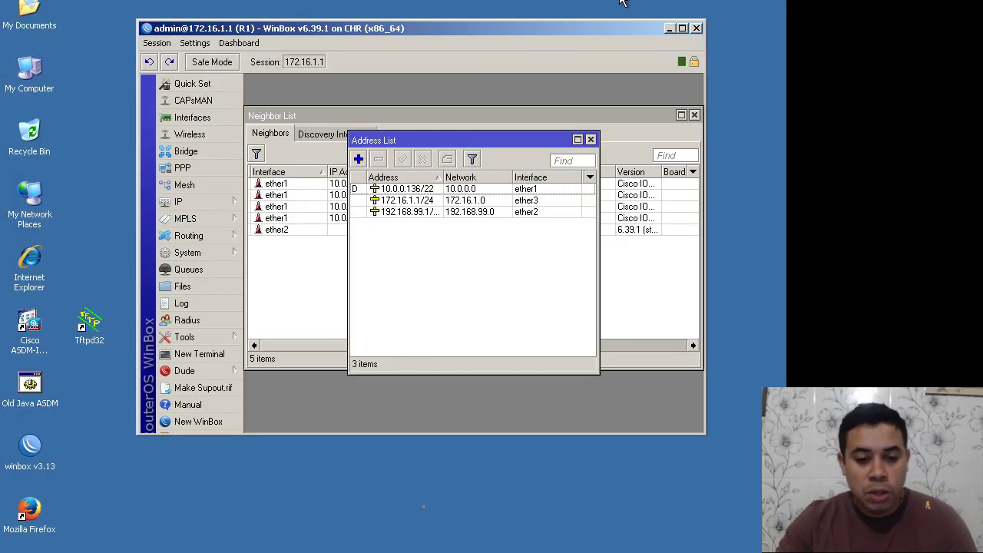
left_click(439, 542)
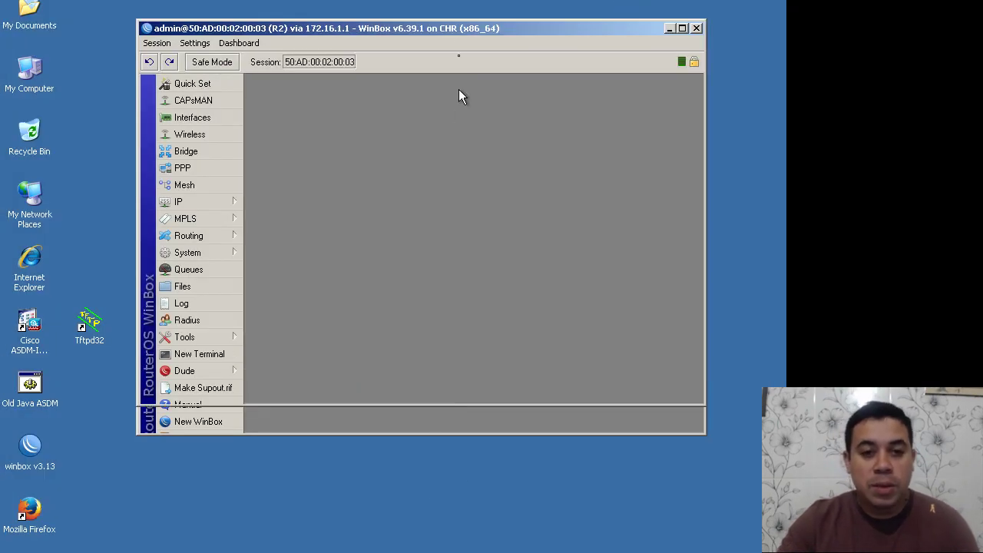
double_click(459, 25)
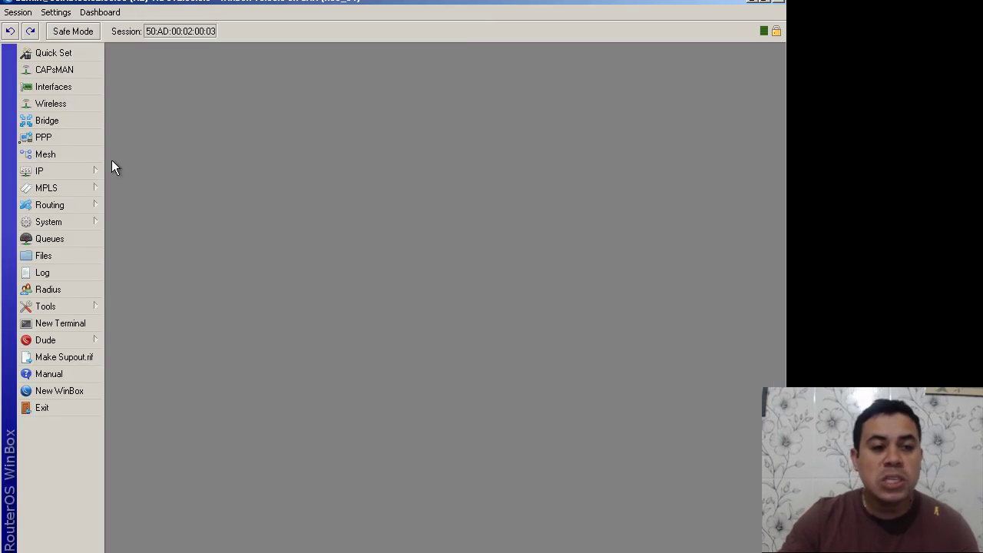
Step: Create bridge1 on R2 and add ether1 as its first port
left_click(57, 120)
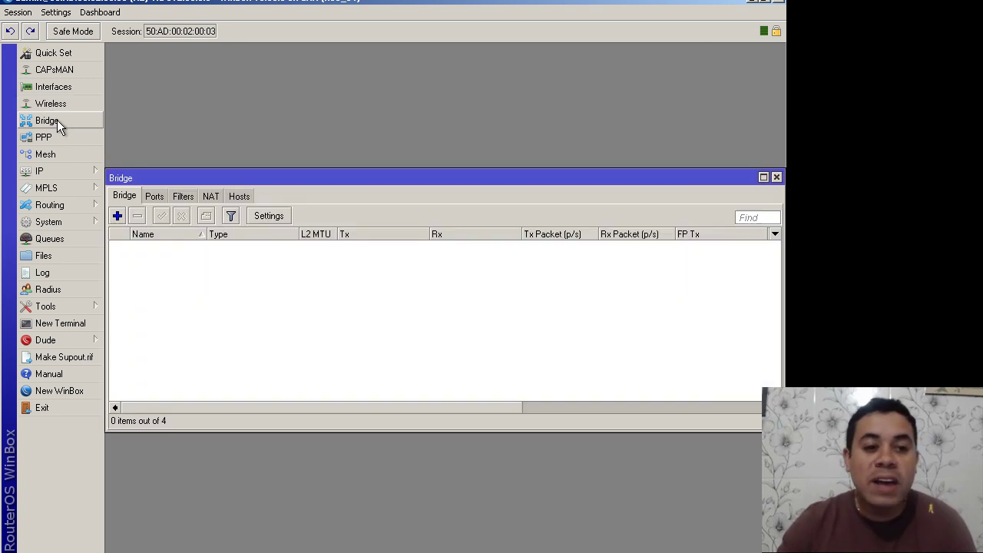
left_click(116, 215)
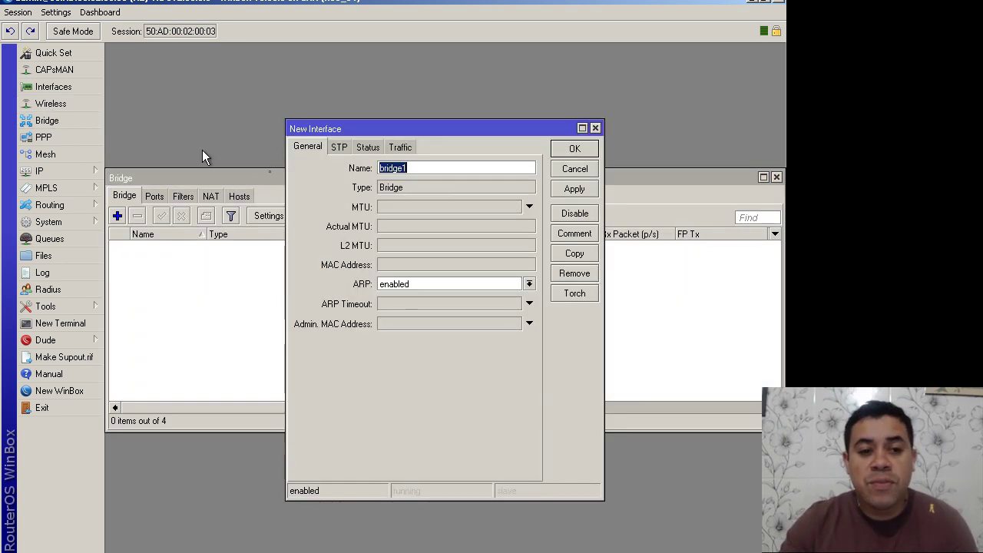
left_click(576, 150)
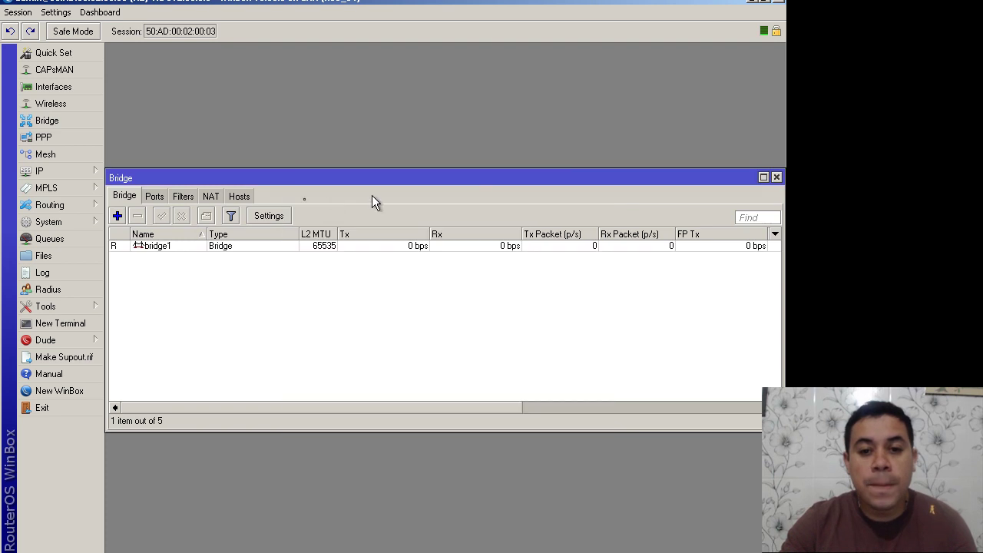
left_click(155, 196)
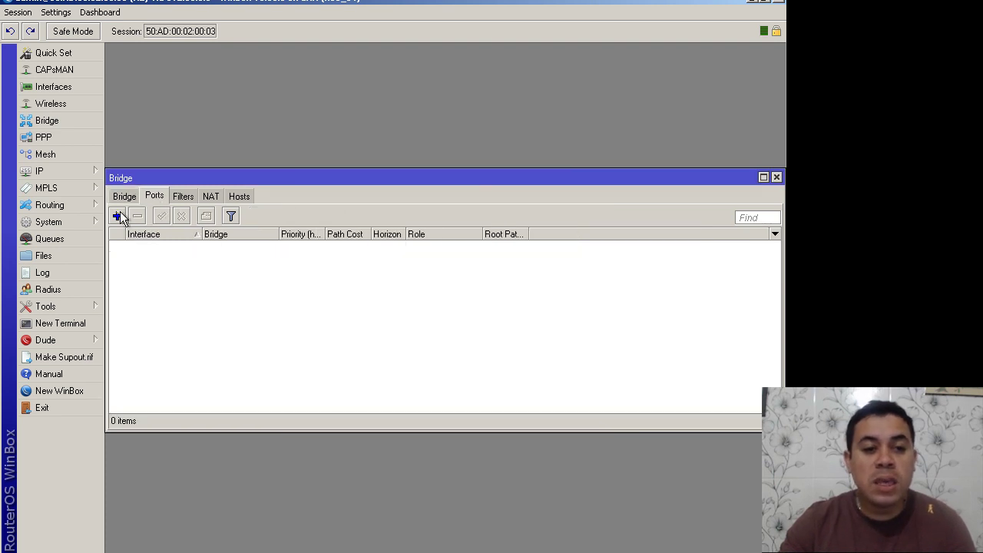
left_click(118, 215)
left_click(508, 204)
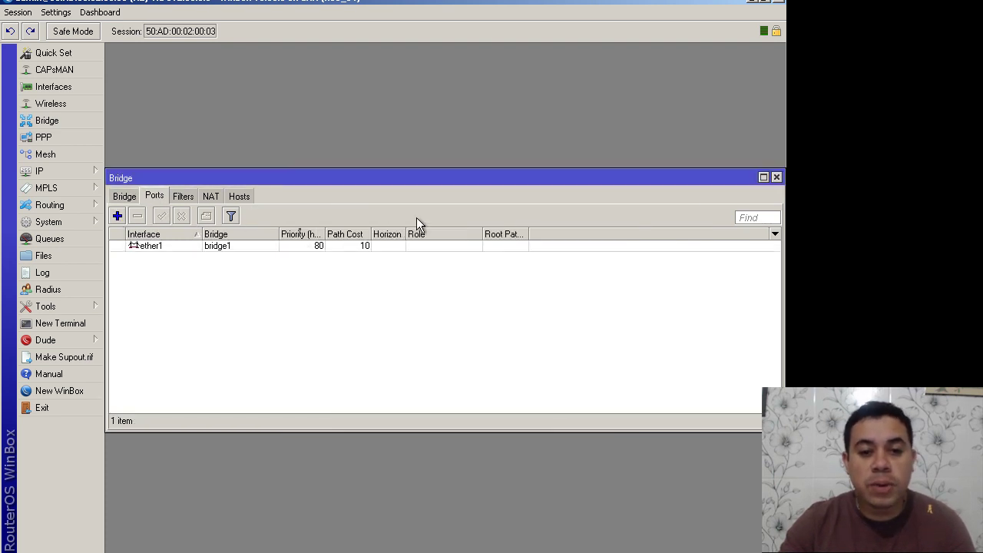
Step: Add ether2, ether3 and ether4 as ports of bridge1
left_click(119, 216)
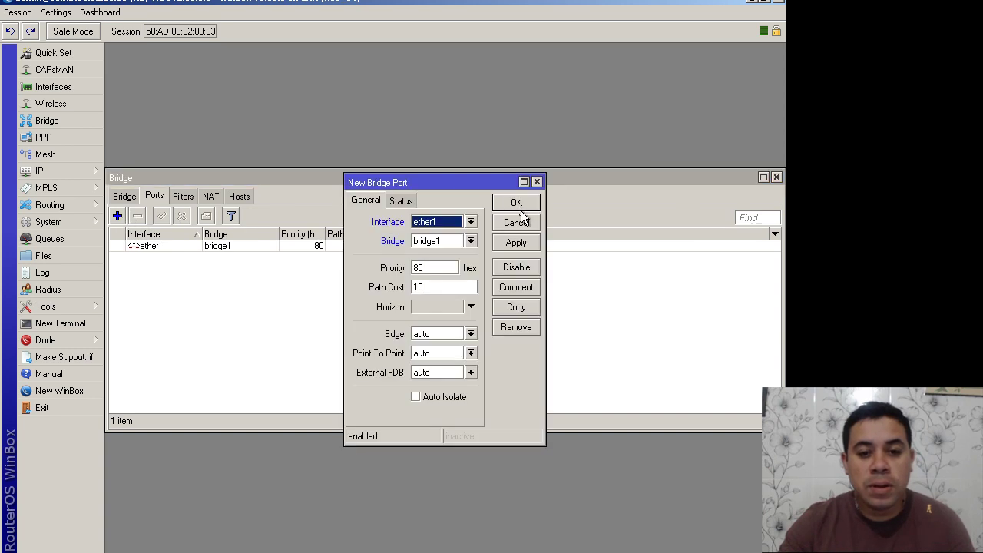
left_click(451, 227)
left_click(434, 254)
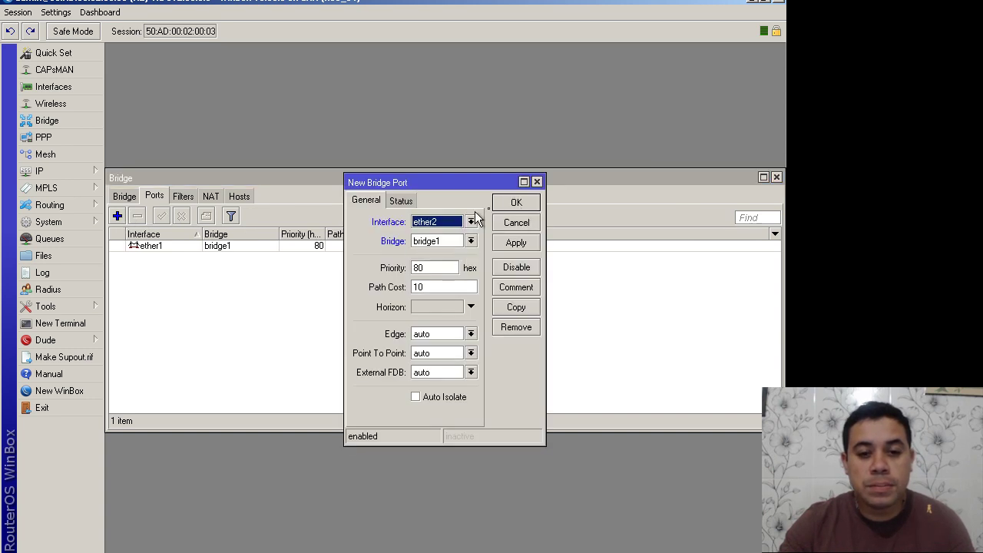
left_click(516, 202)
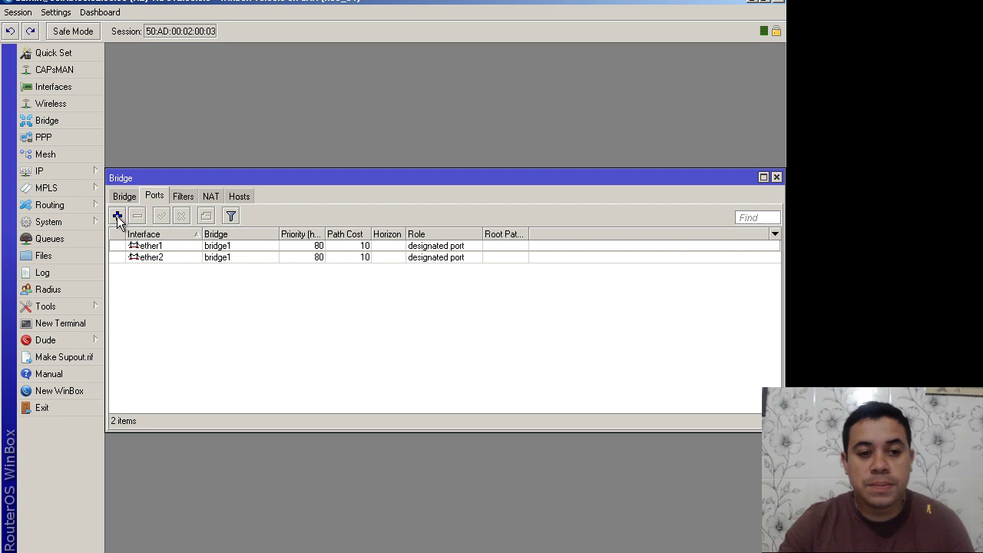
left_click(117, 215)
left_click(450, 222)
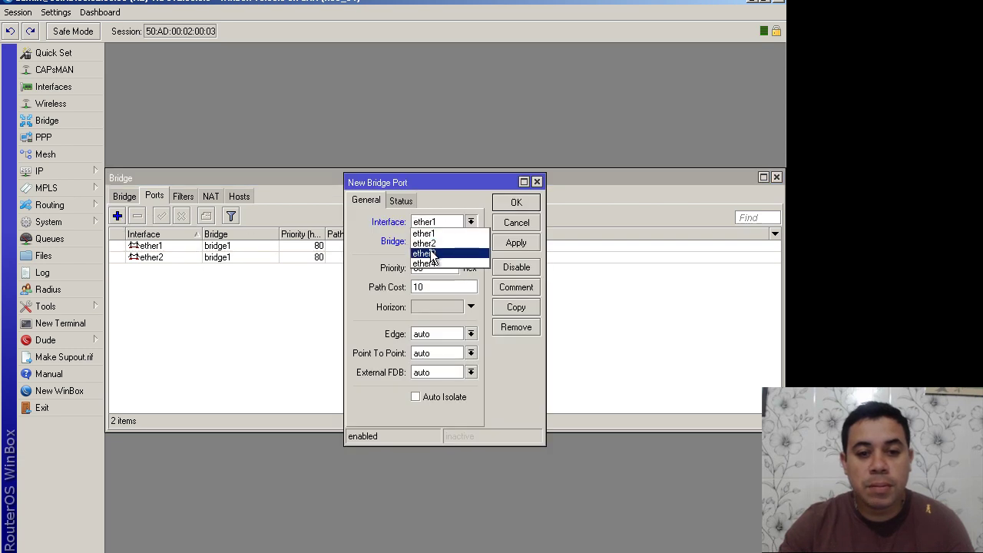
left_click(433, 254)
left_click(511, 204)
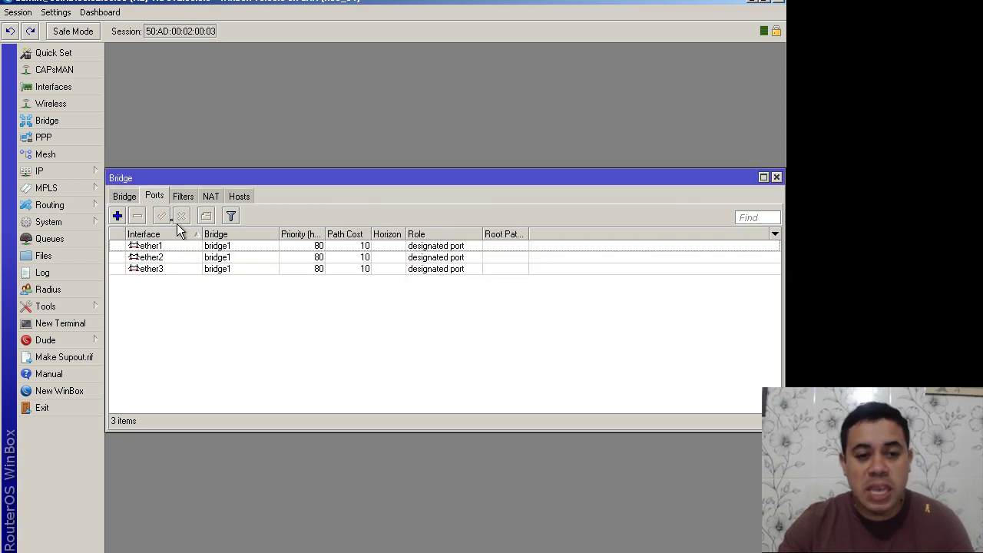
left_click(120, 218)
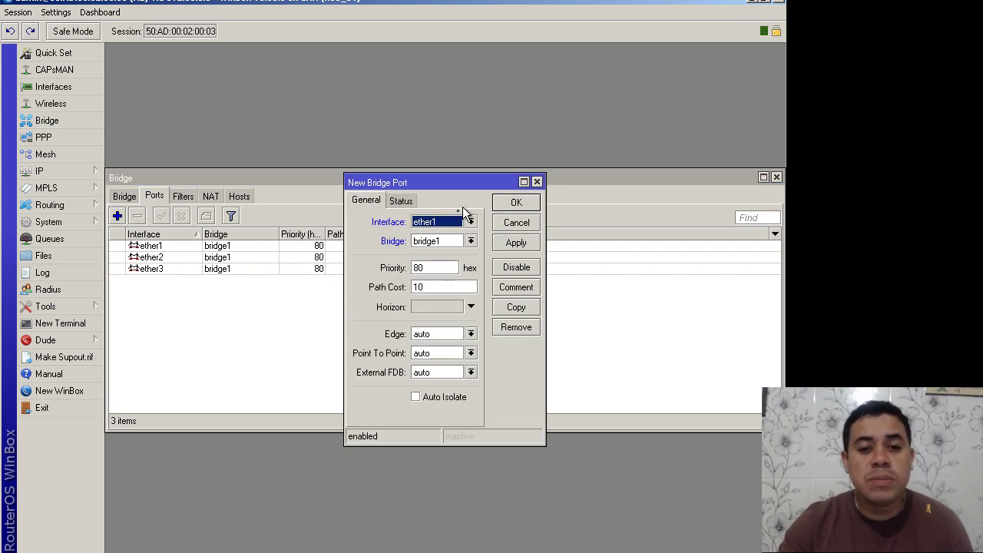
left_click(453, 222)
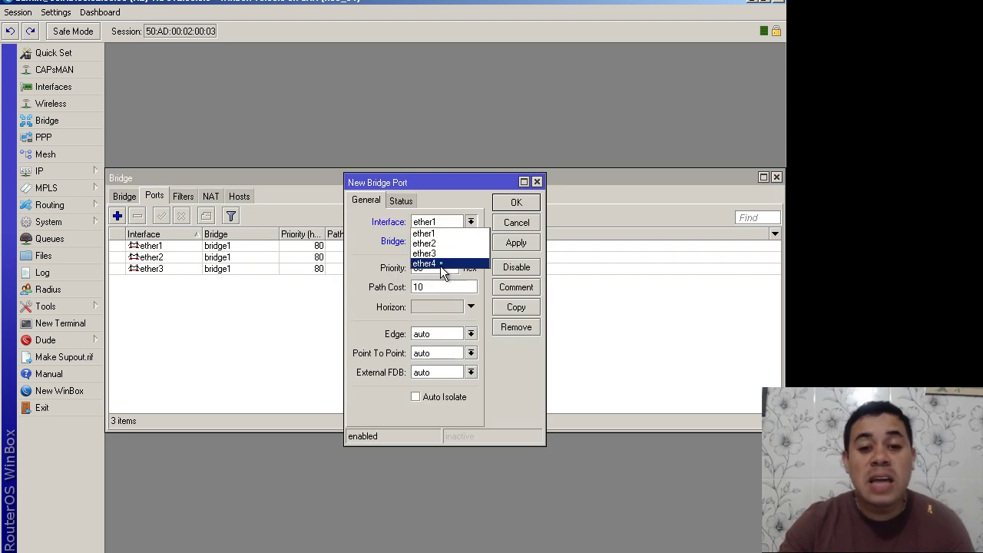
left_click(447, 264)
left_click(516, 202)
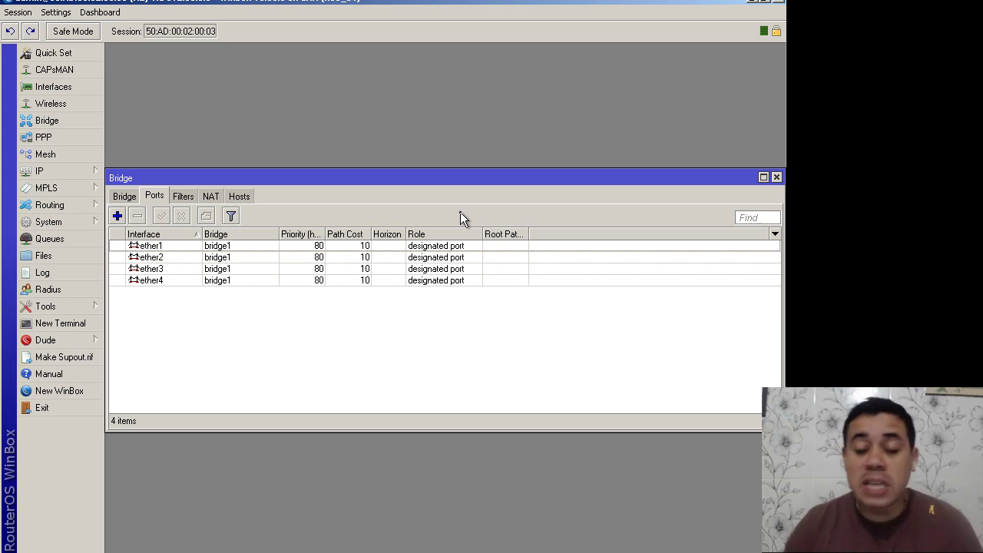
Step: Review bridge1's port list and reposition the router window
left_click(119, 199)
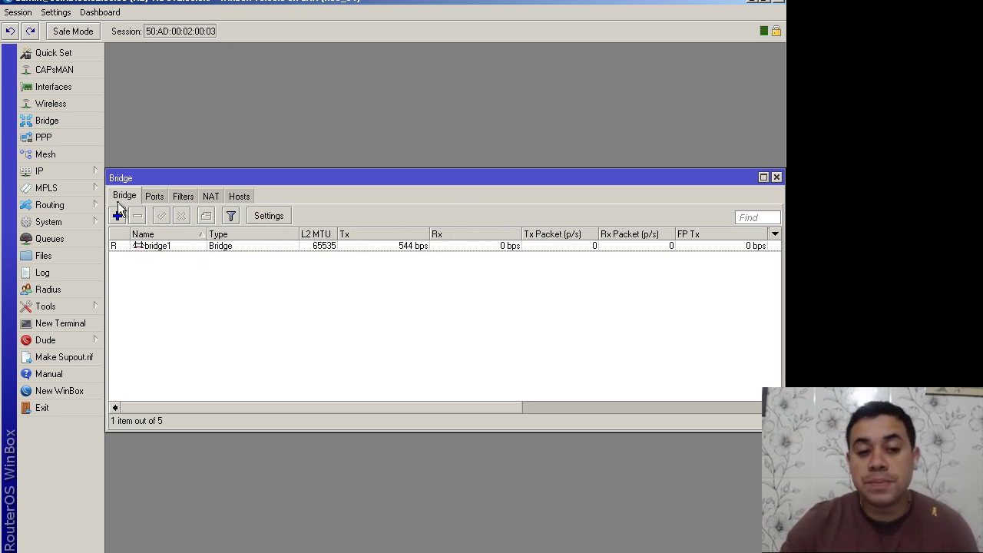
left_click(154, 195)
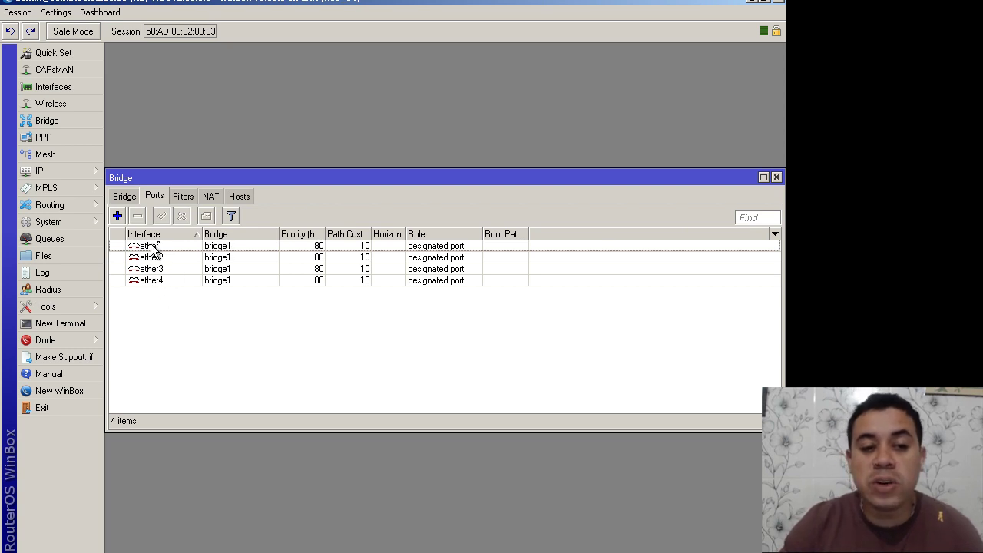
left_click(162, 281)
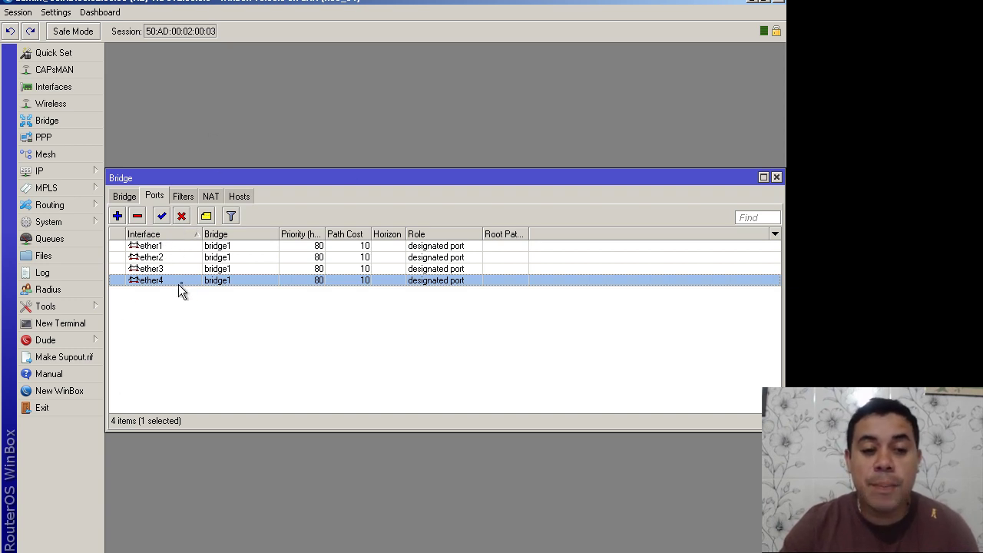
left_click(162, 247)
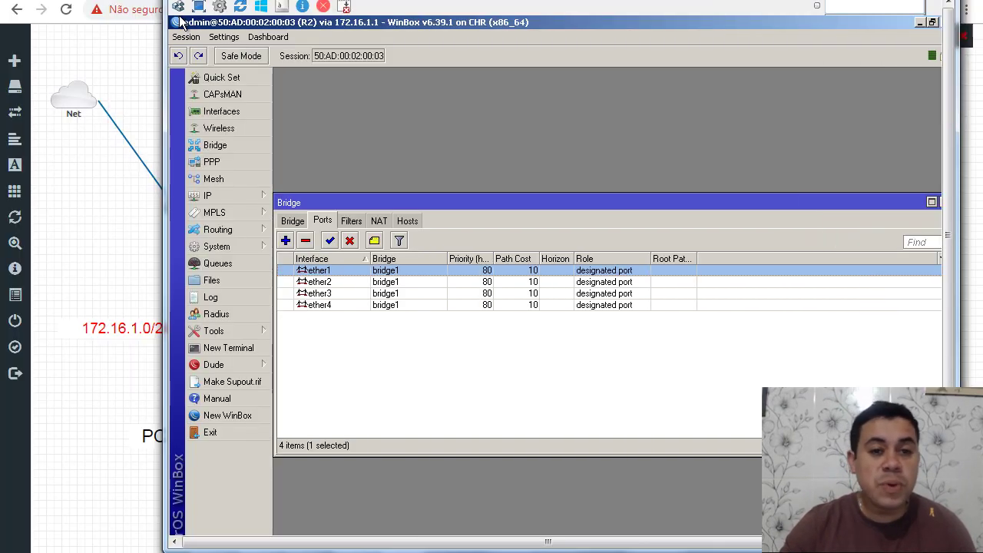
left_click_drag(180, 21, 678, 281)
left_click_drag(970, 249, 523, 62)
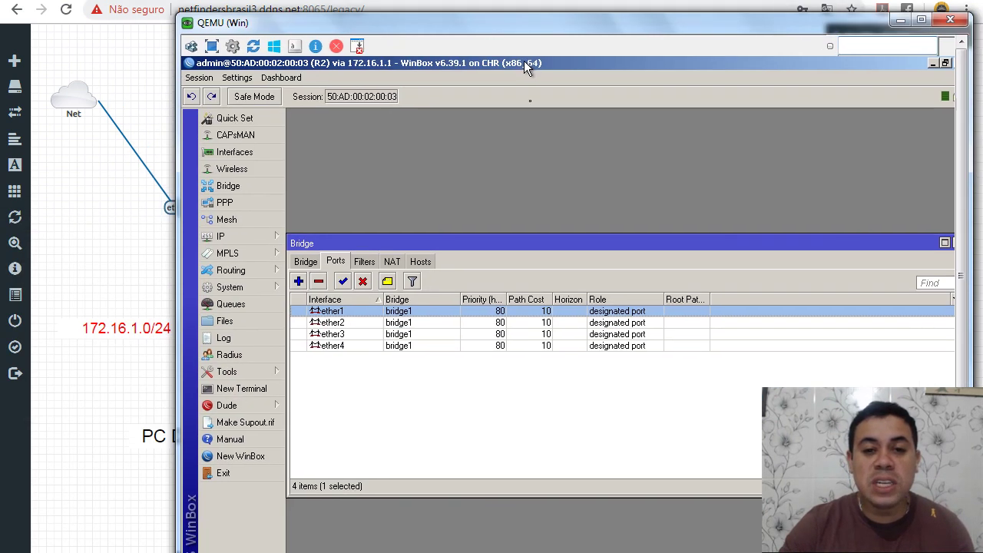
Step: Rename ether1 to 'ether1 - LINK' and ether2 to 'ether2 - RUA1'
left_click(256, 152)
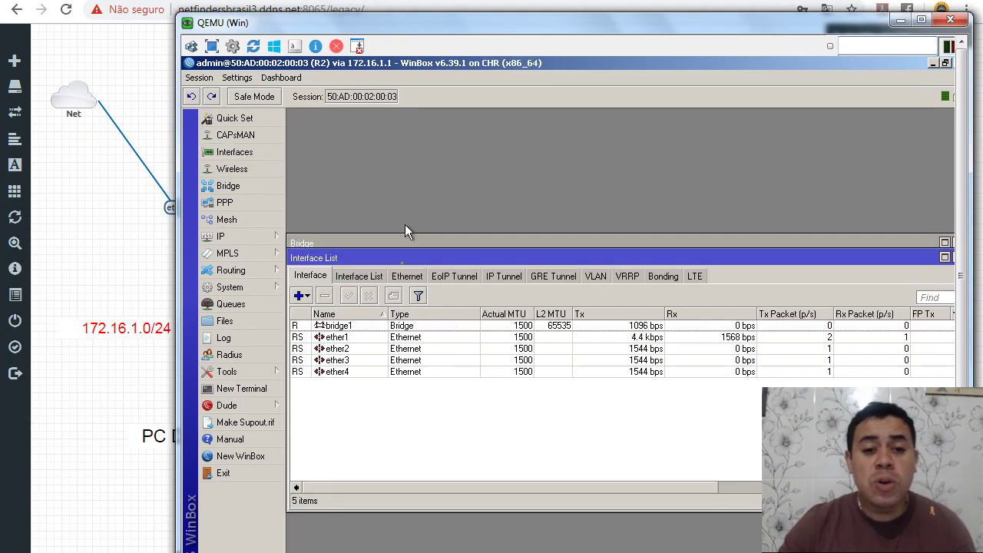
double_click(352, 339)
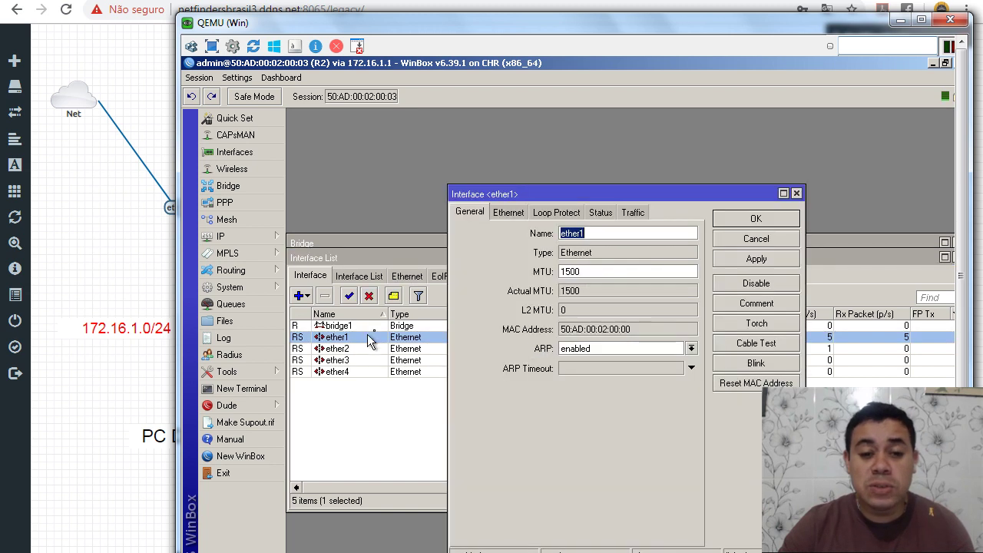
left_click(659, 232)
type("- LINK")
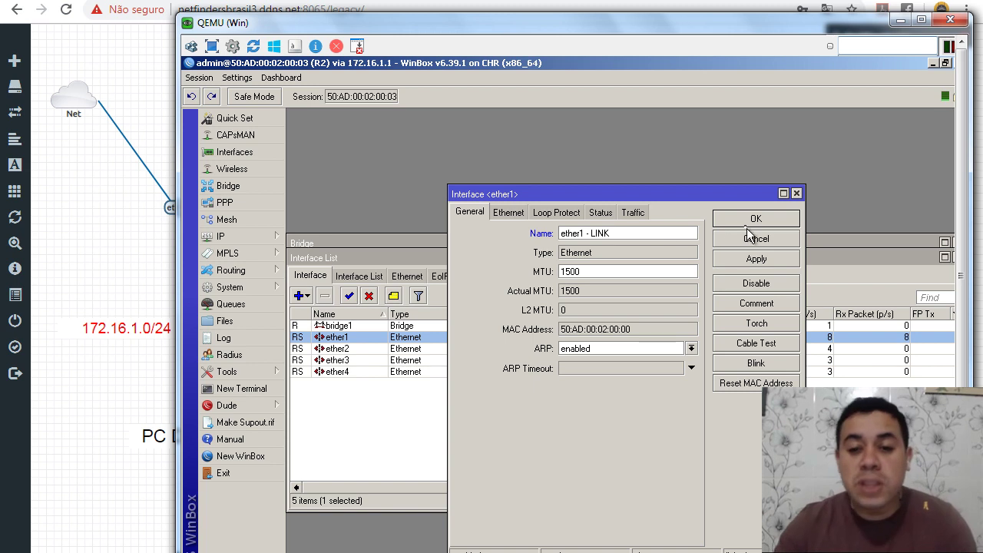
left_click(742, 222)
left_click_drag(587, 61, 470, 40)
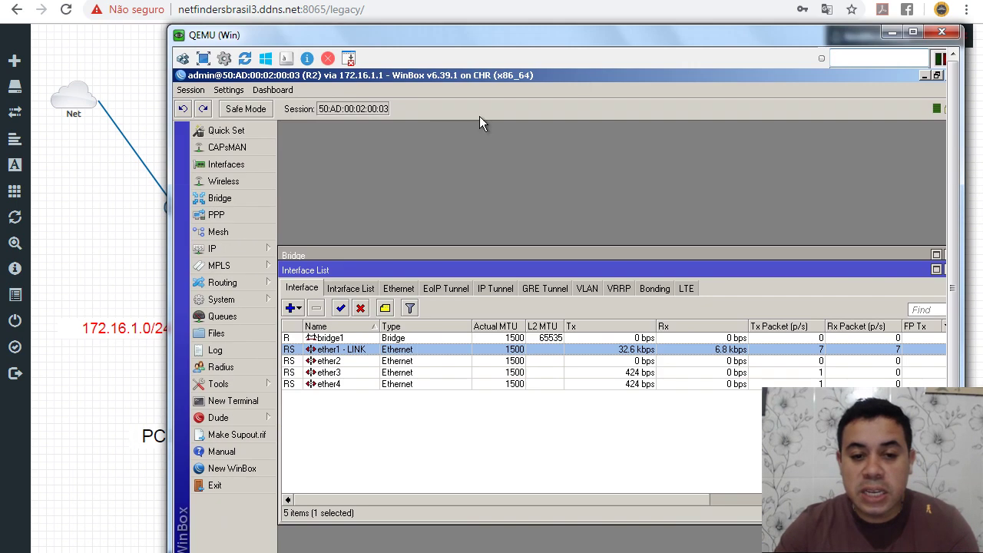
double_click(330, 361)
left_click(588, 245)
type("- RUA1")
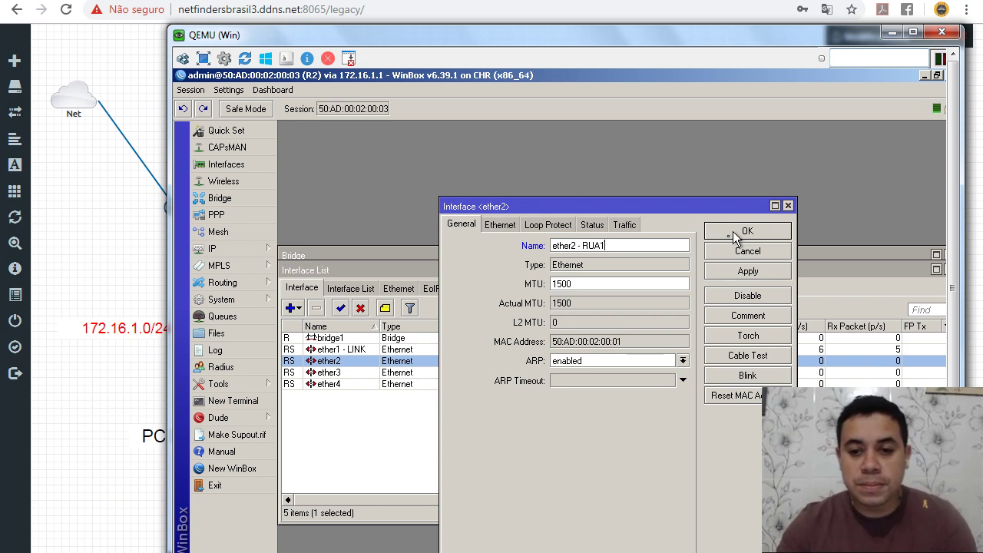
left_click(735, 237)
Step: Rename ether3, correcting it to 'ether3 - RUA 2'
double_click(364, 375)
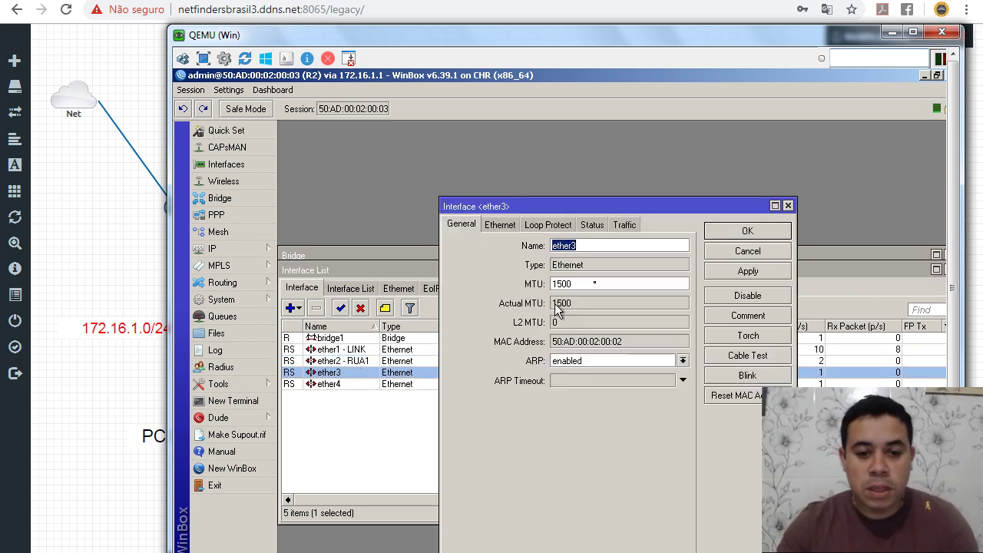
left_click(593, 246)
type("- R2")
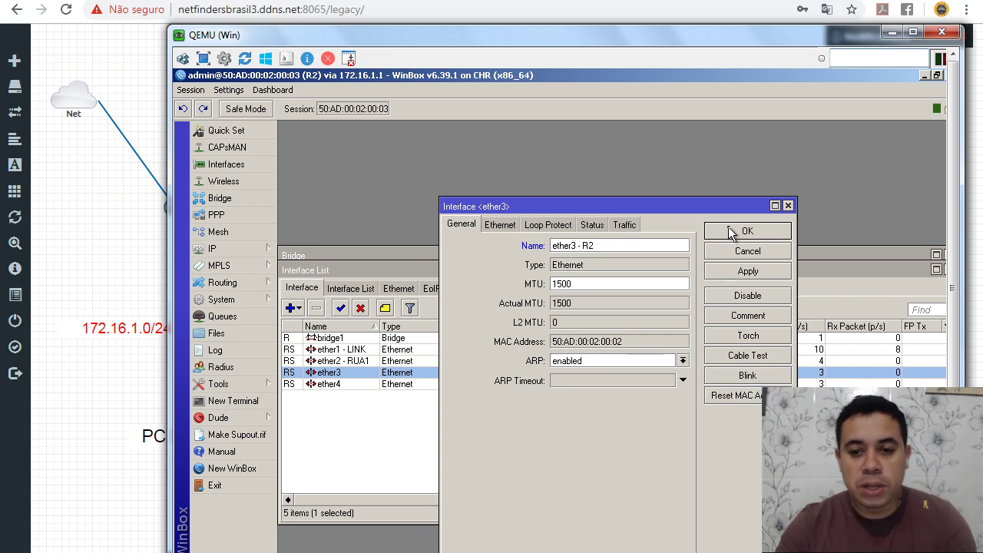
left_click(733, 232)
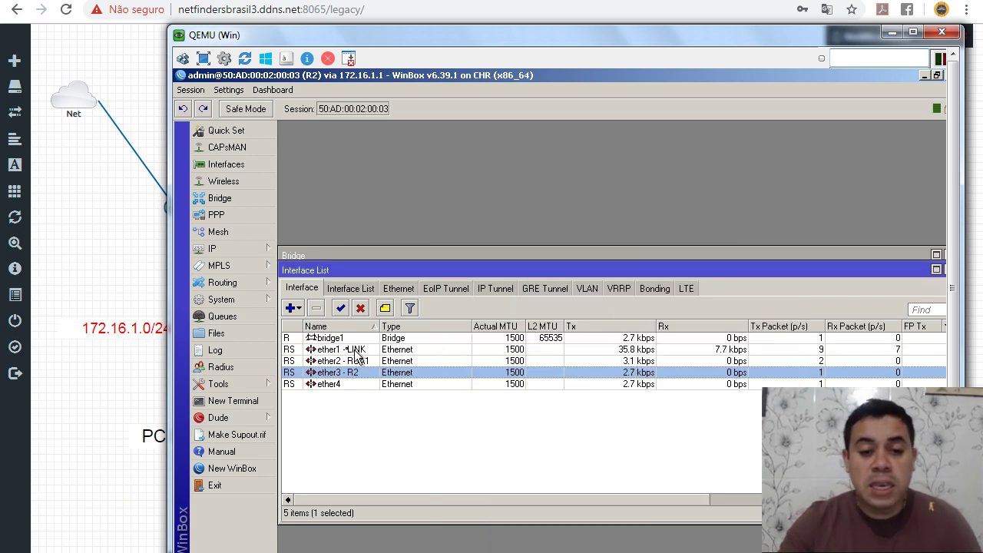
double_click(393, 371)
left_click(605, 243)
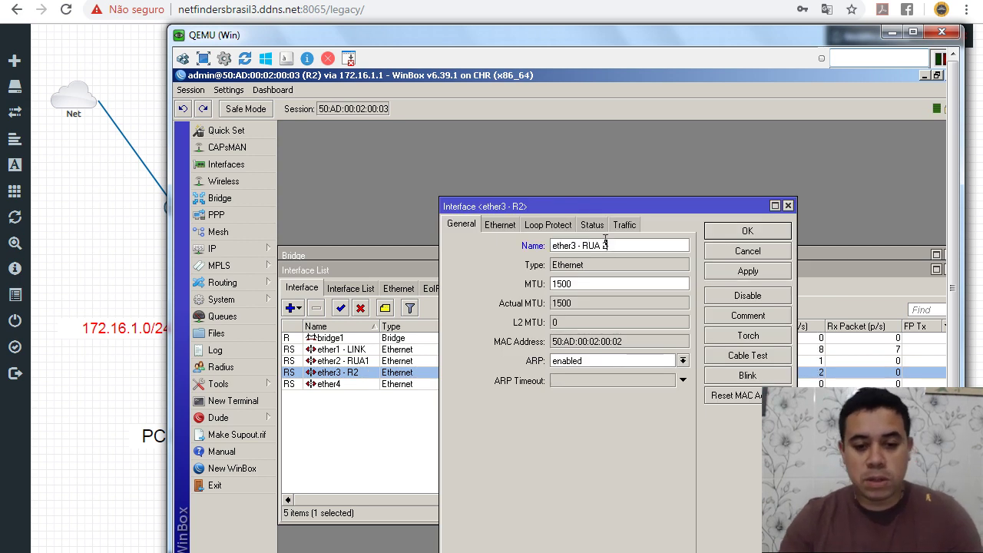
key("Return")
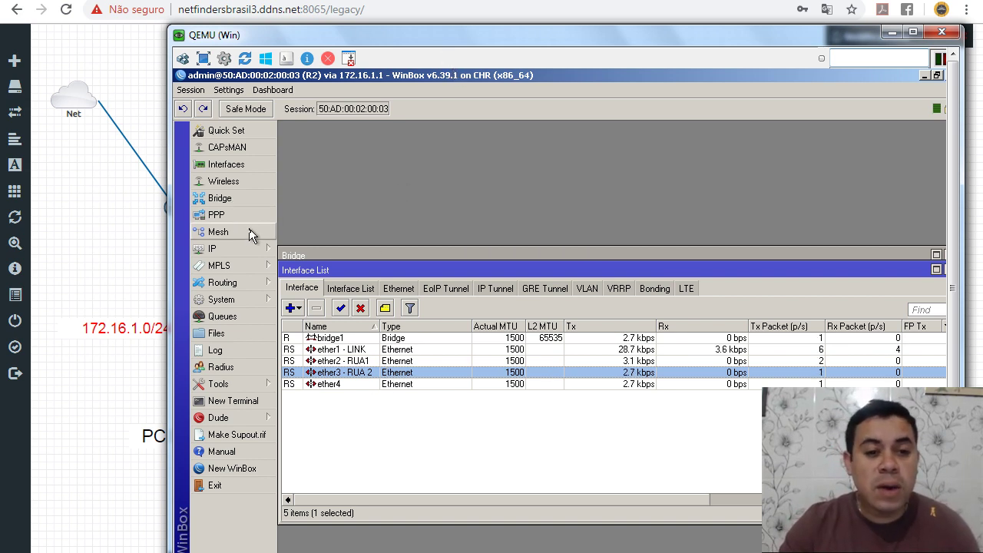
Step: Give R2 the address 192.168.99.2/24 on bridge1
left_click(230, 198)
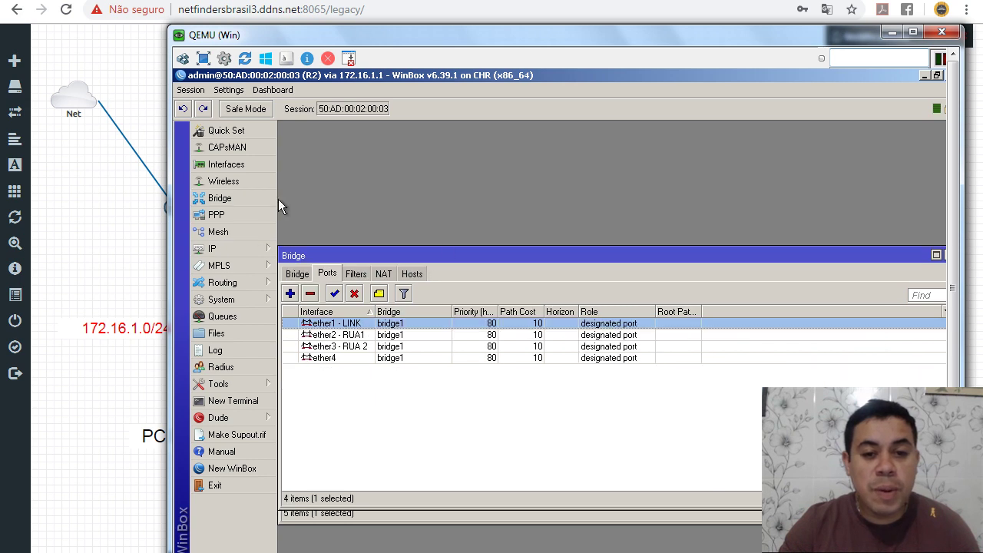
left_click(298, 274)
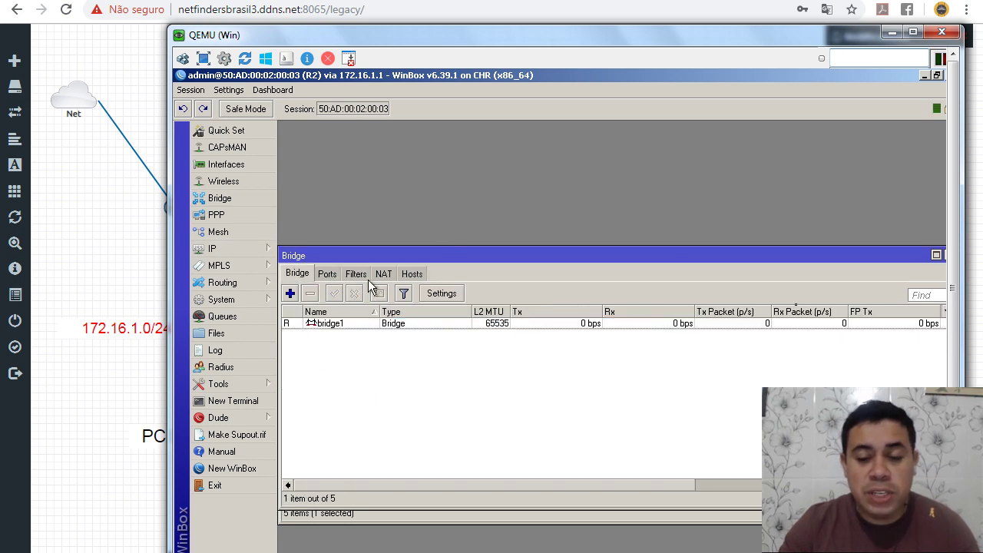
left_click(249, 252)
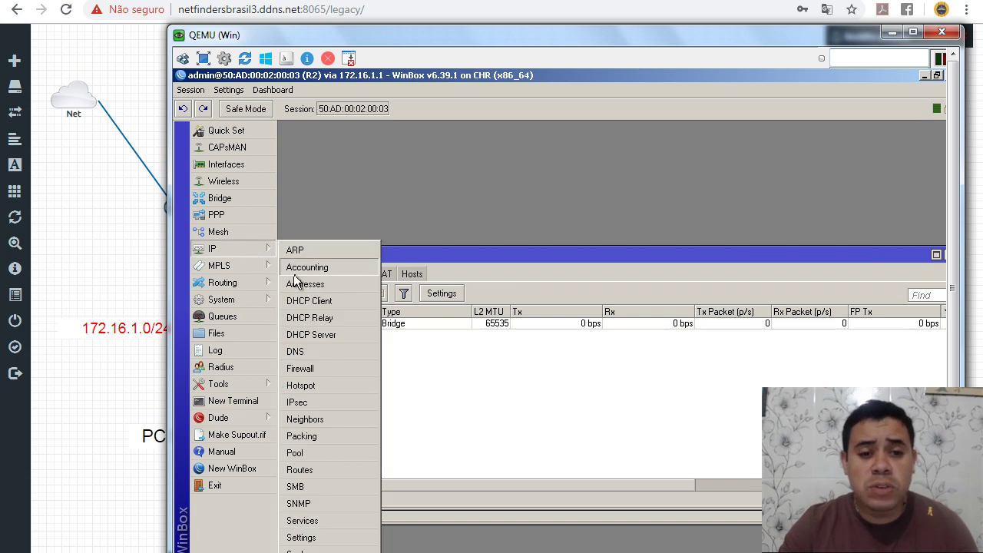
left_click(306, 282)
left_click(502, 284)
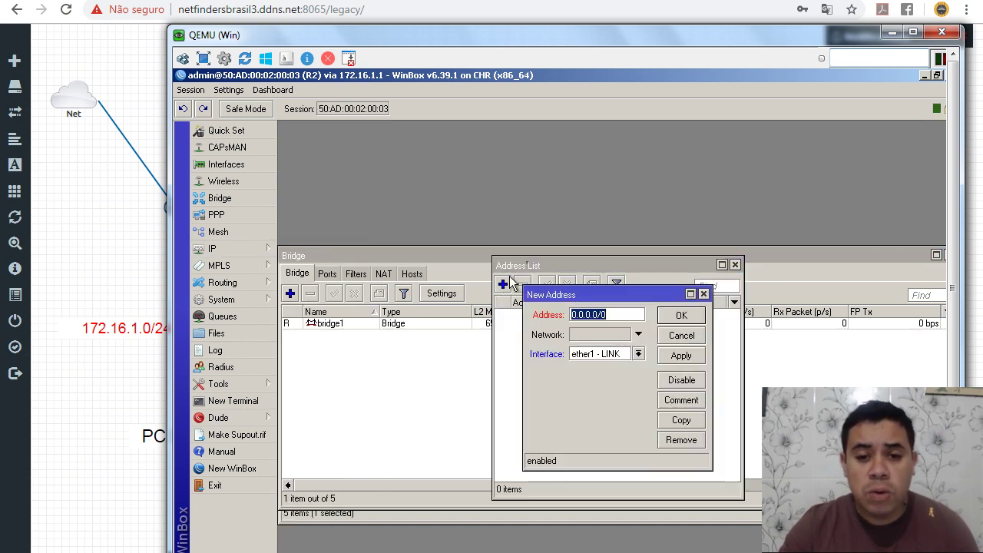
type("192")
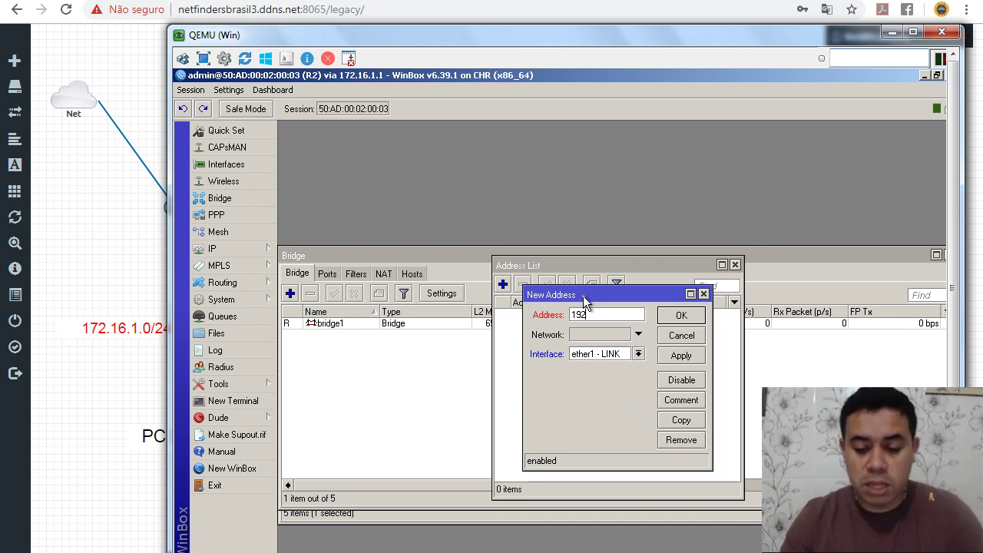
type(".168.")
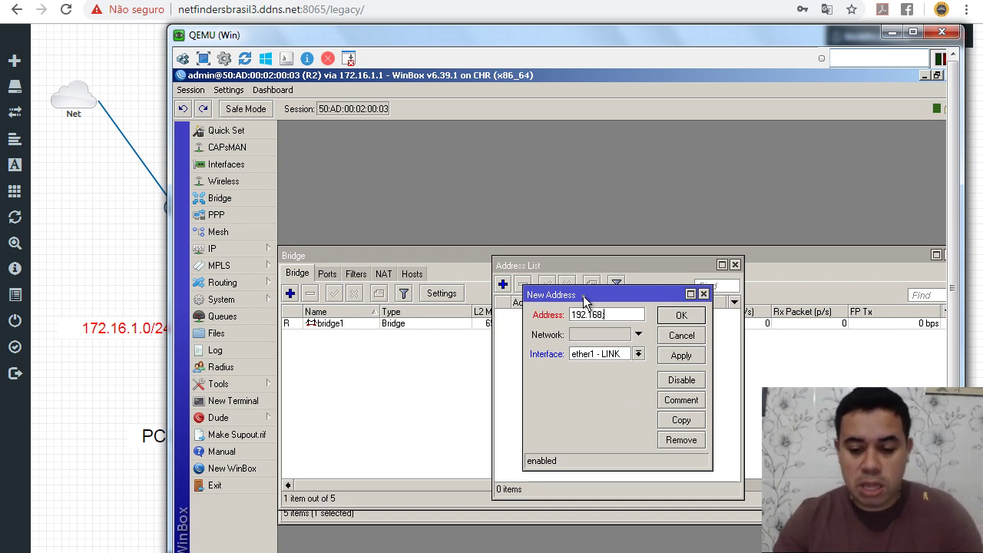
type("99")
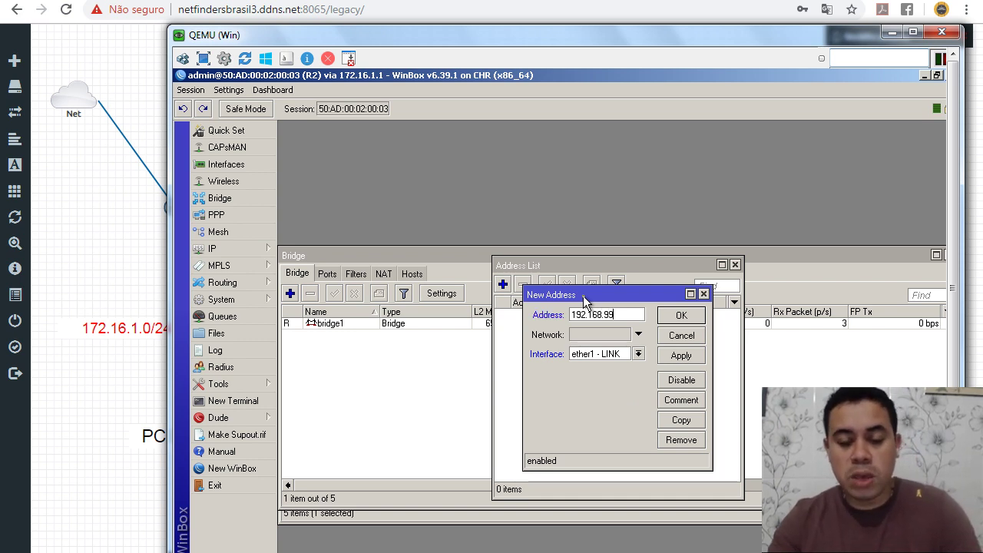
type(".2/24")
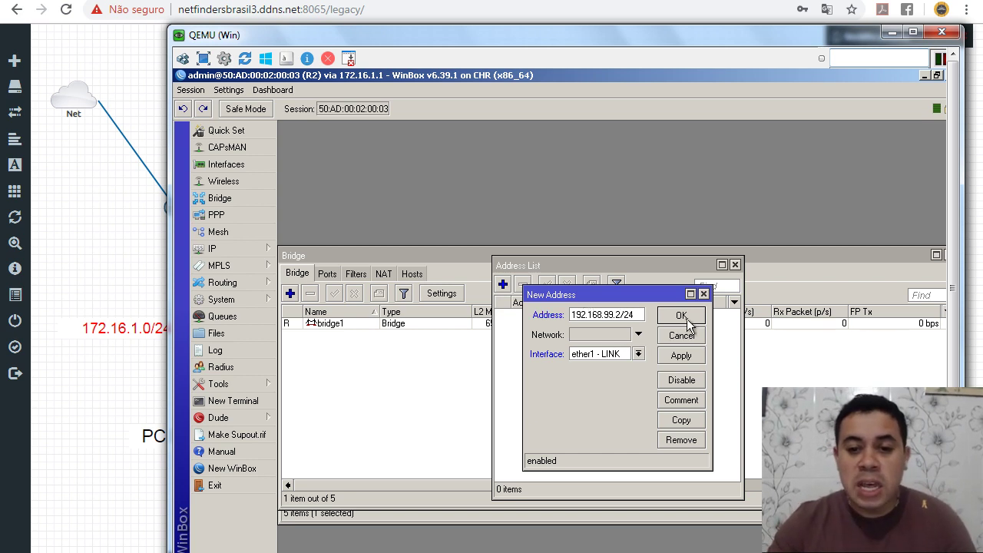
left_click(638, 354)
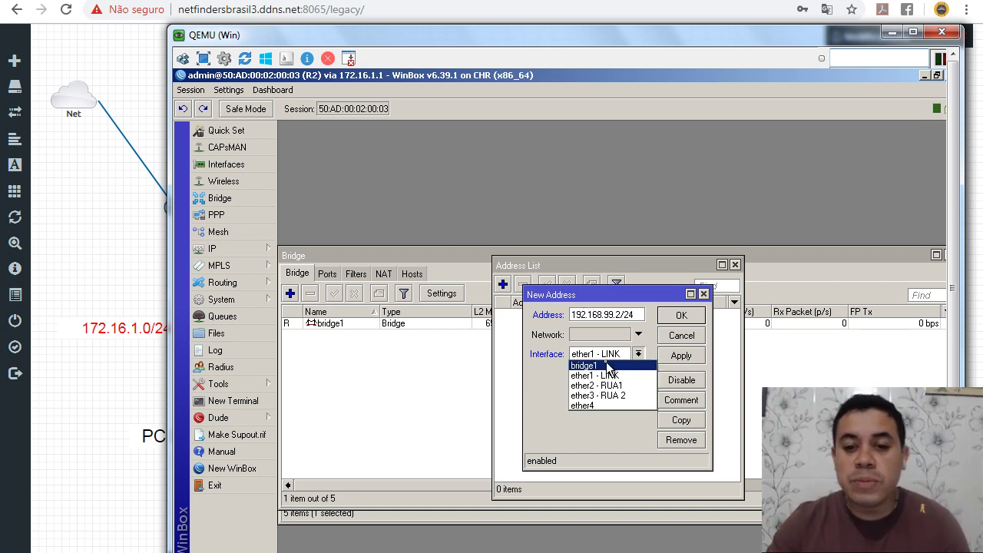
left_click(612, 364)
left_click(684, 357)
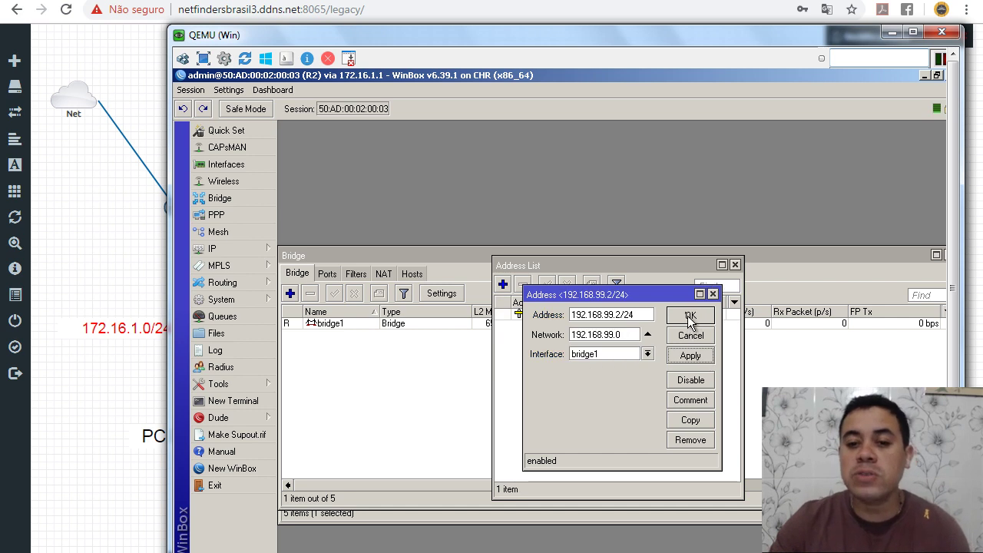
left_click(683, 316)
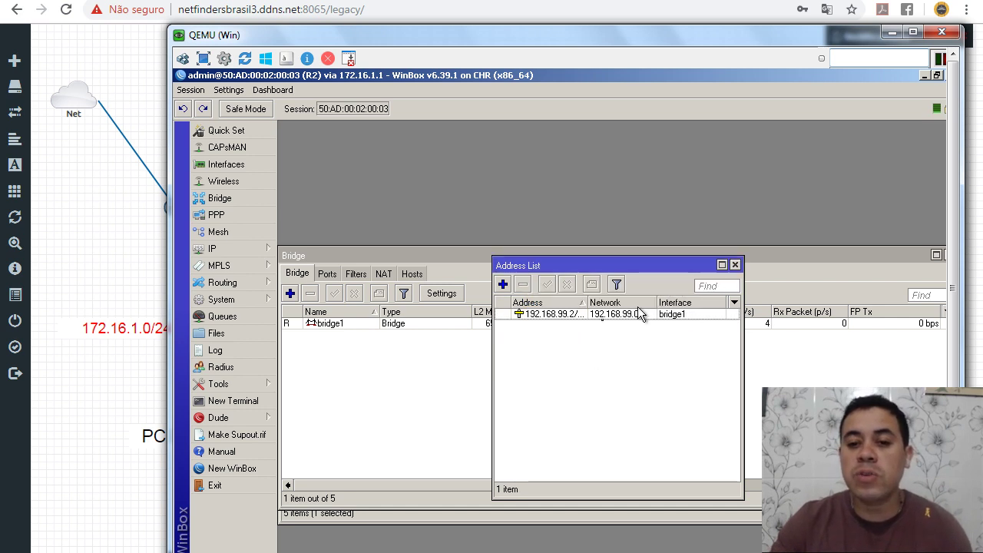
Step: Add a default route 0.0.0.0/0 via gateway 192.168.99.1 on R2
left_click(227, 247)
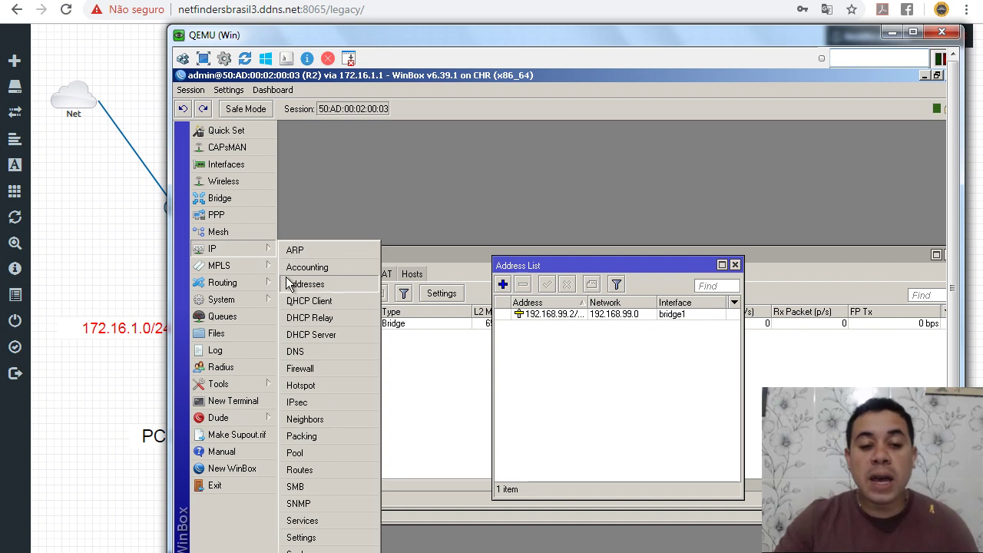
left_click(312, 469)
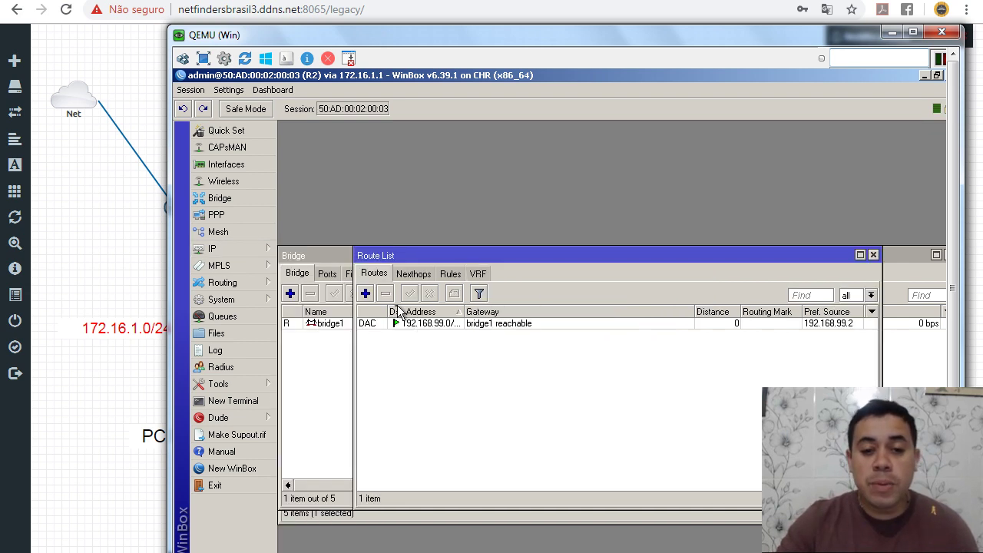
left_click(366, 294)
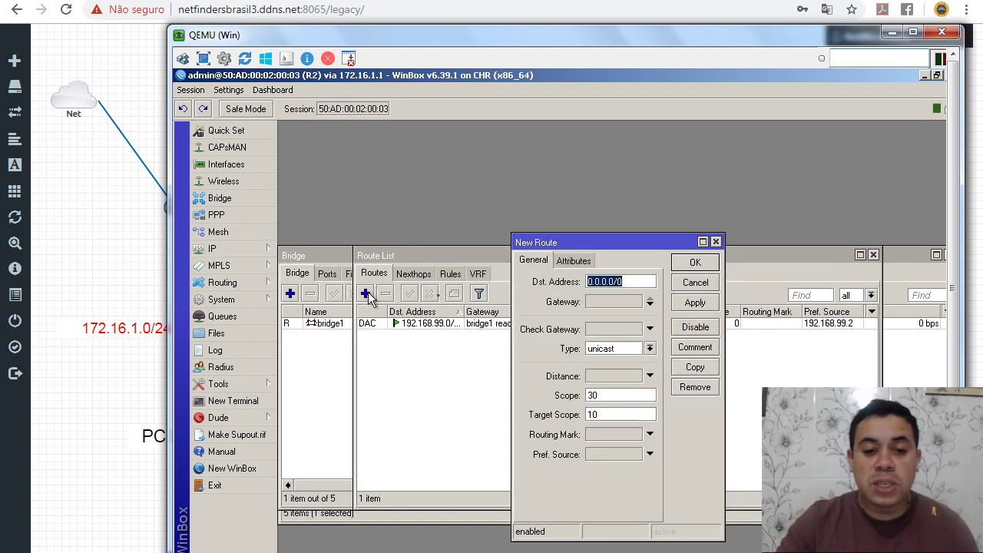
double_click(603, 302)
type("192")
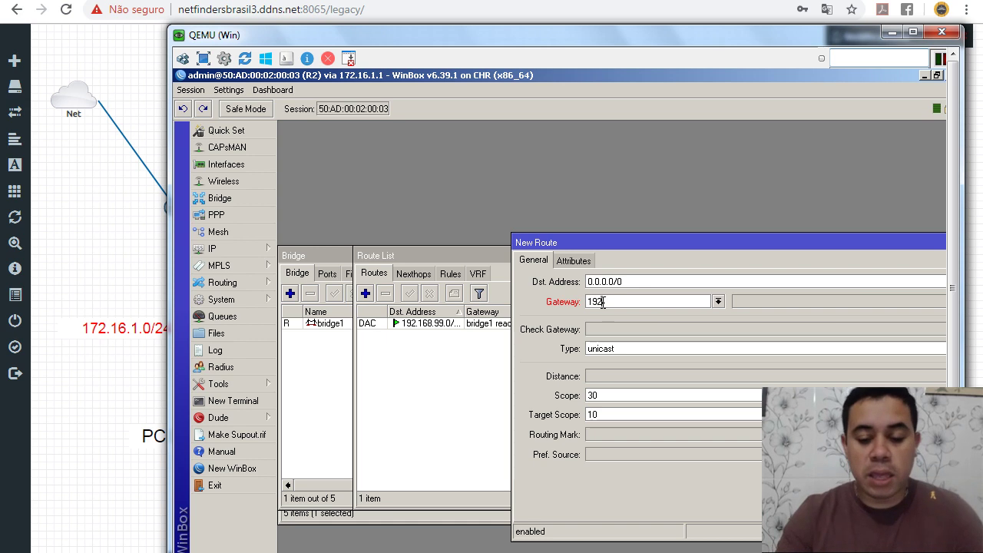
type(".168.99.1")
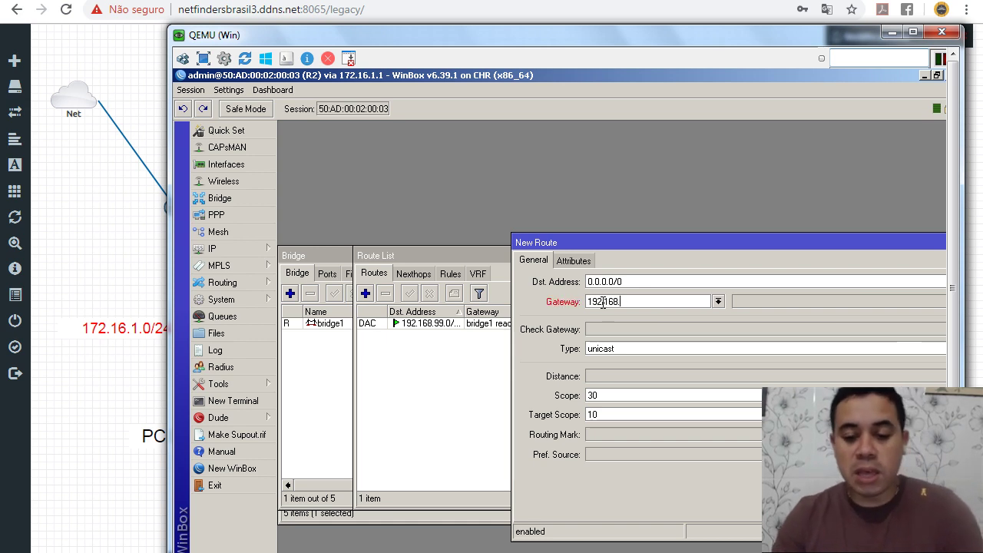
left_click_drag(661, 243, 448, 204)
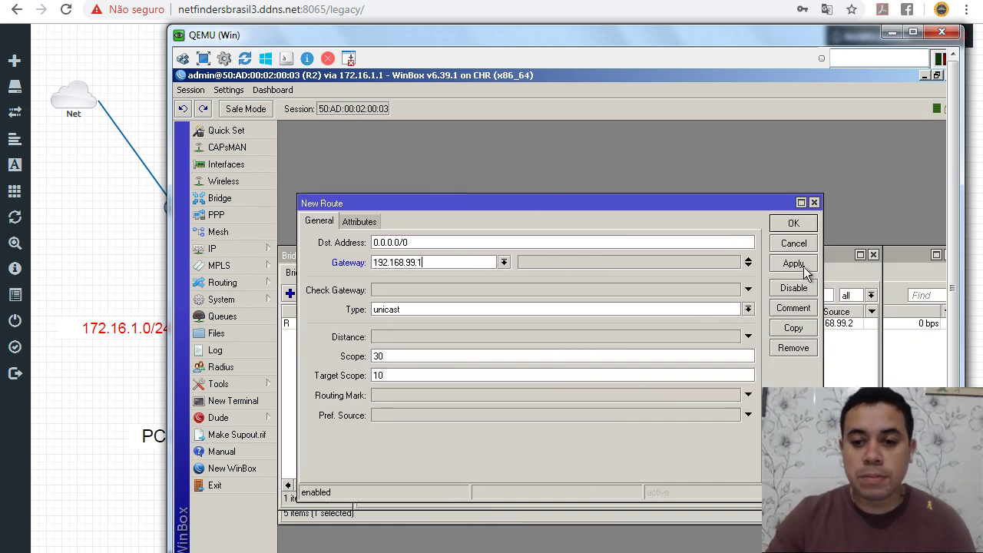
left_click(798, 265)
left_click(798, 223)
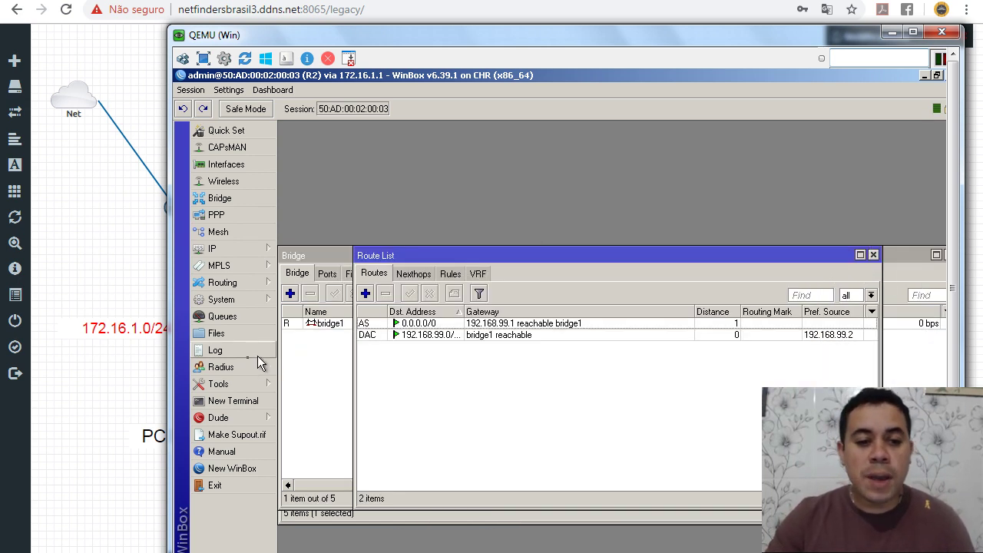
Step: Ping 192.168.99.1 from R2's terminal and stop it
left_click(254, 396)
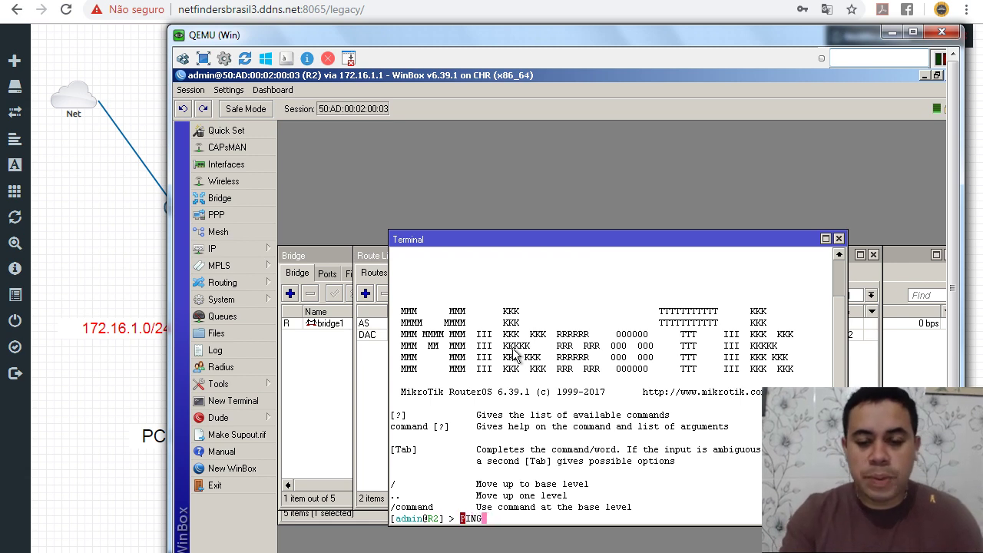
type("ping")
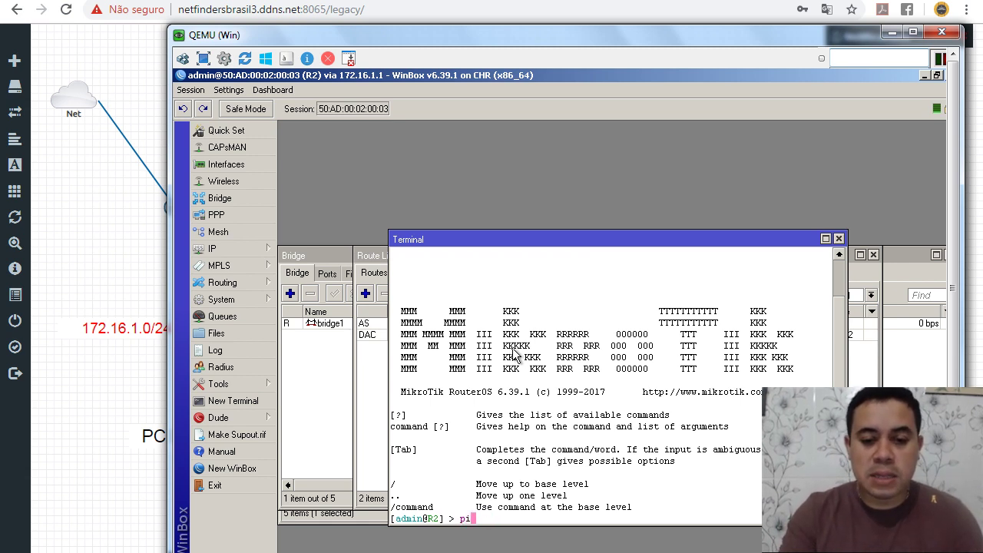
type(" 19")
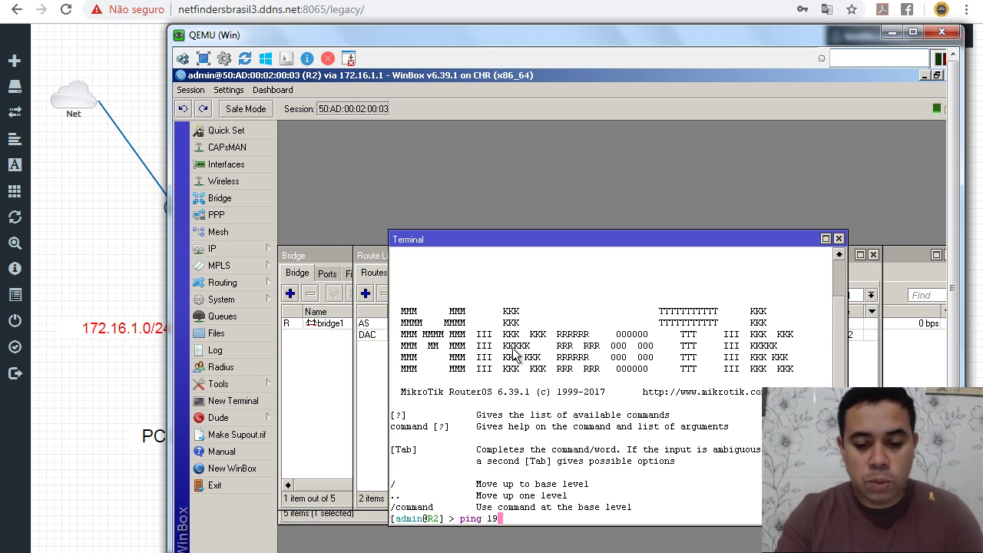
type("2.168.99.1")
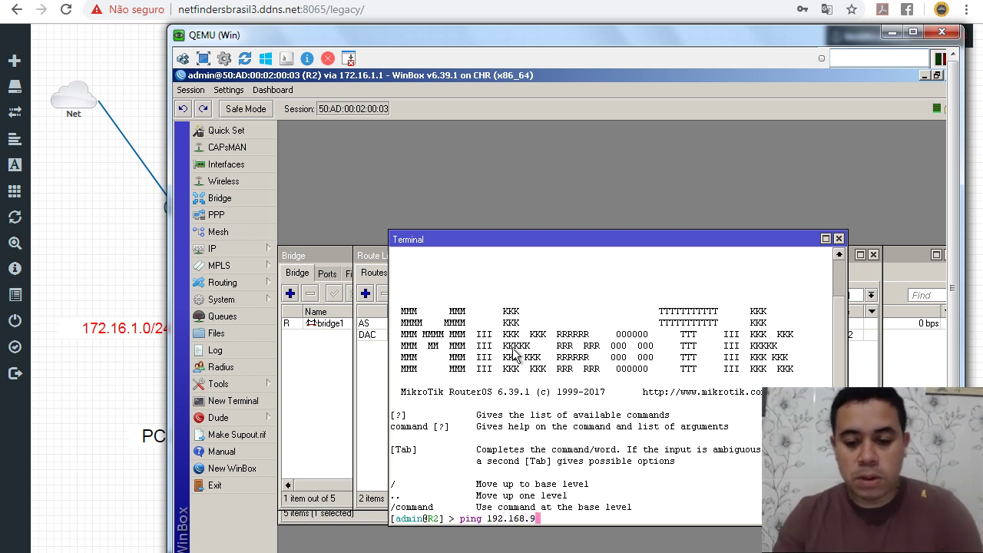
key("Return")
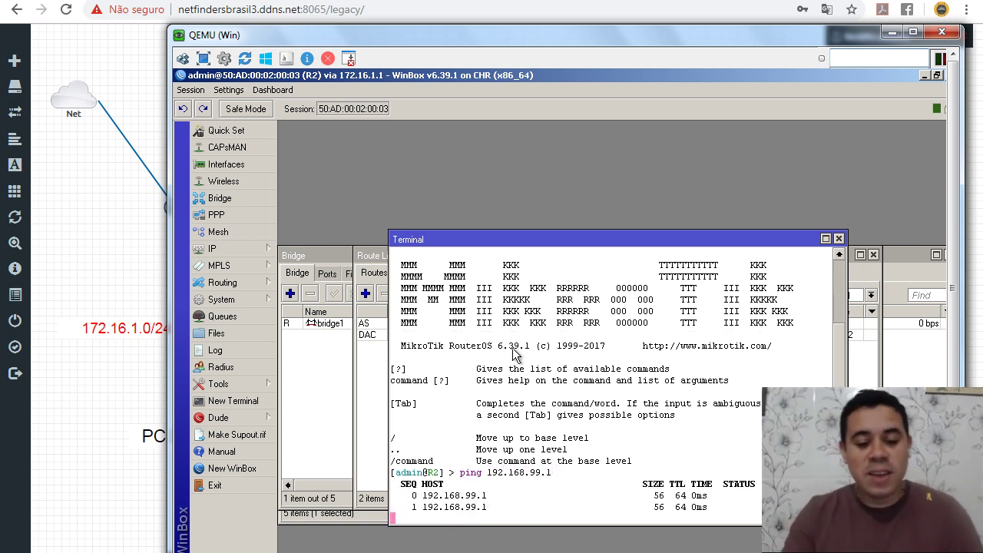
key("ctrl+c")
Step: Ping 8.8.8.8 from R2's terminal and stop it
key("Up")
key("BackSpace")
key("BackSpace")
key("BackSpace")
key("BackSpace")
key("BackSpace")
key("BackSpace")
key("BackSpace")
key("BackSpace")
key("BackSpace")
key("BackSpace")
key("BackSpace")
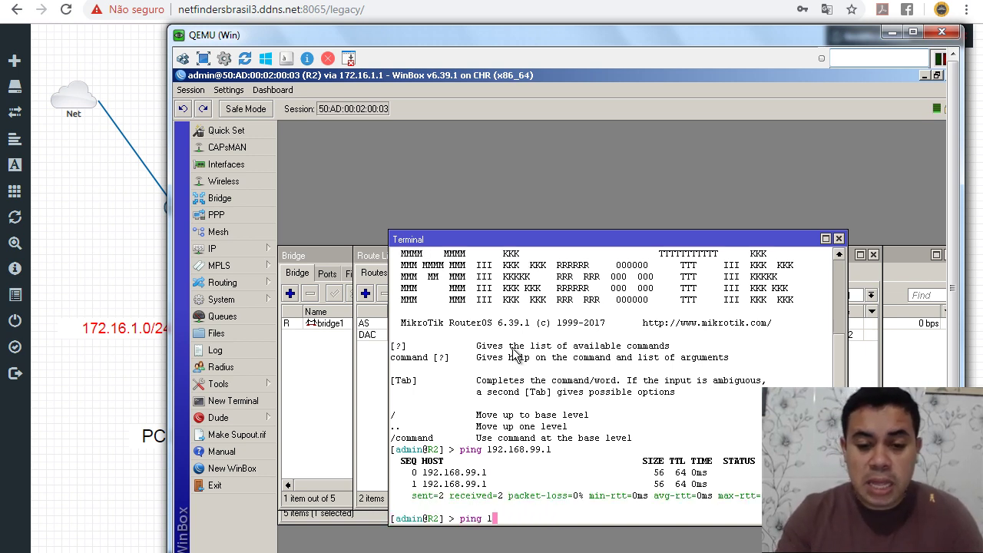
type("8.8.8.8")
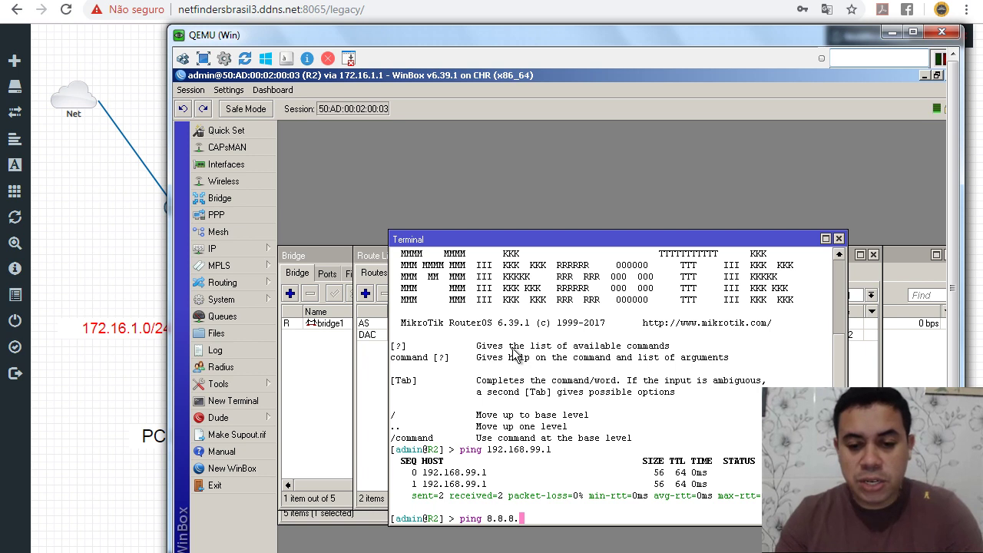
key("Return")
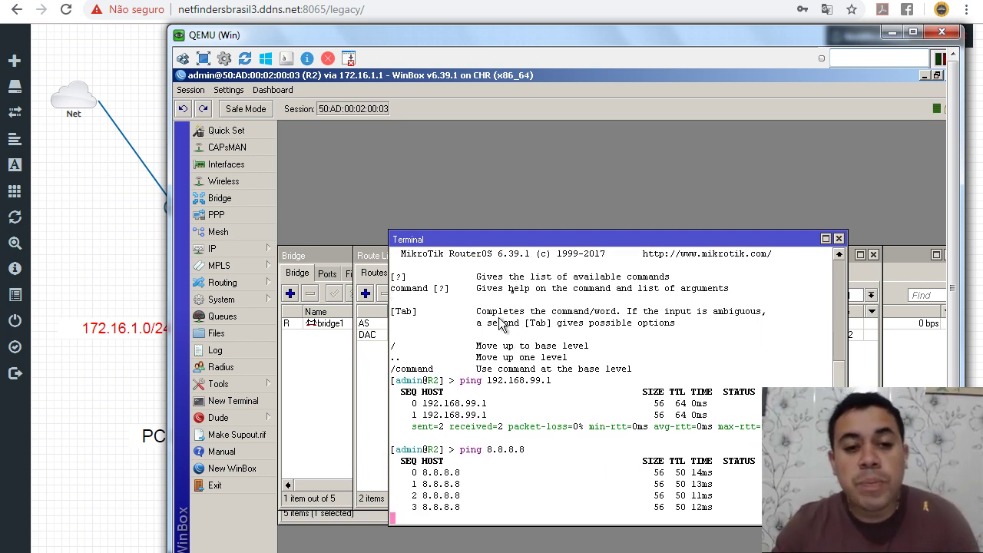
key("ctrl+c")
Step: Close the terminal, Route List and Address List, showing bridge1's four ports
left_click(839, 239)
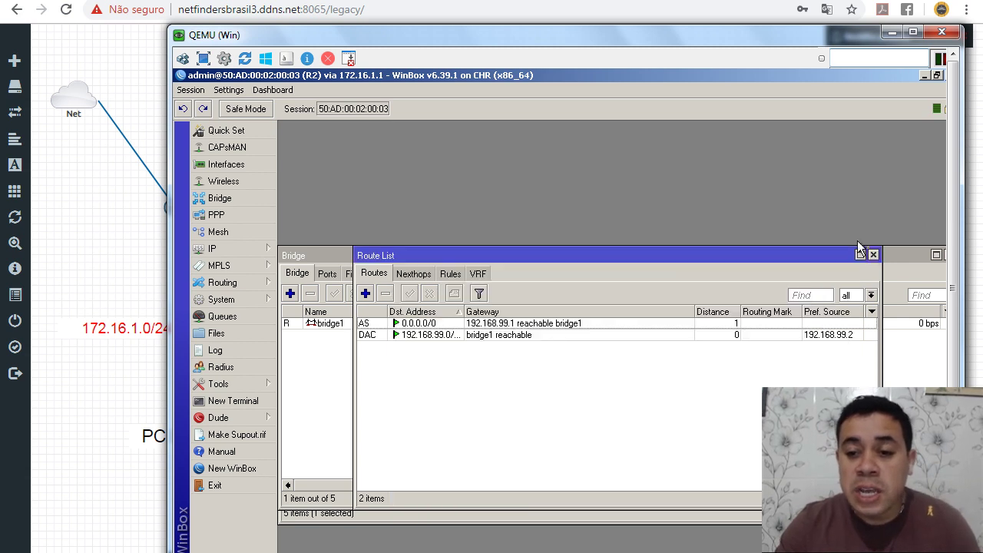
left_click(871, 255)
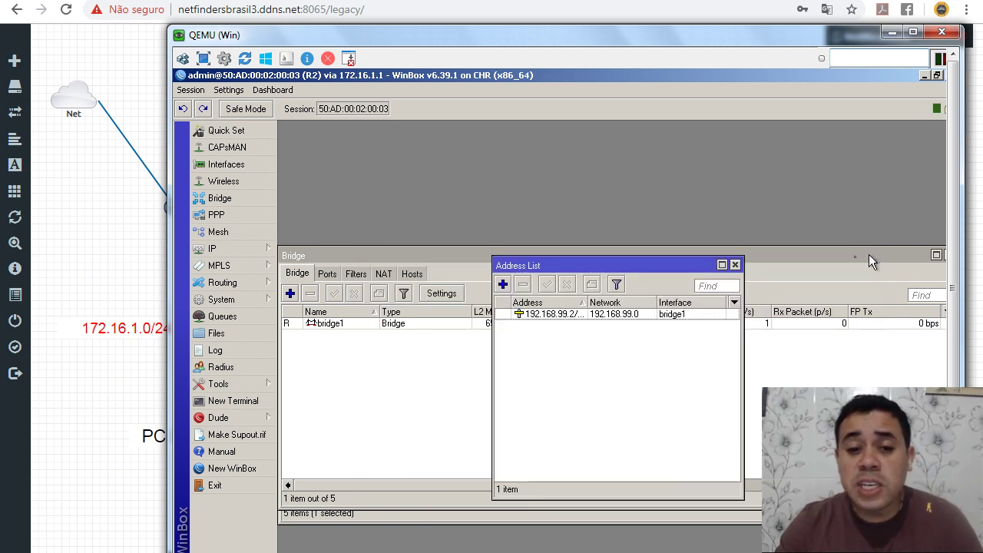
left_click(734, 265)
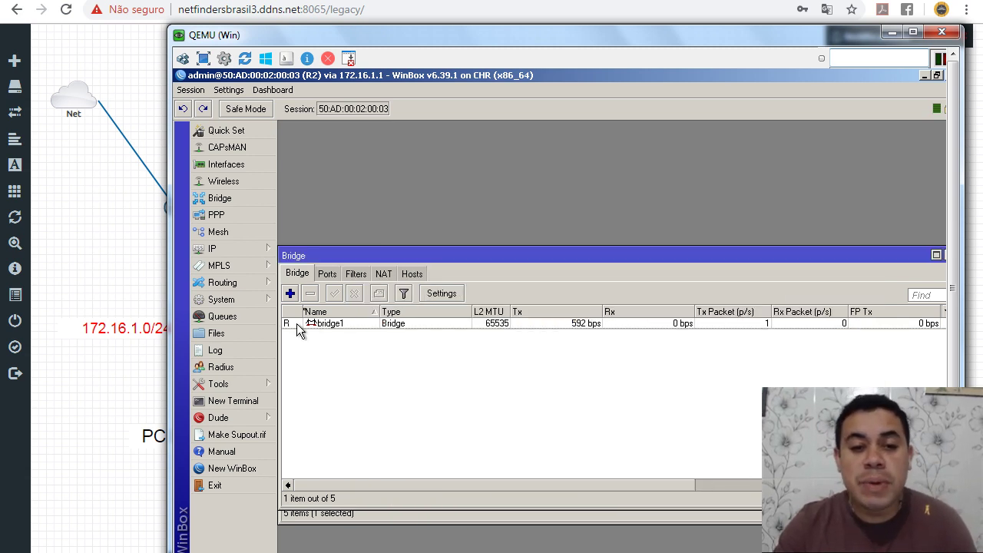
left_click(326, 274)
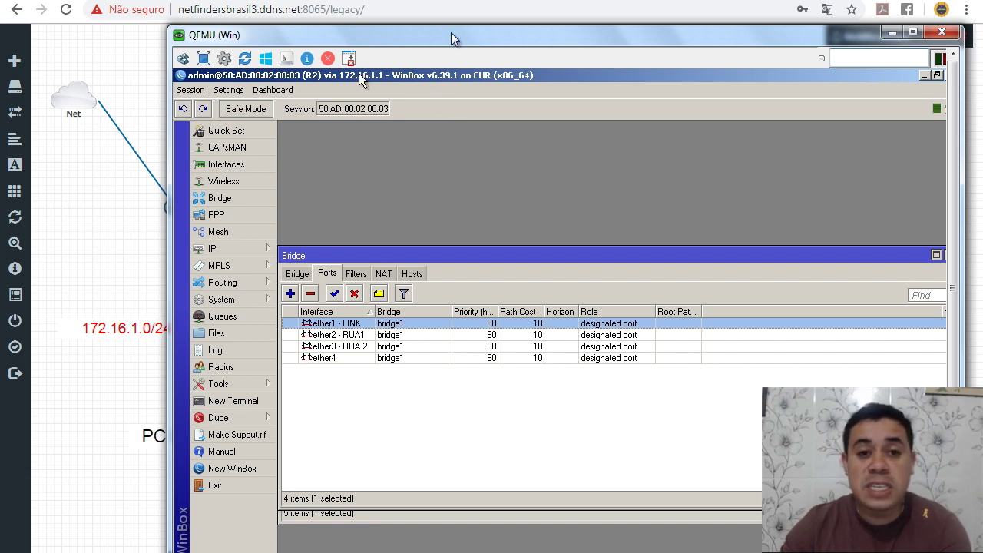
Step: Make the VM display full screen and bring R1's WinBox session forward
key("ctrl+alt+shift+f")
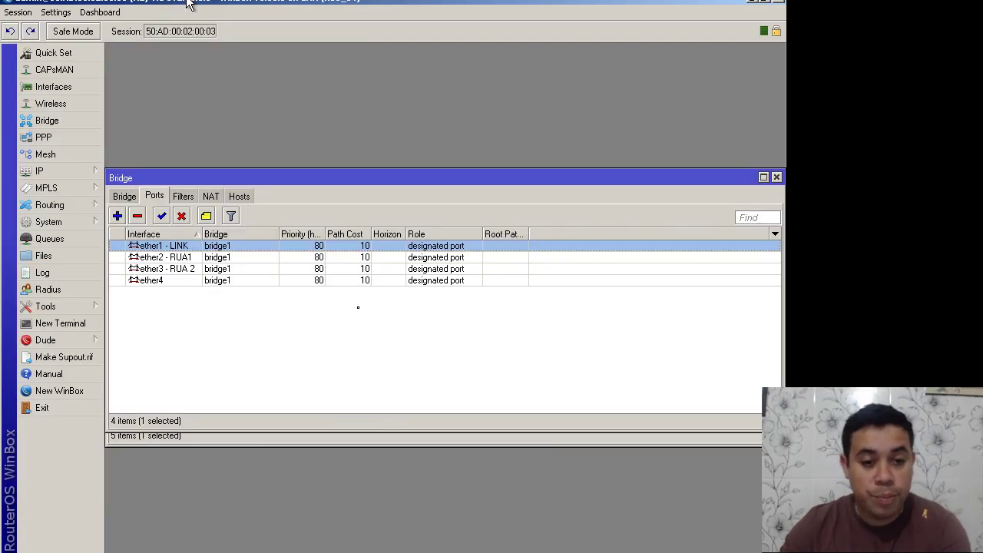
key("alt+Tab")
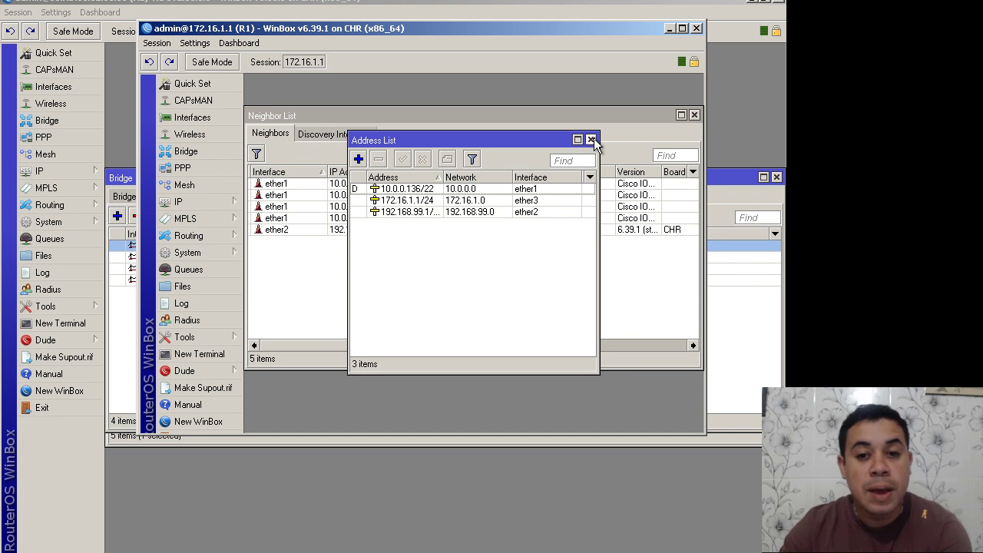
left_click(590, 139)
left_click(215, 201)
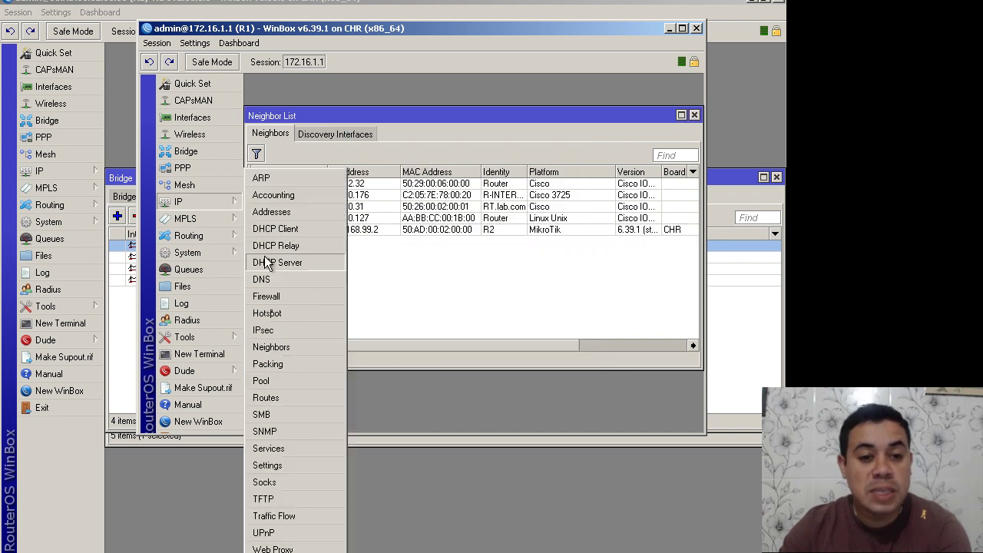
left_click(279, 262)
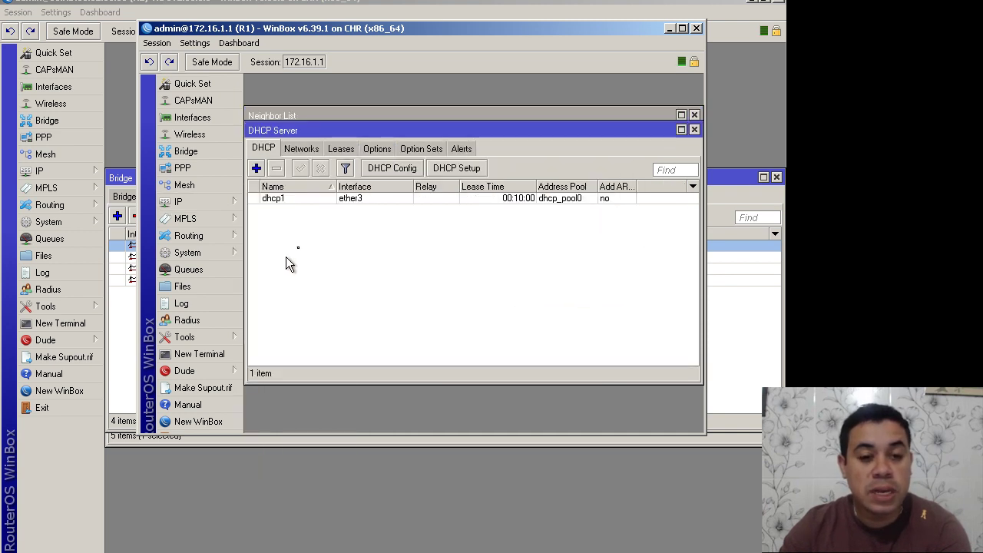
left_click(695, 129)
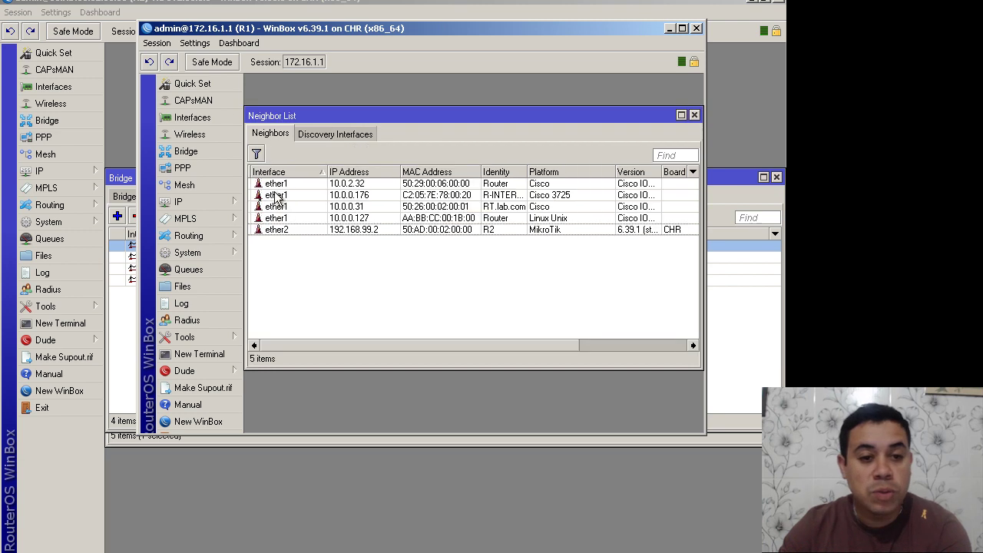
mouse_move(224, 202)
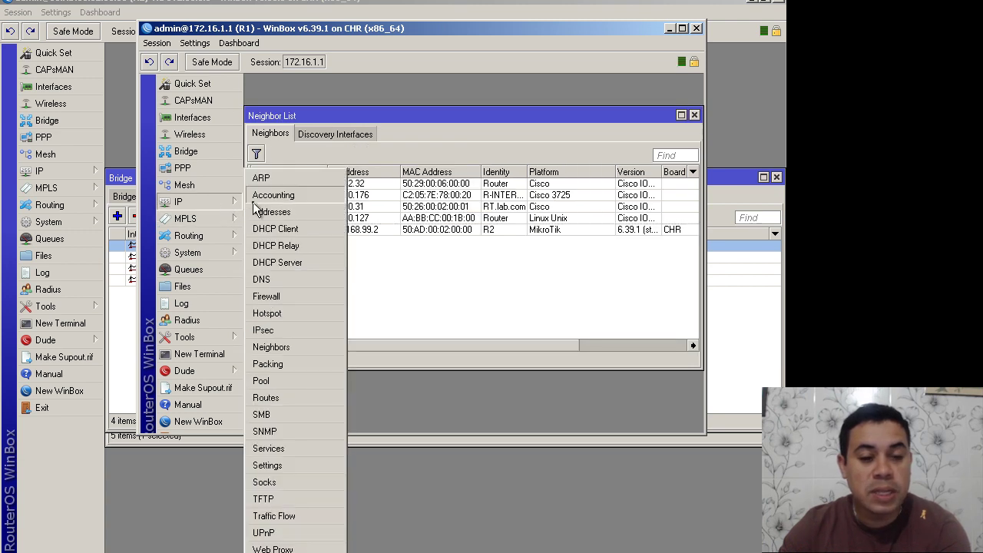
left_click(286, 217)
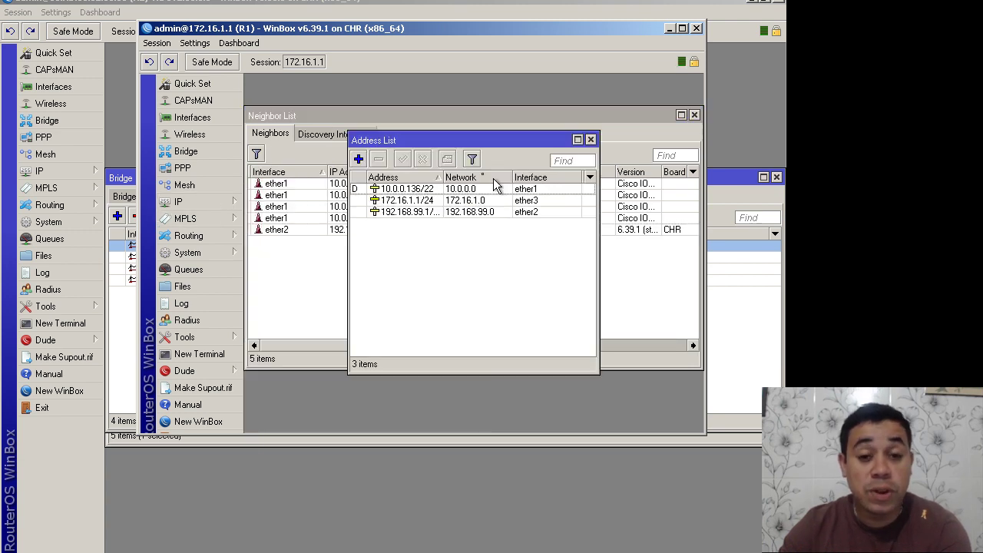
Step: Add address 192.168.100.1/24 on interface ether2 to R1 and apply it
left_click(357, 161)
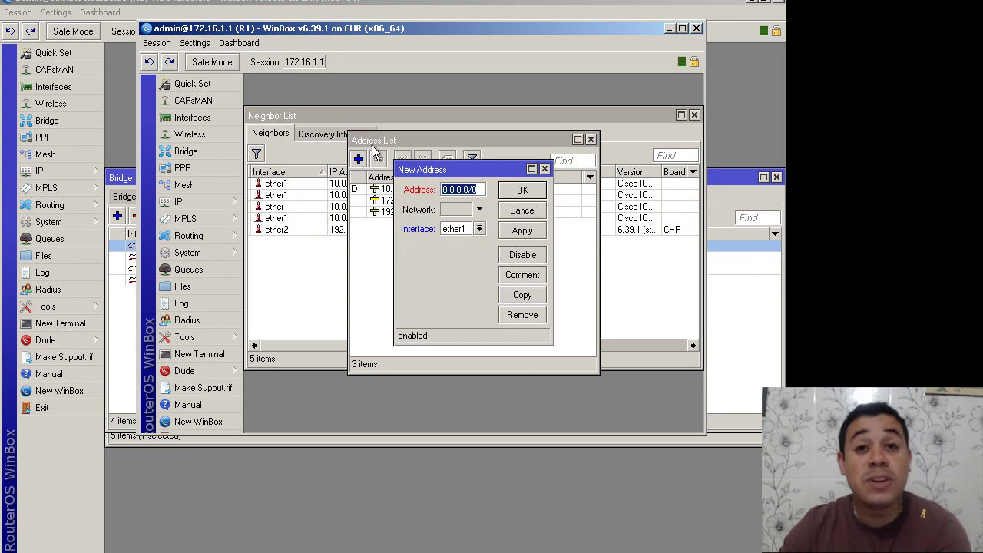
type("192")
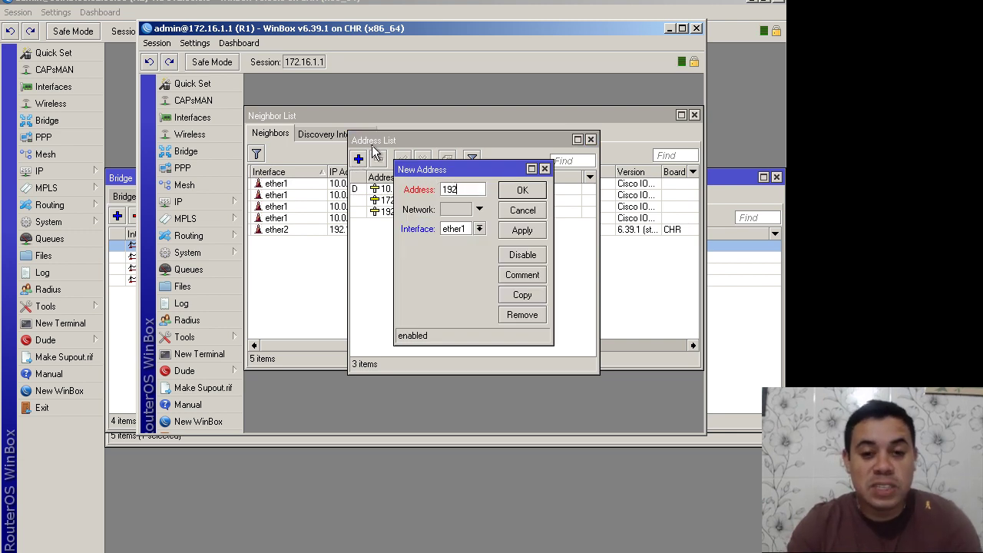
type(".168")
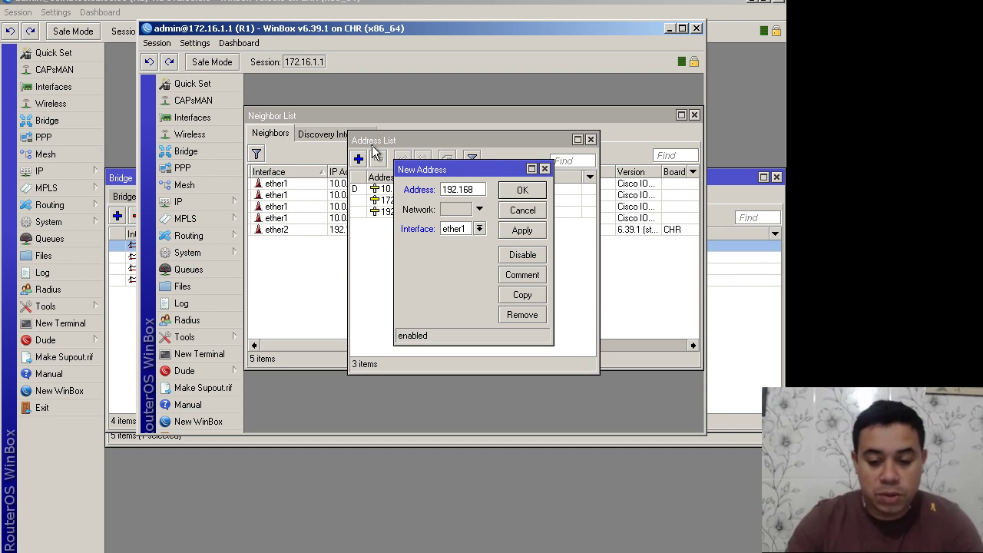
type(".100.1/24")
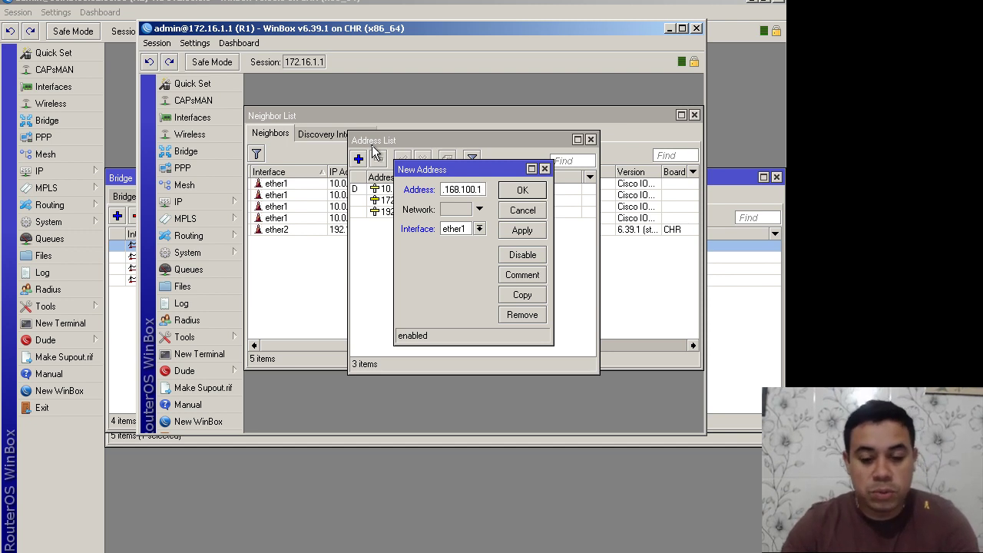
left_click(446, 229)
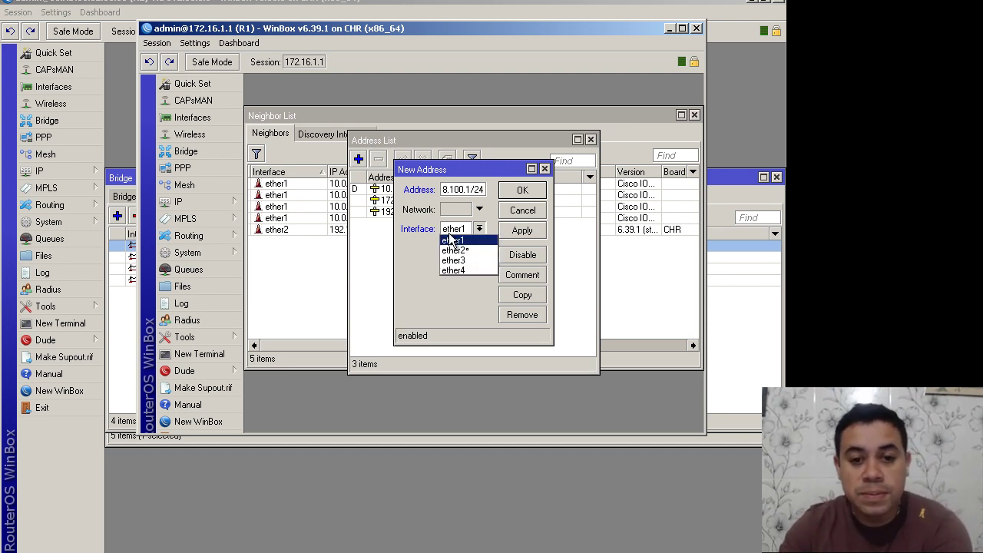
left_click(468, 251)
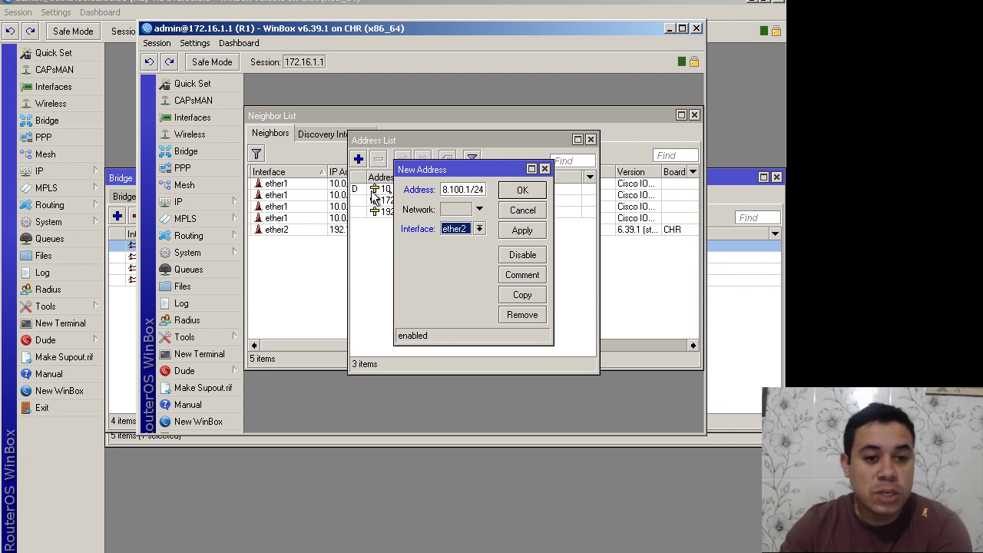
left_click_drag(443, 170, 434, 118)
left_click(504, 179)
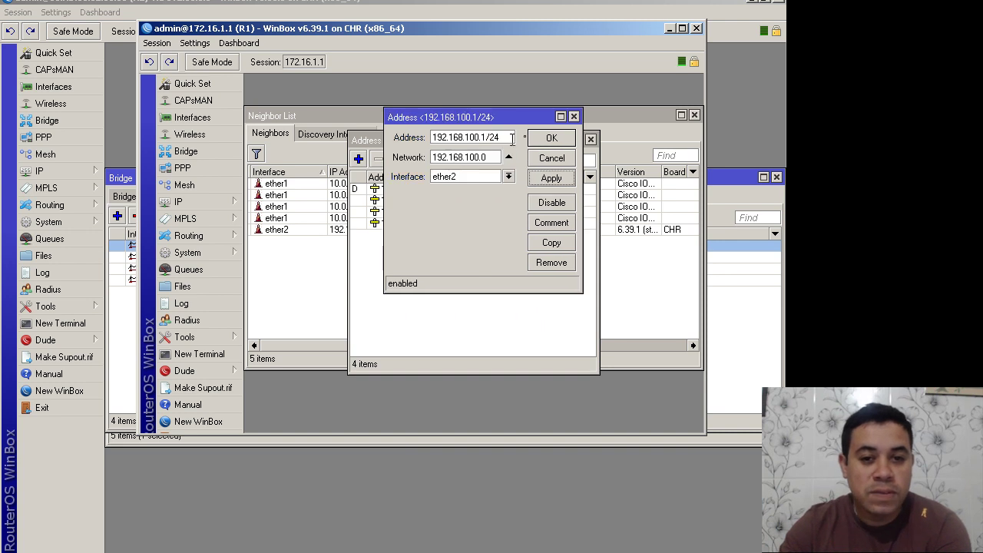
left_click(547, 138)
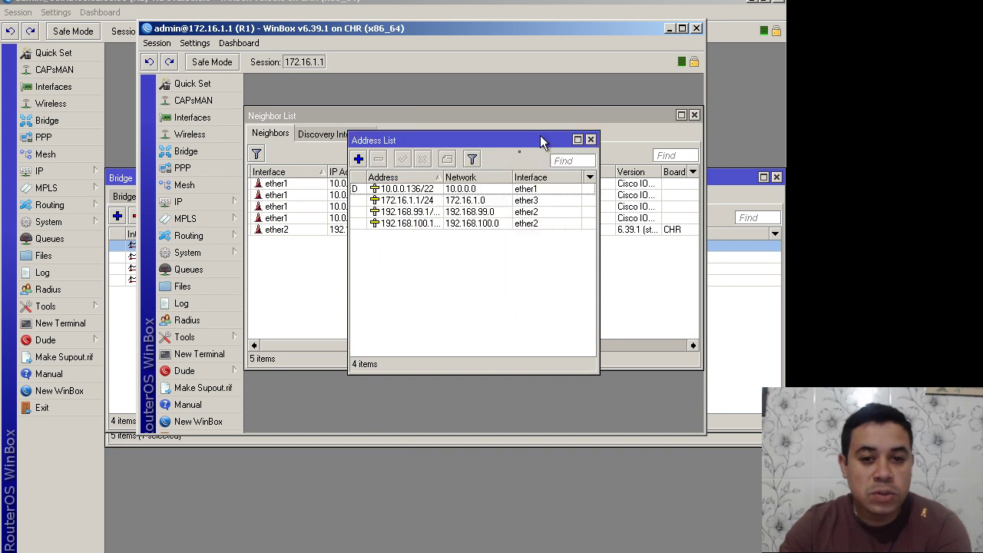
Step: Start DHCP Setup for a new DHCP server on interface ether2
left_click(217, 204)
left_click(290, 266)
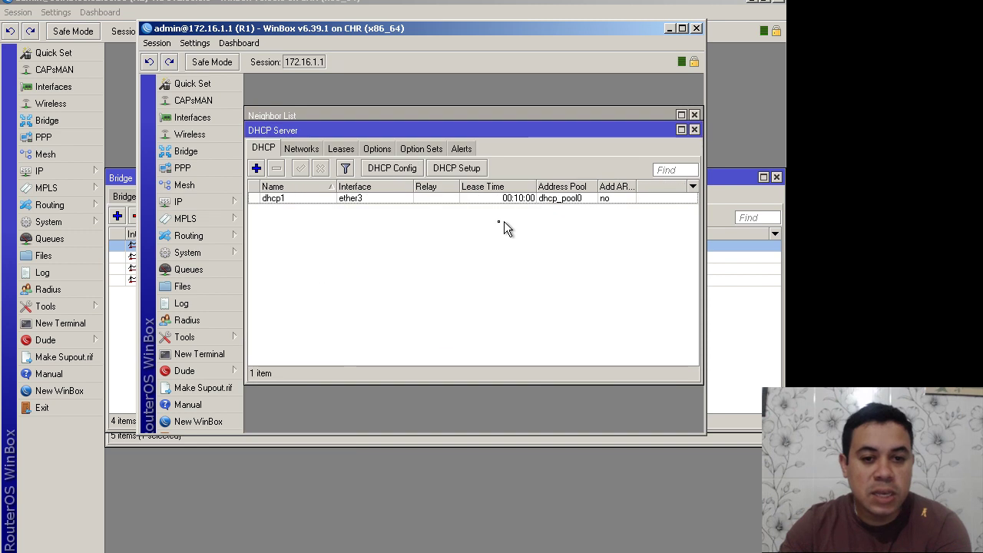
left_click(453, 167)
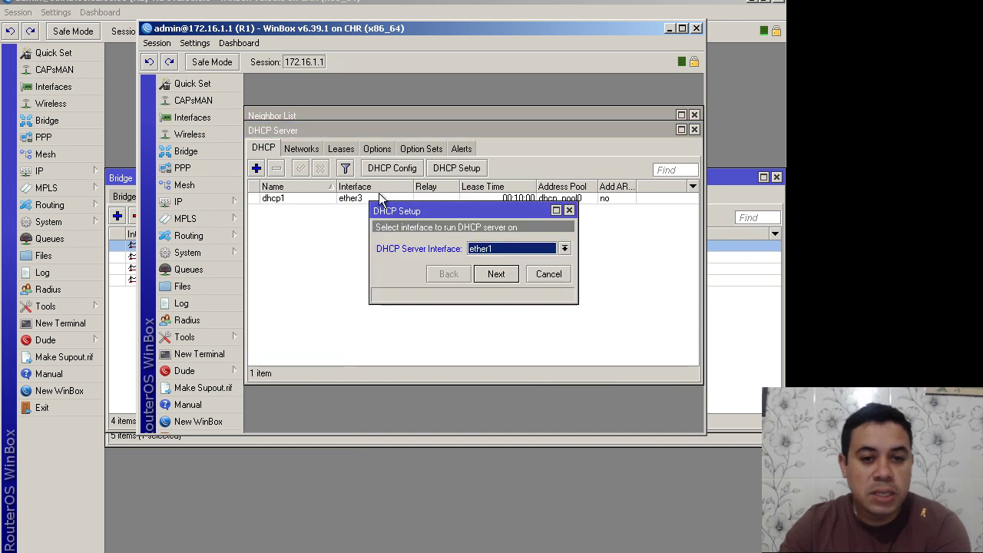
left_click(507, 253)
left_click(499, 269)
Step: Accept gateway 192.168.99.1, drop DNS server 201.6.2.222, keep the 00:10:00 lease, and finish setup
left_click(498, 275)
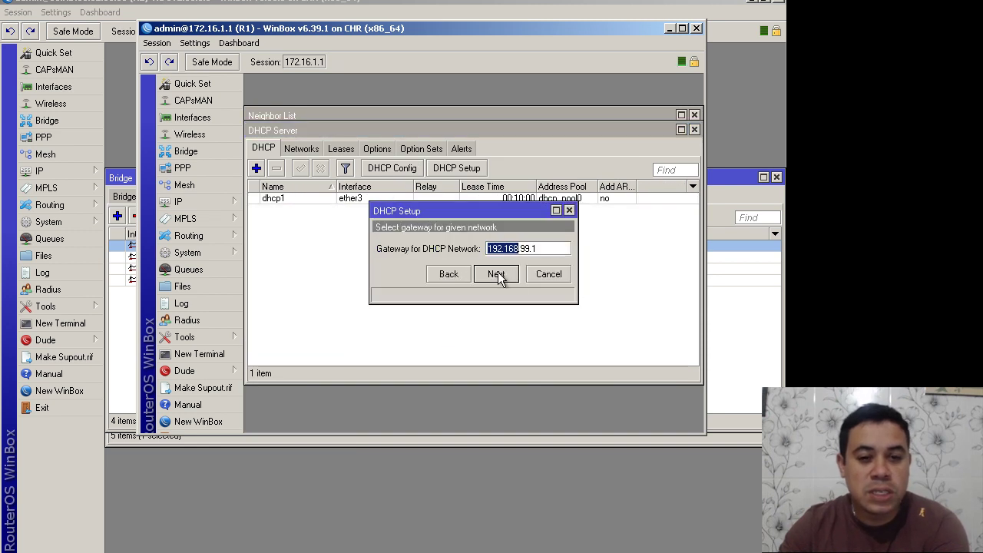
left_click(496, 274)
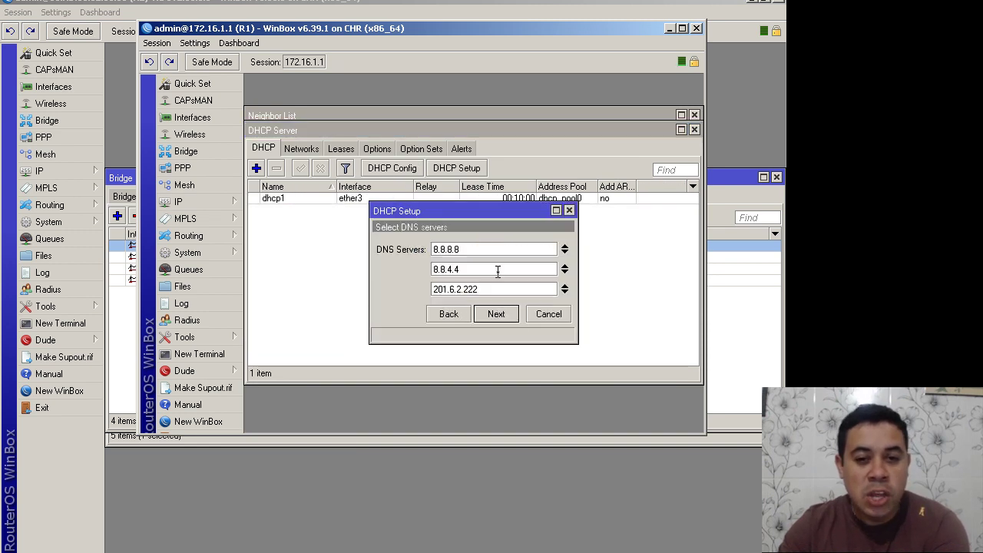
left_click(564, 287)
left_click(496, 316)
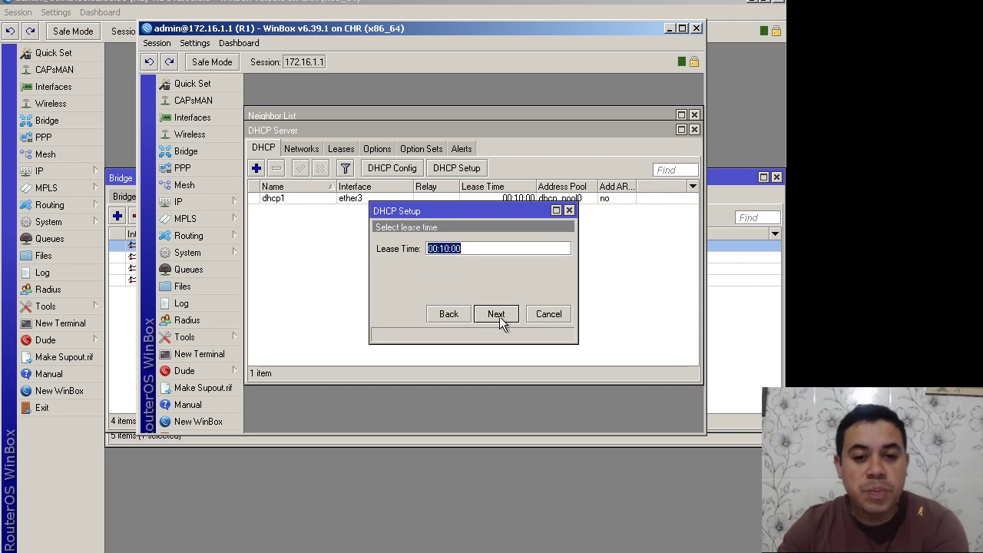
left_click(499, 317)
left_click(469, 248)
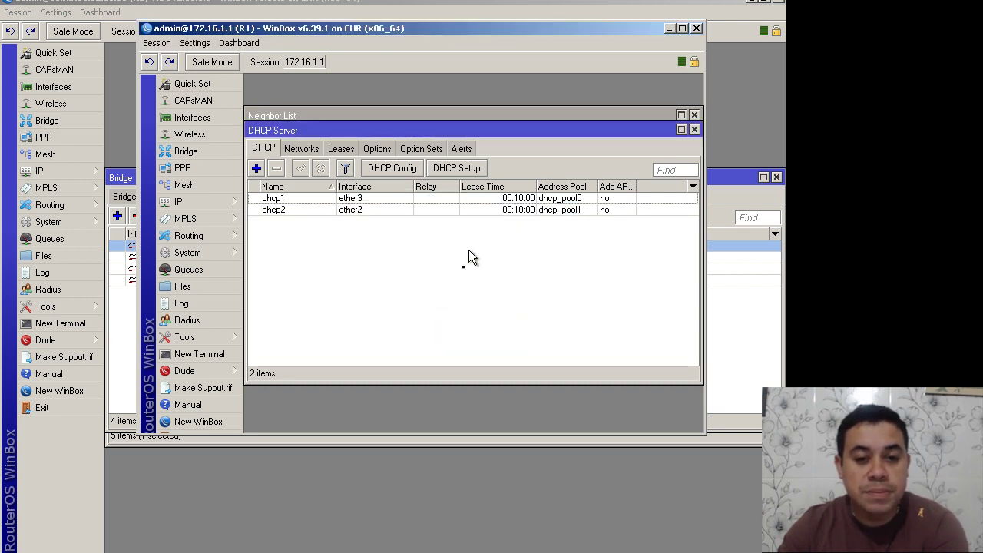
left_click(434, 542)
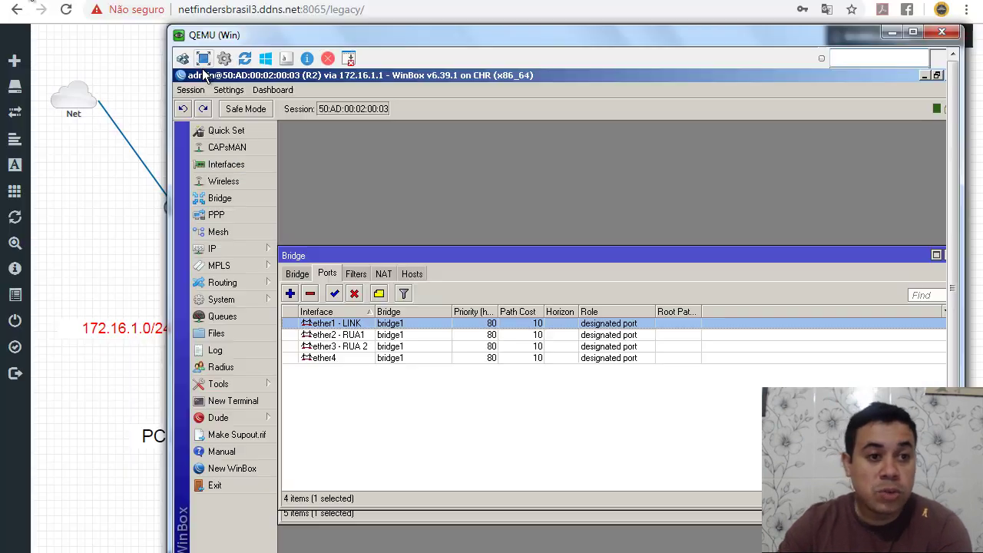
Step: Run dhcp on the RUA 1 VPC, obtaining 192.168.99.253/24 with gateway 192.168.99.1, then close its console
left_click(131, 145)
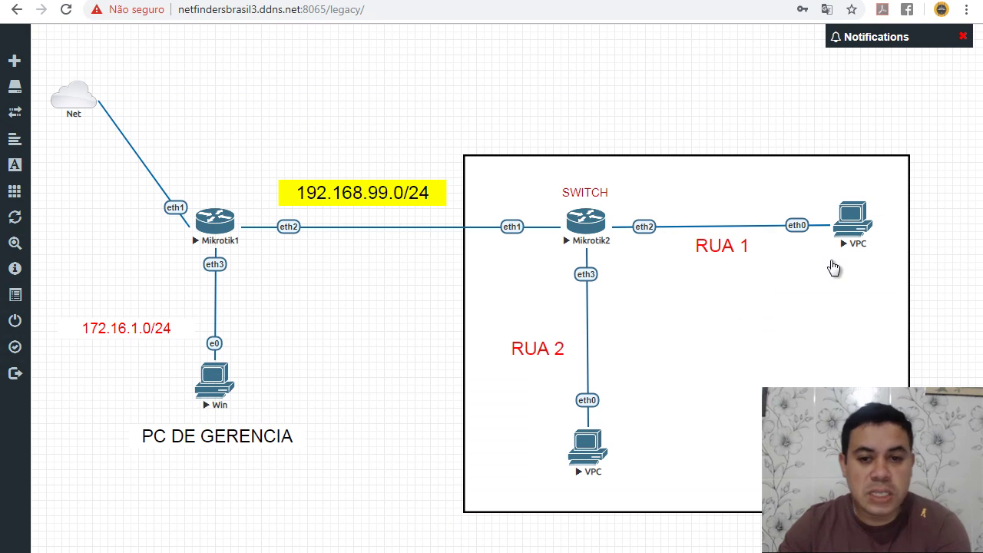
left_click(859, 224)
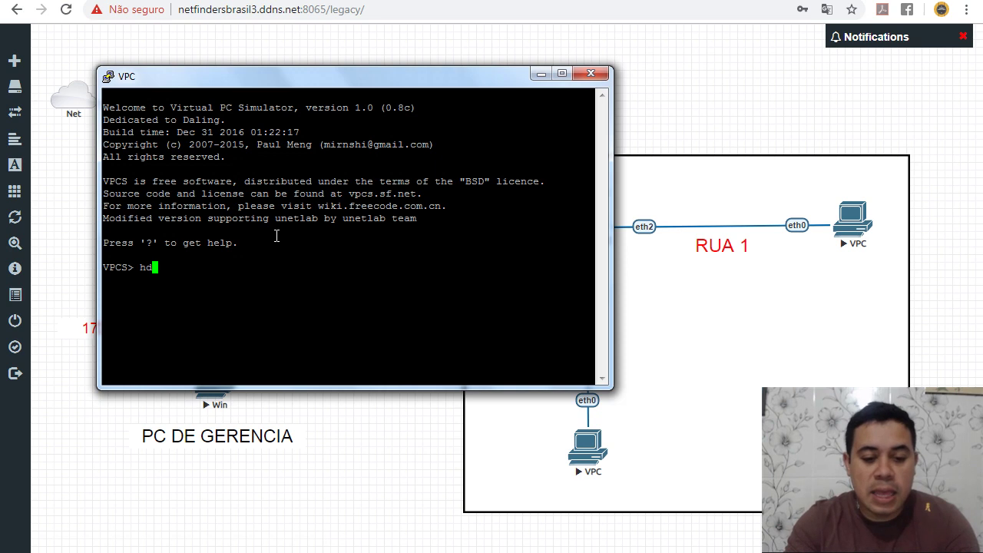
type("dhcp")
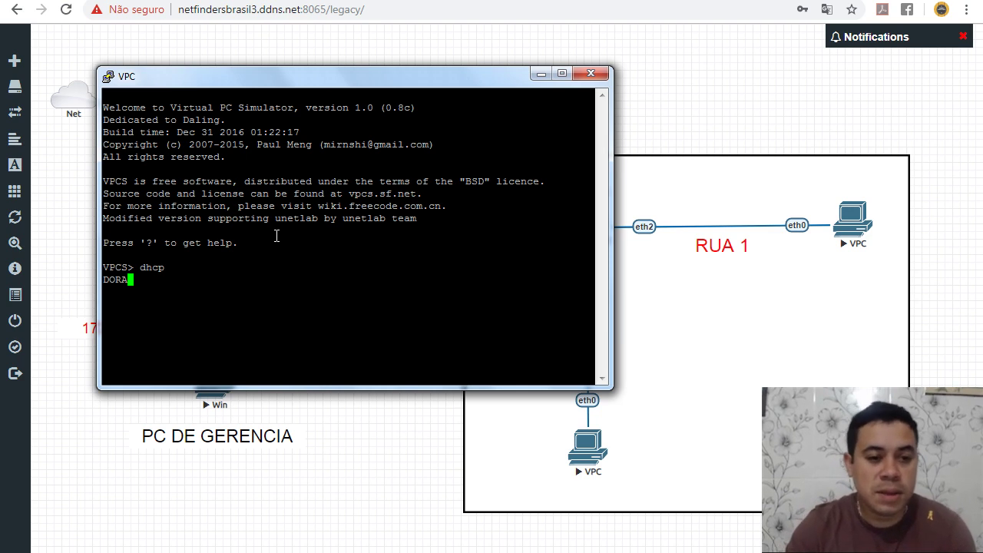
key("Return")
key("Return")
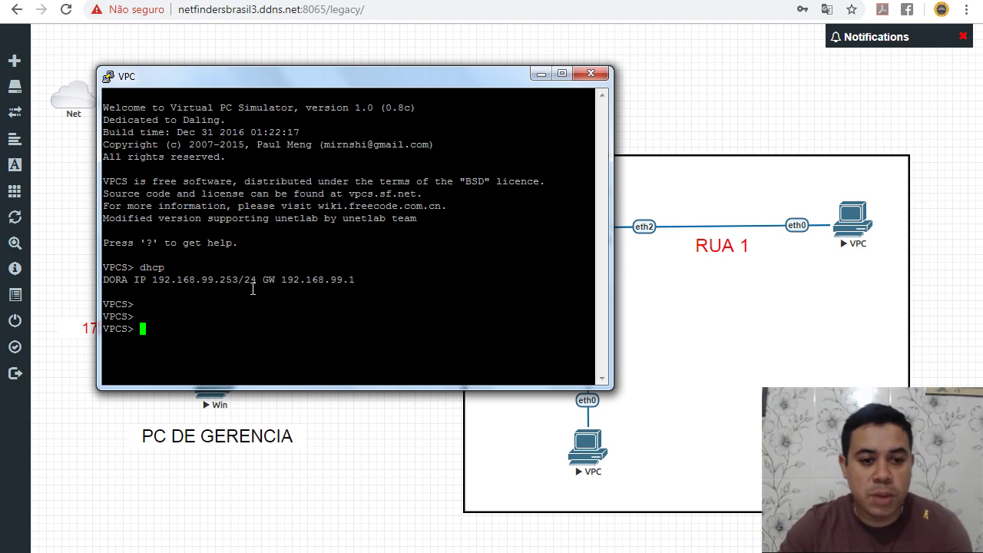
left_click_drag(245, 279, 161, 256)
left_click(588, 75)
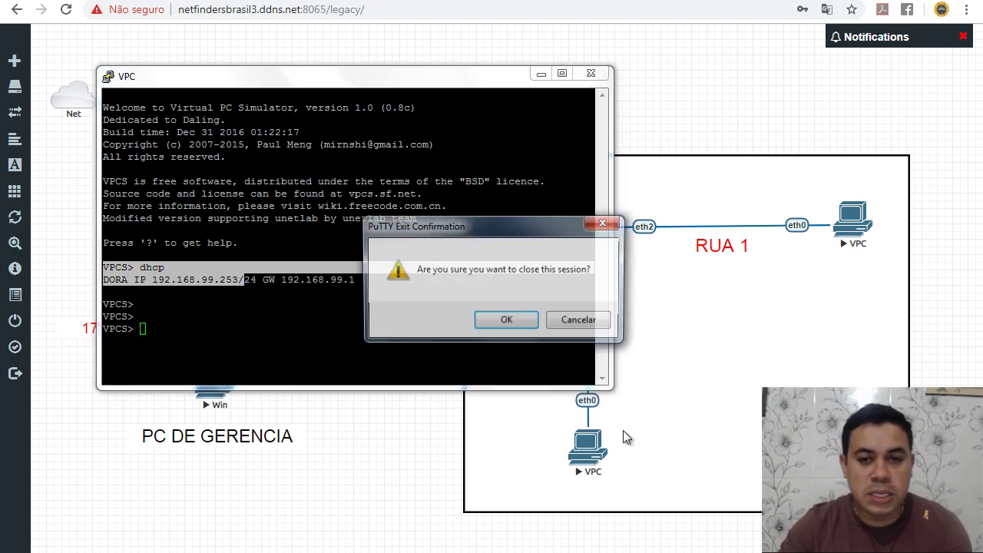
Step: Run dhcp on the RUA 2 VPC, obtaining 192.168.99.252/24 with gateway 192.168.99.1
left_click(530, 321)
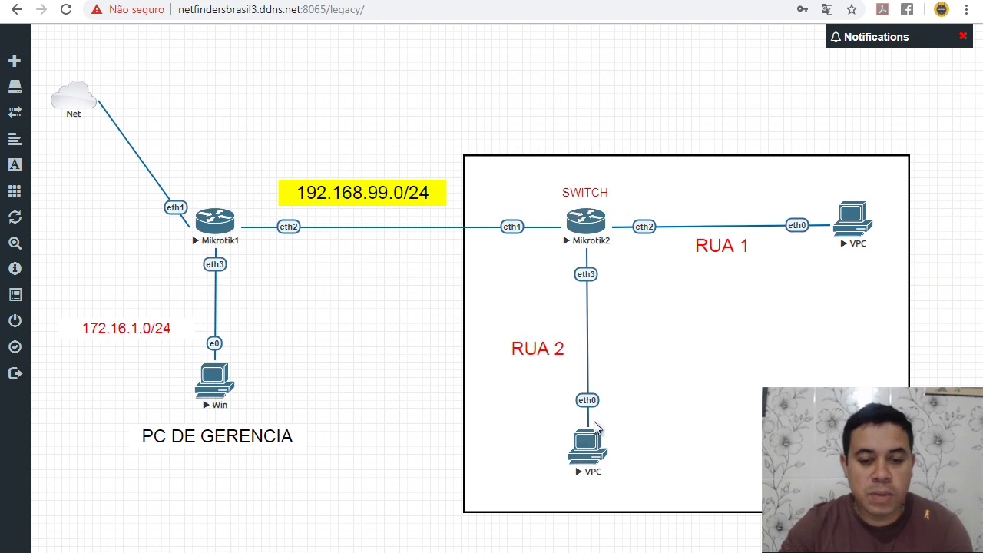
left_click(586, 443)
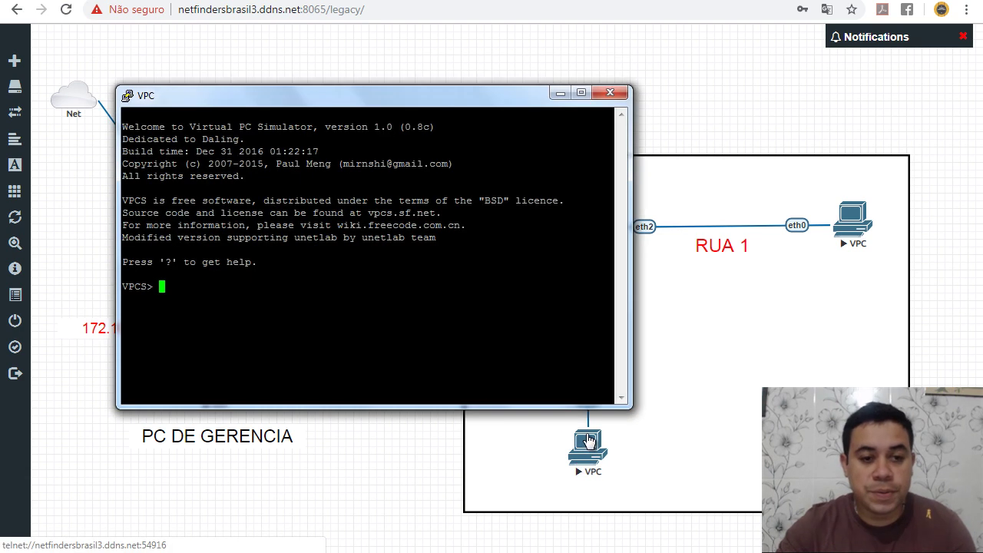
type("dhcp")
key("Return")
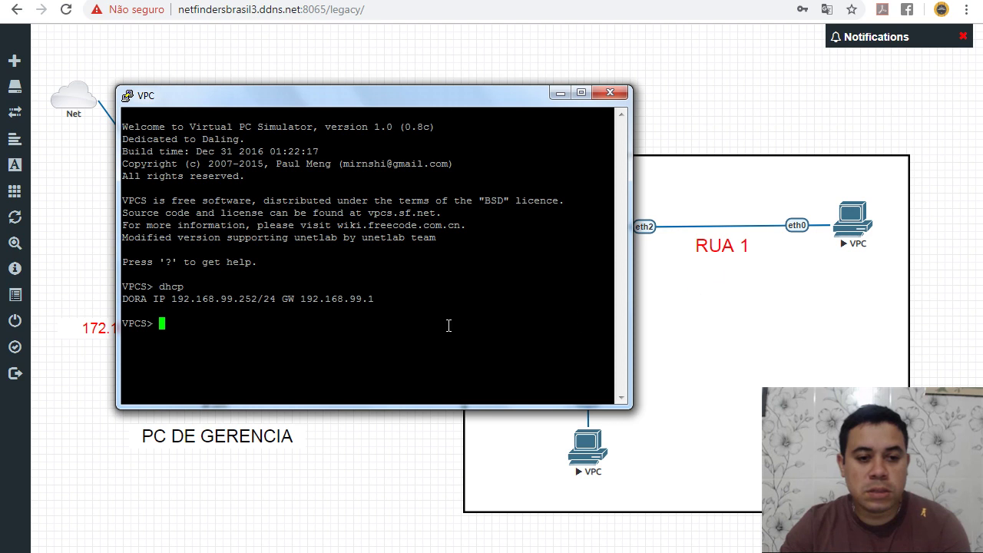
mouse_move(452, 486)
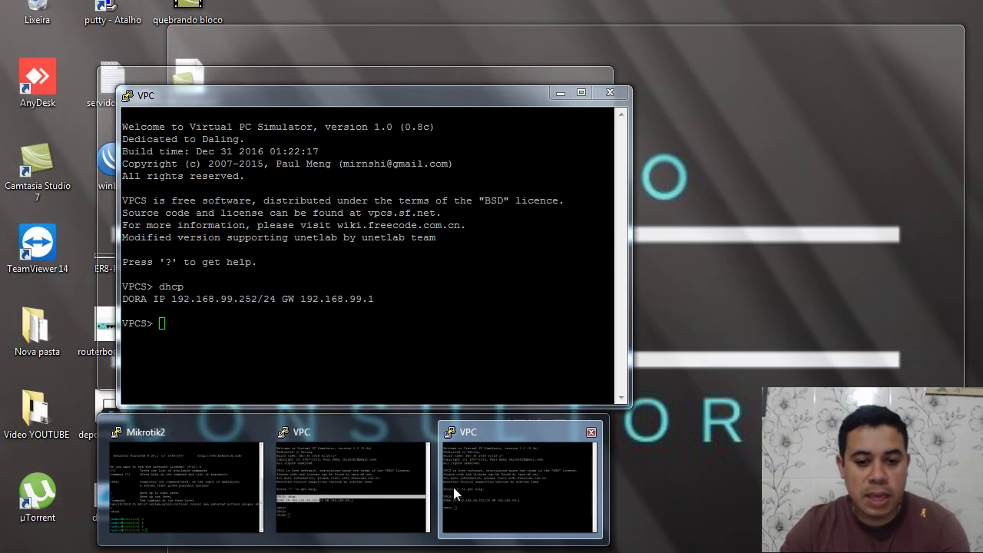
mouse_move(359, 479)
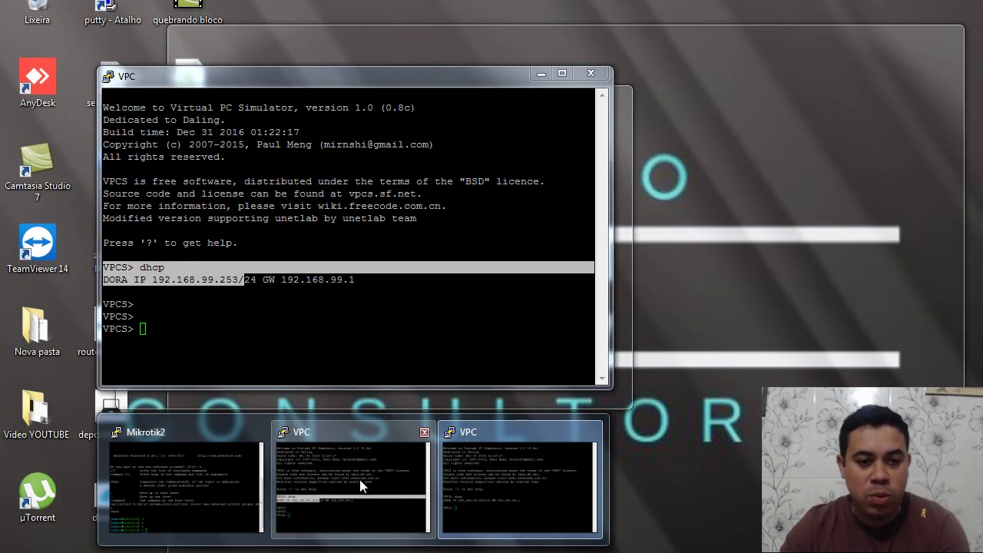
left_click(517, 484)
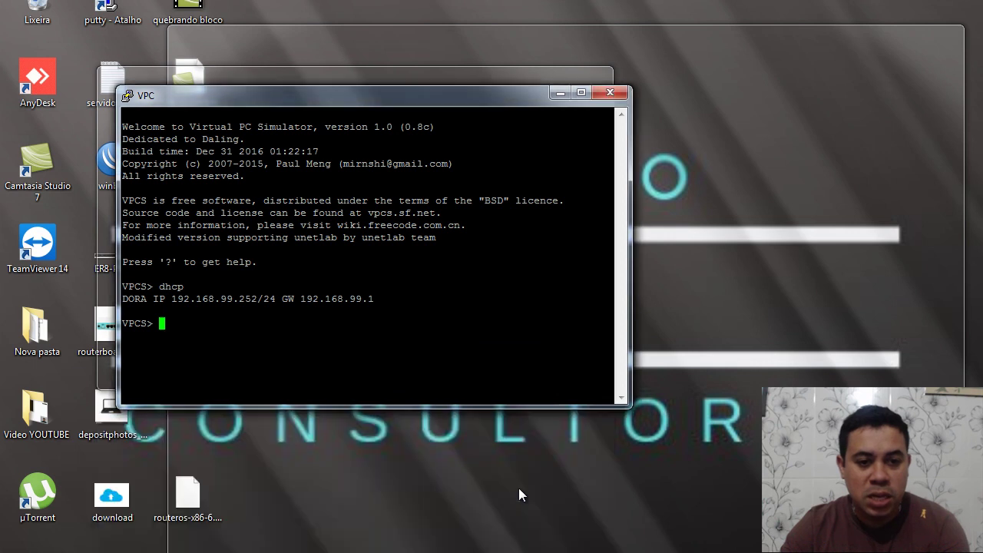
Step: Ping 192.168.99.253 from the RUA 2 VPC, getting five replies, then bring the RUA 1 console forward
type("ping 192.168")
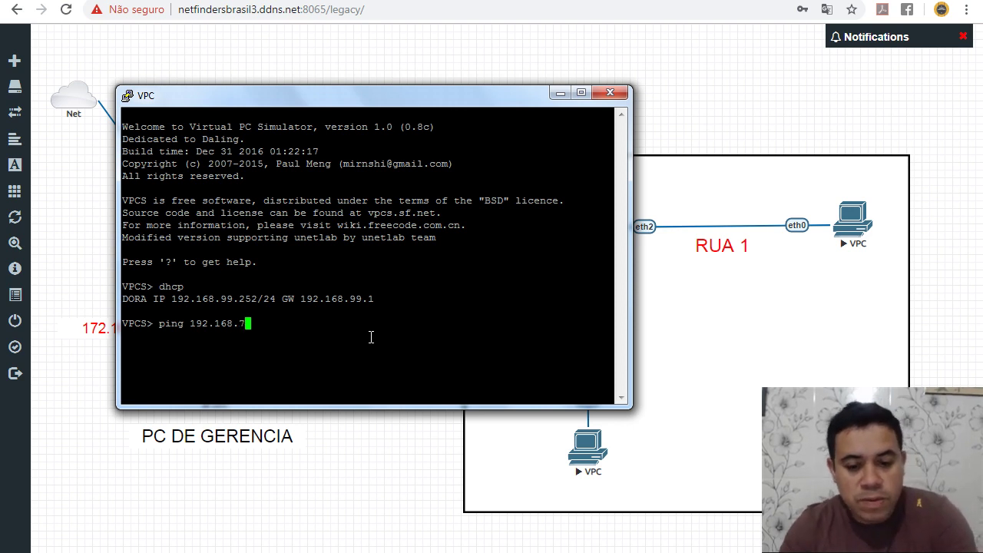
type(".99.253")
key("Return")
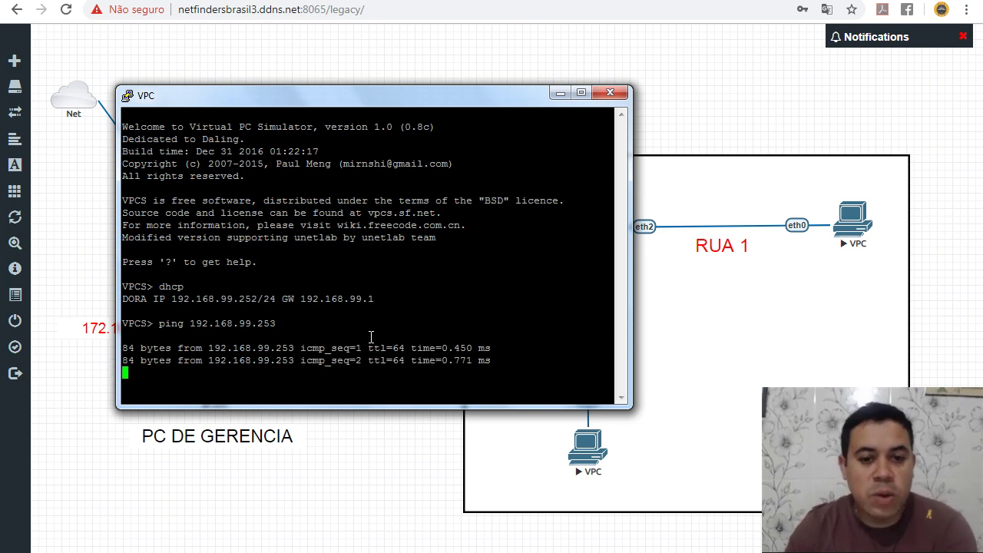
left_click_drag(464, 353, 470, 361)
left_click(471, 346)
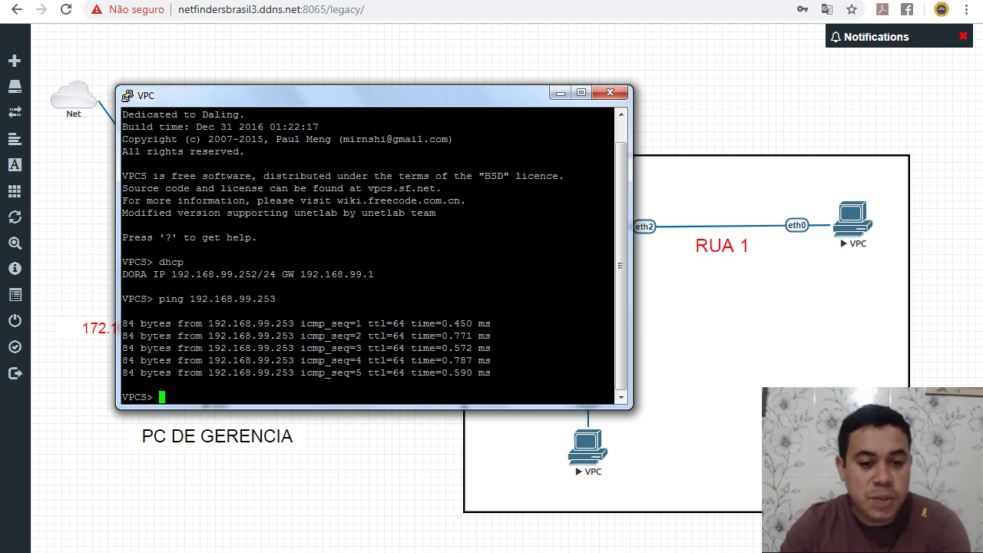
left_click(371, 497)
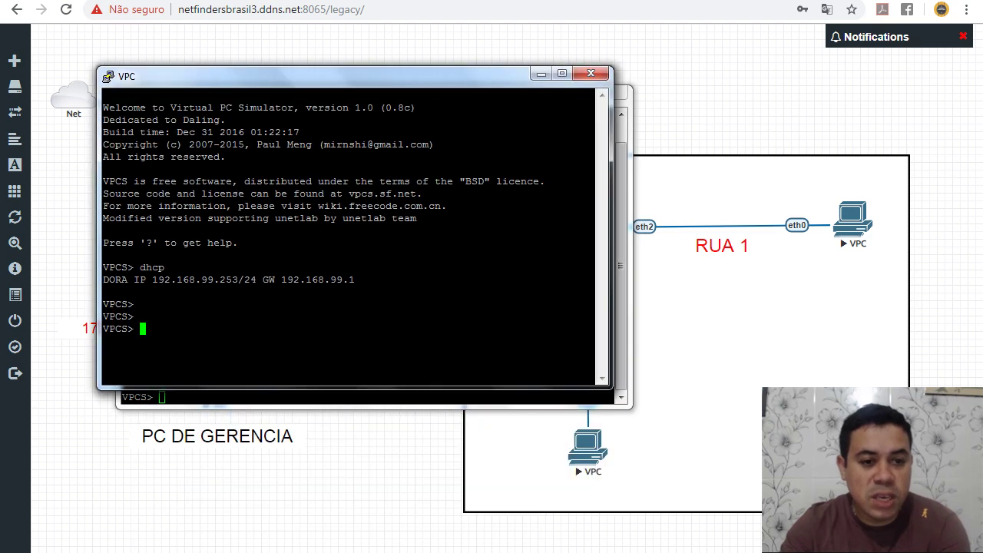